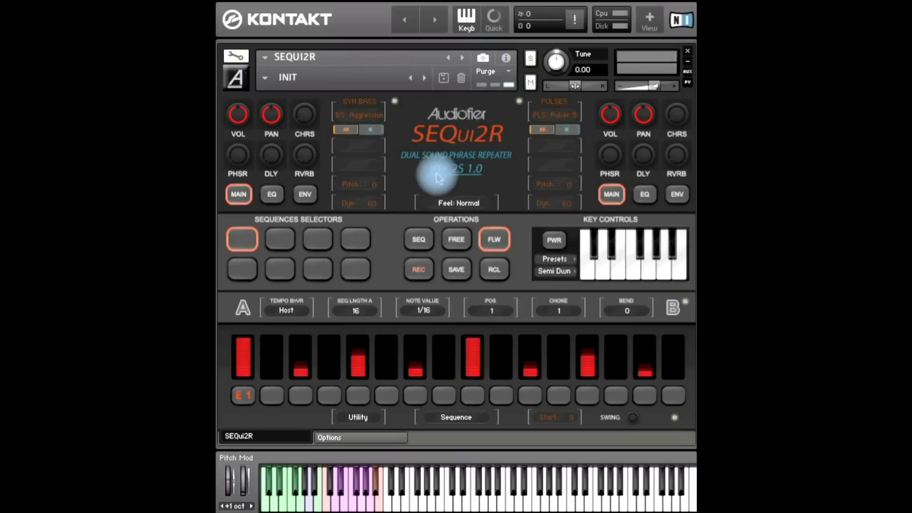
# Browse the snapshot categories and load the Arpeggiometer snapshot from the Electronic category
pyautogui.click(266, 81)
pyautogui.moveTo(280, 120)
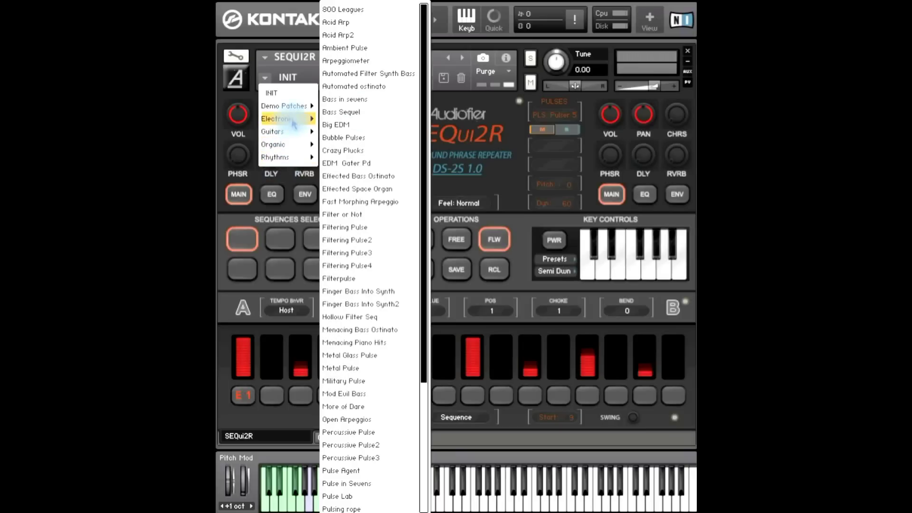
pyautogui.moveTo(291, 135)
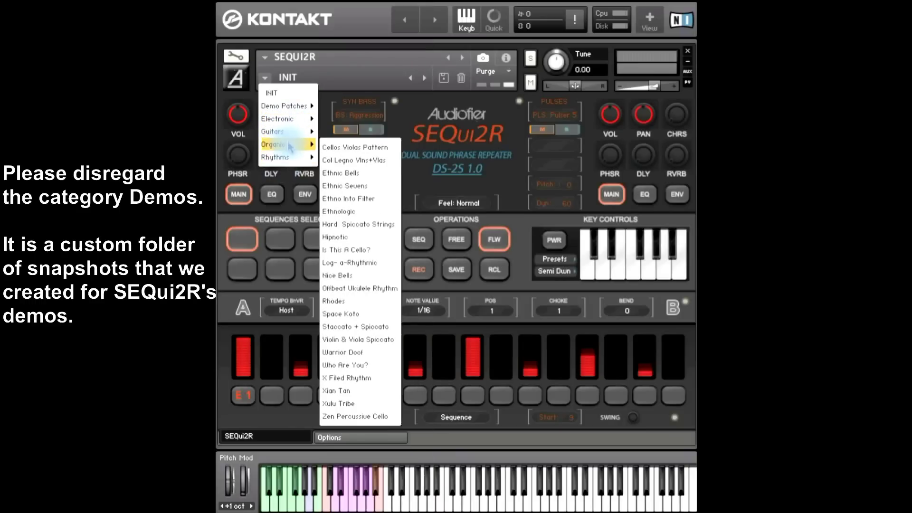
pyautogui.moveTo(284, 157)
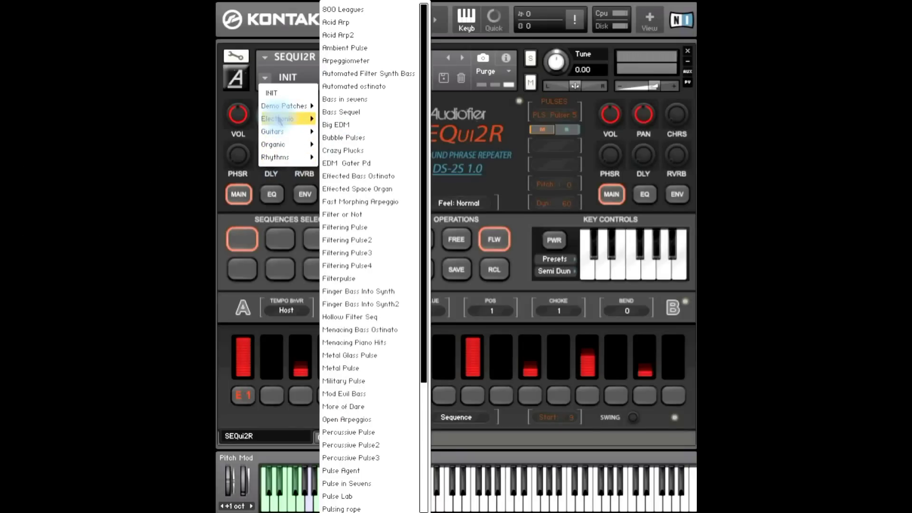
pyautogui.click(350, 61)
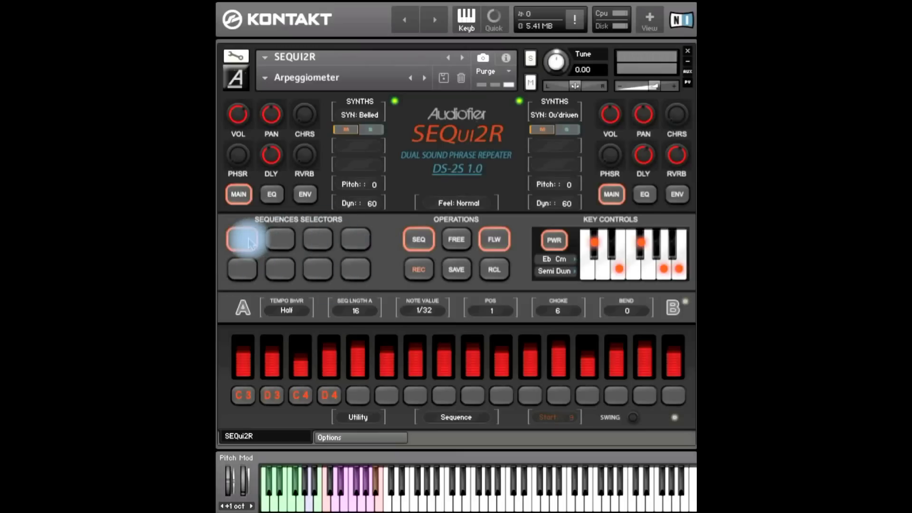
# Select the third sequence and recall its stored pattern
pyautogui.click(495, 278)
pyautogui.click(318, 239)
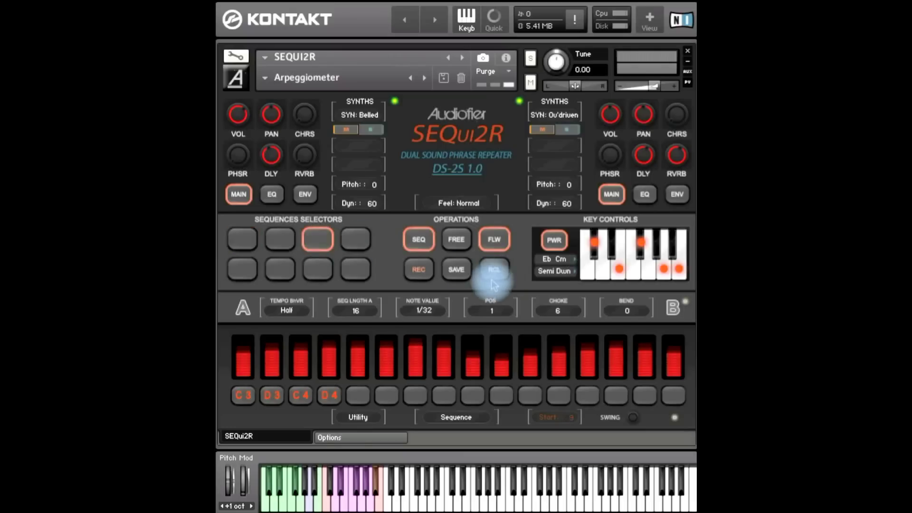
pyautogui.click(494, 275)
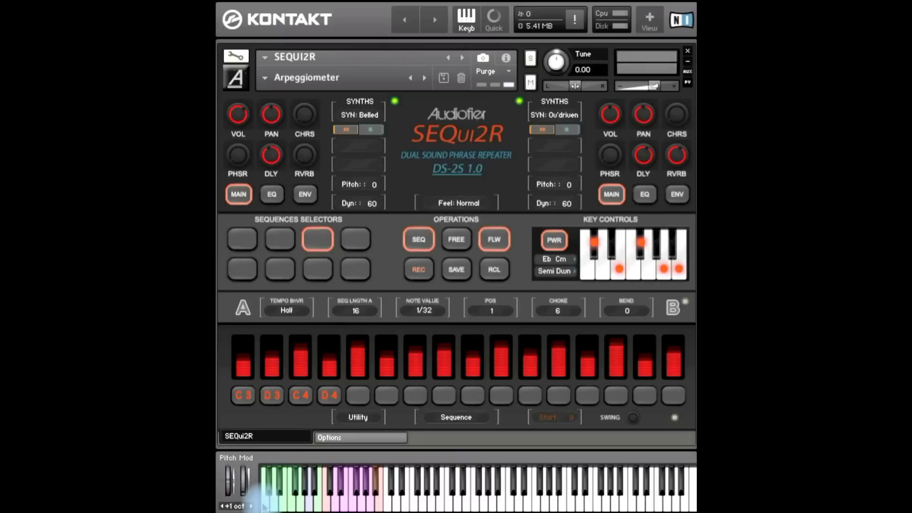
# Trigger a sequence keyswitch on the virtual keyboard and show part A's parameter page
pyautogui.click(302, 508)
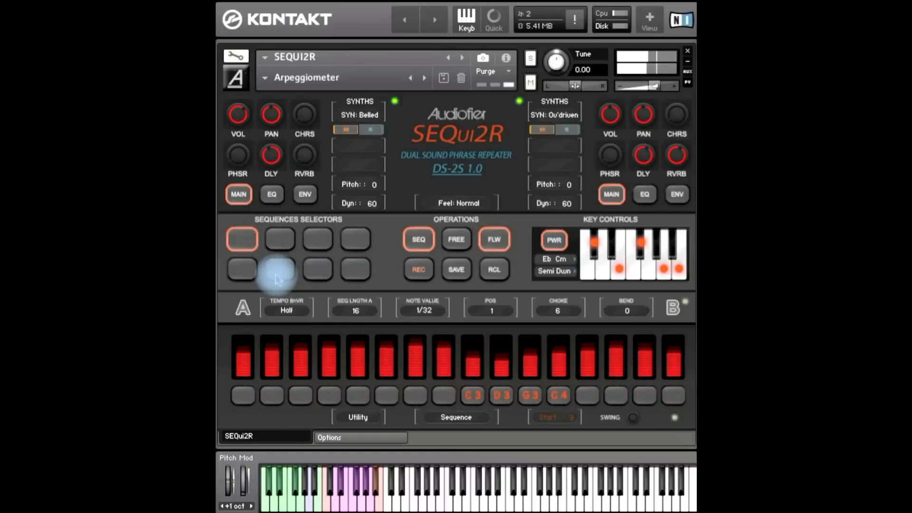
pyautogui.click(236, 307)
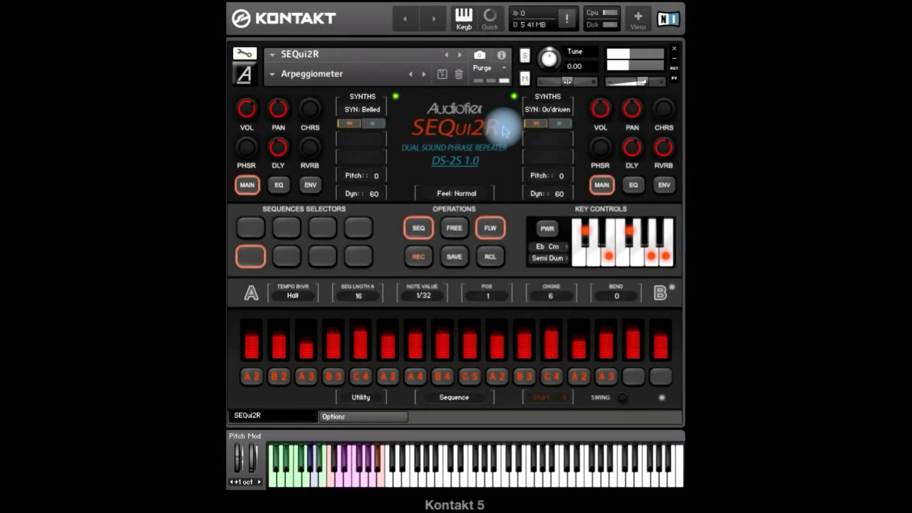
# Set the first sound to SYN: PianoStab and the second sound to Pulser 14 from the PULSES category
pyautogui.click(363, 108)
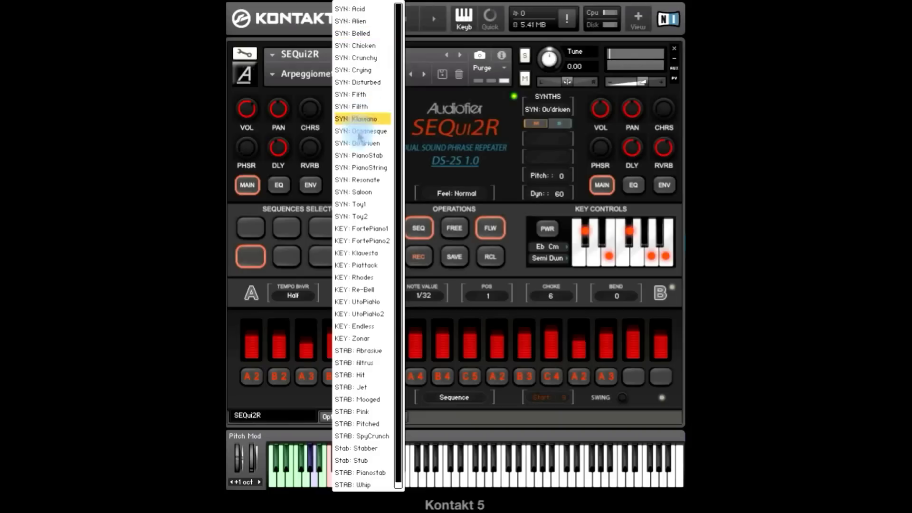
pyautogui.click(359, 154)
pyautogui.click(544, 97)
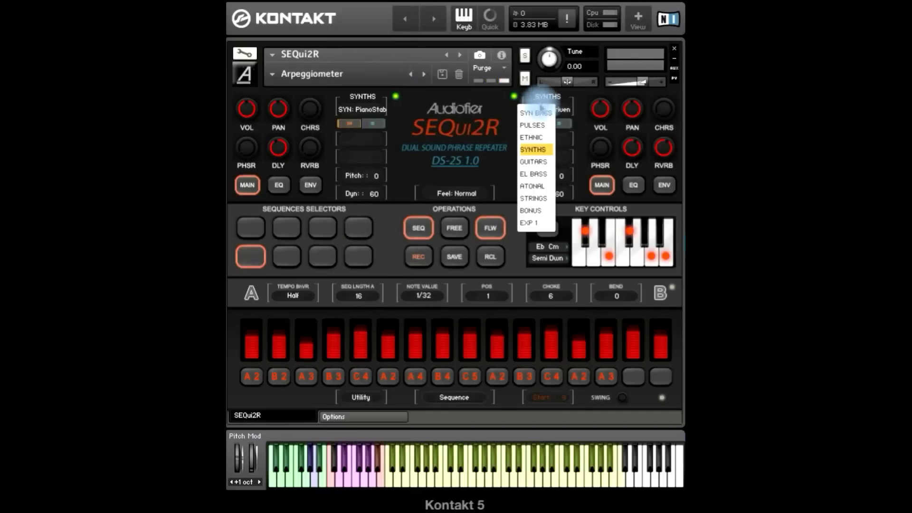
pyautogui.click(535, 125)
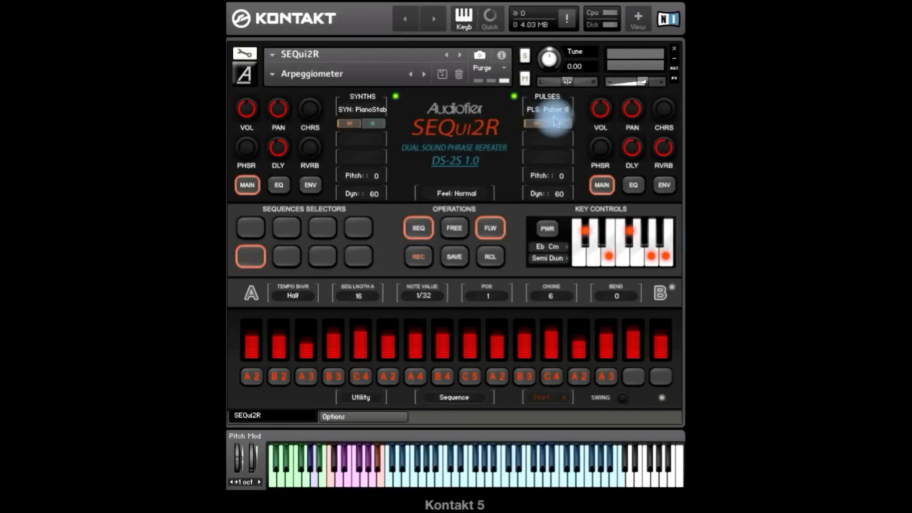
pyautogui.click(549, 109)
pyautogui.click(541, 214)
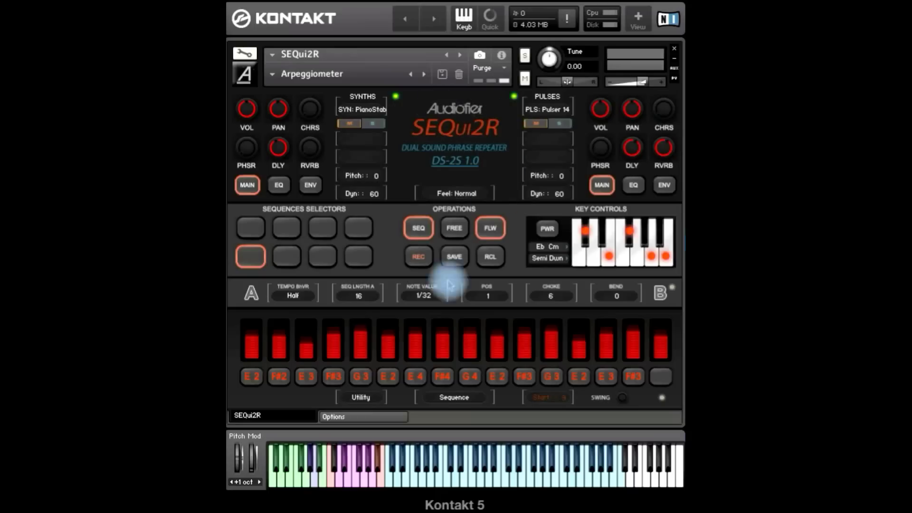
# Select the first sequence and recall its stored pattern
pyautogui.click(251, 226)
pyautogui.click(491, 260)
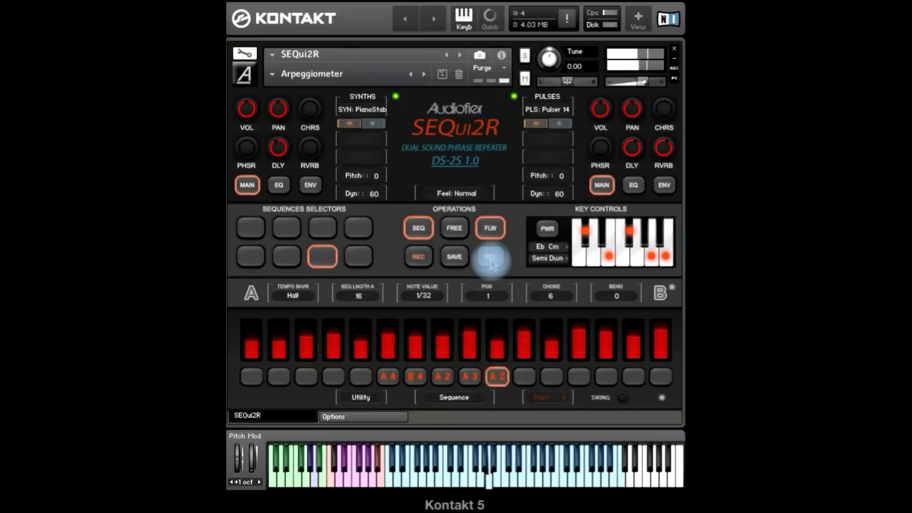
# Change the first sound to SYN: Crunchy and the second sound to BS: Space from the SYN BASS category
pyautogui.click(364, 108)
pyautogui.click(362, 57)
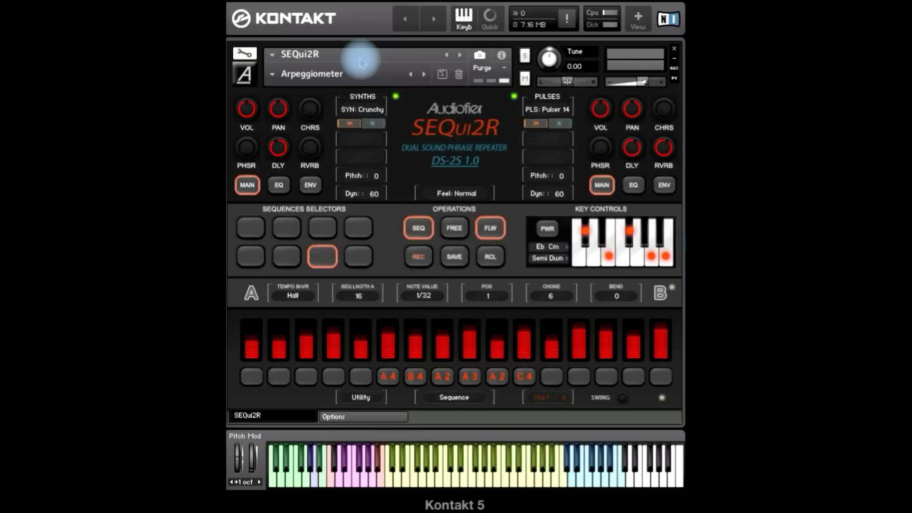
pyautogui.click(548, 111)
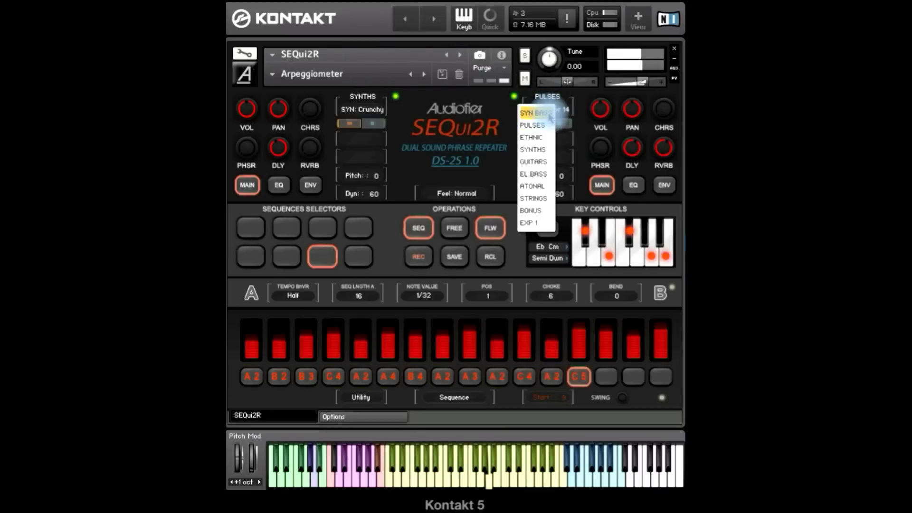
pyautogui.click(549, 114)
pyautogui.click(548, 110)
pyautogui.click(544, 204)
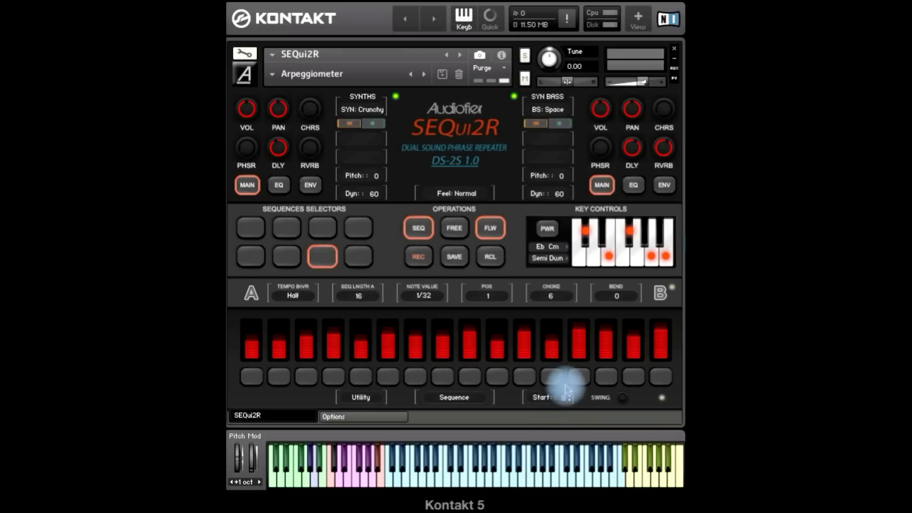
# Adjust the Start value of the sequence
pyautogui.moveTo(570, 390); pyautogui.dragTo(581, 375)
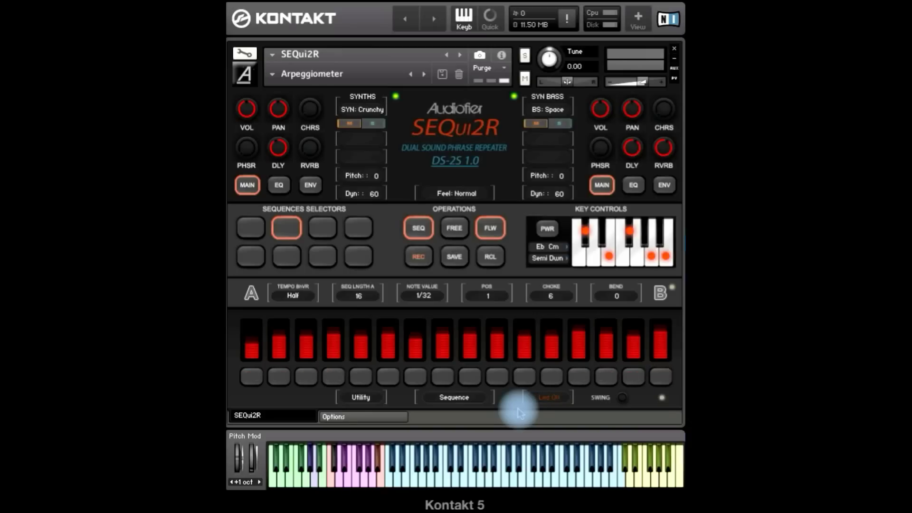
pyautogui.click(519, 412)
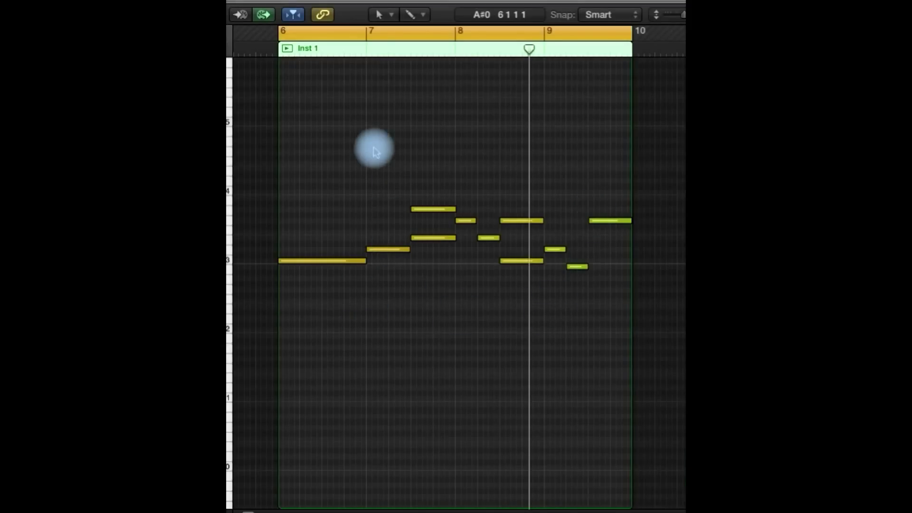
# Play back the MIDI notes of the Inst 1 region in the DAW's piano roll, then stop playback
pyautogui.press('space')
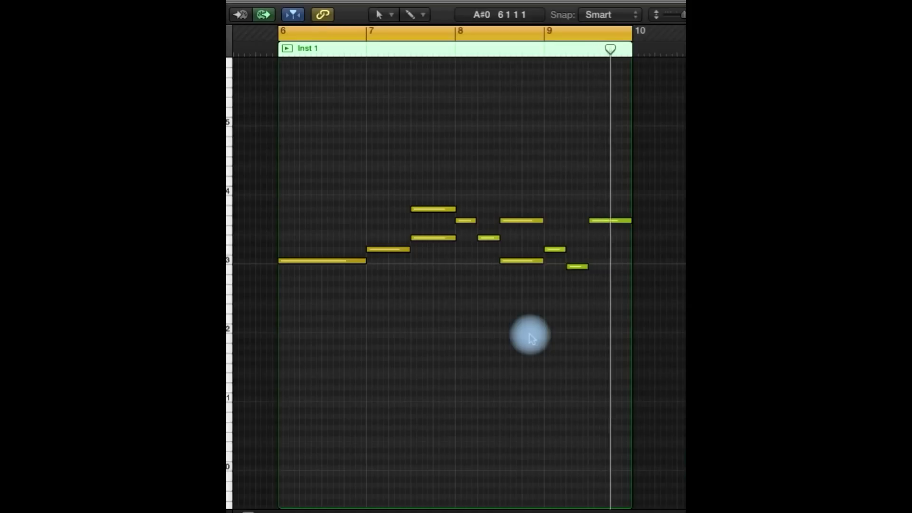
pyautogui.press('space')
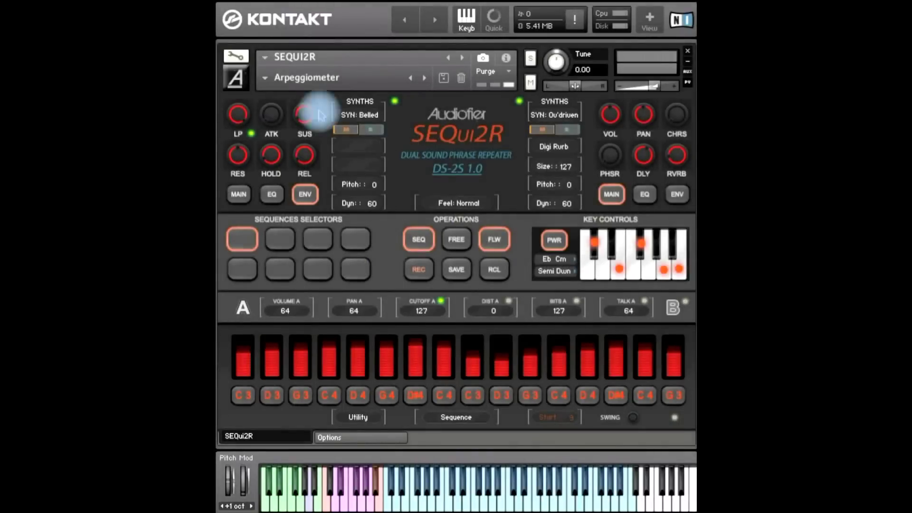
# Load the INIT snapshot and display the instrument's output, voice and memory information
pyautogui.click(264, 77)
pyautogui.click(270, 93)
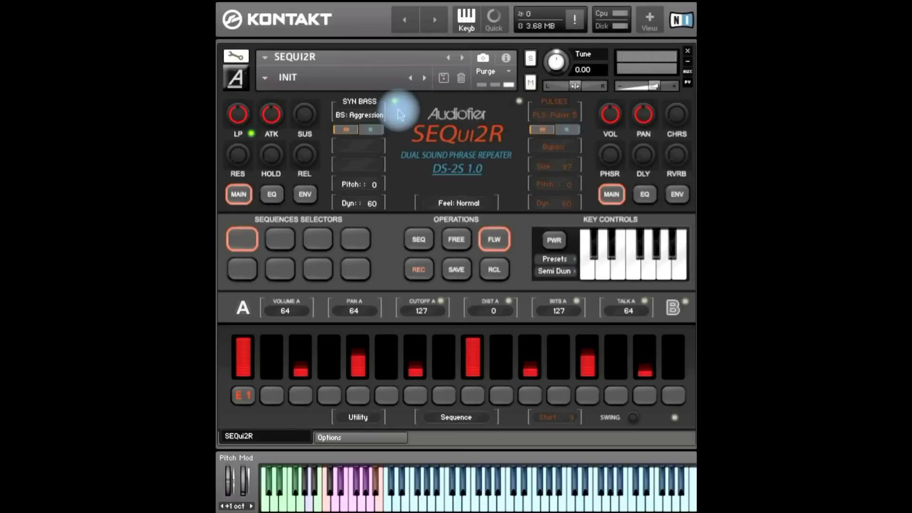
pyautogui.click(506, 58)
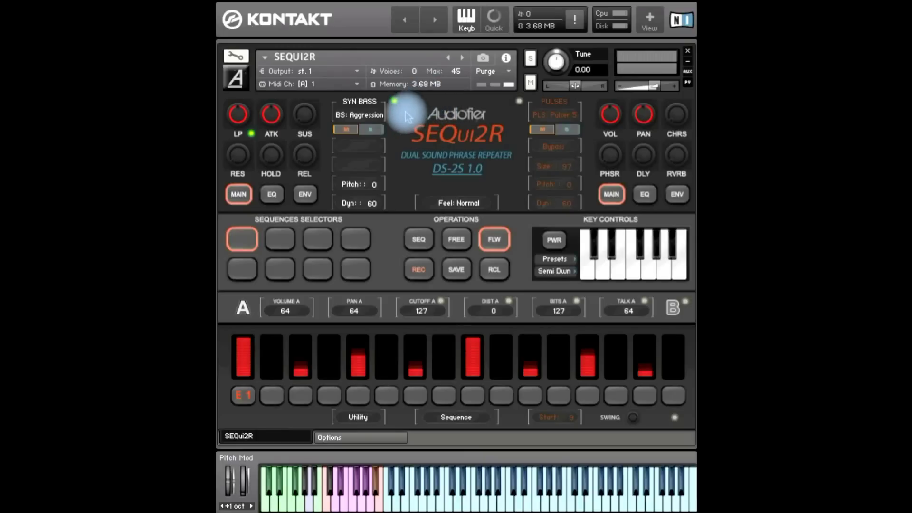
# Switch the first sound off and on again, and choose the SYN BASS category for it
pyautogui.click(394, 100)
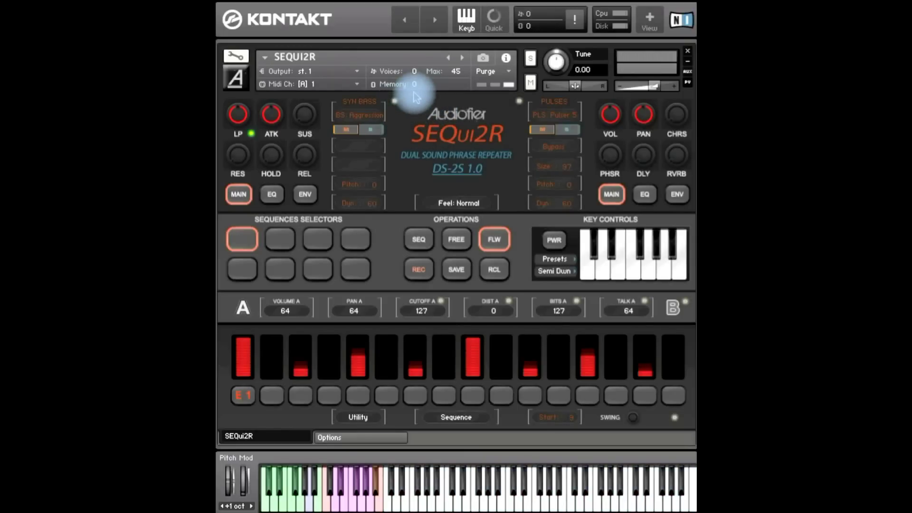
pyautogui.click(396, 102)
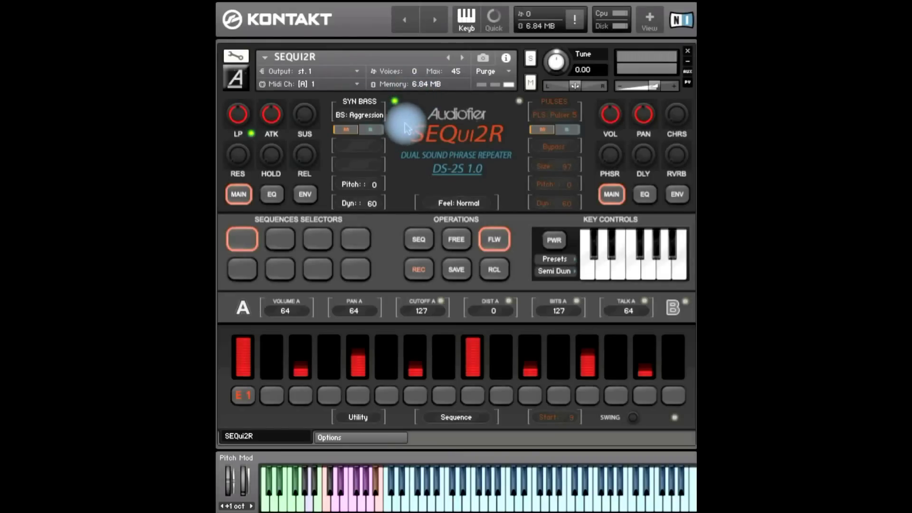
pyautogui.click(366, 102)
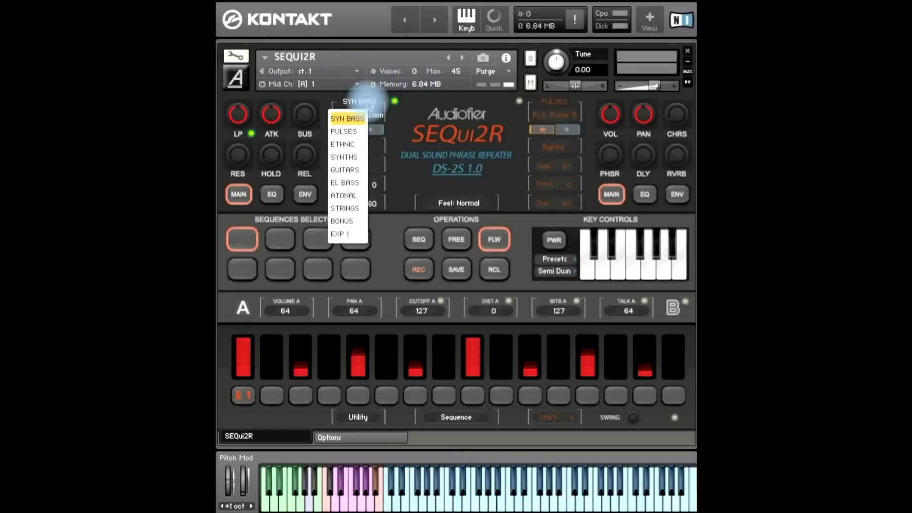
pyautogui.click(352, 121)
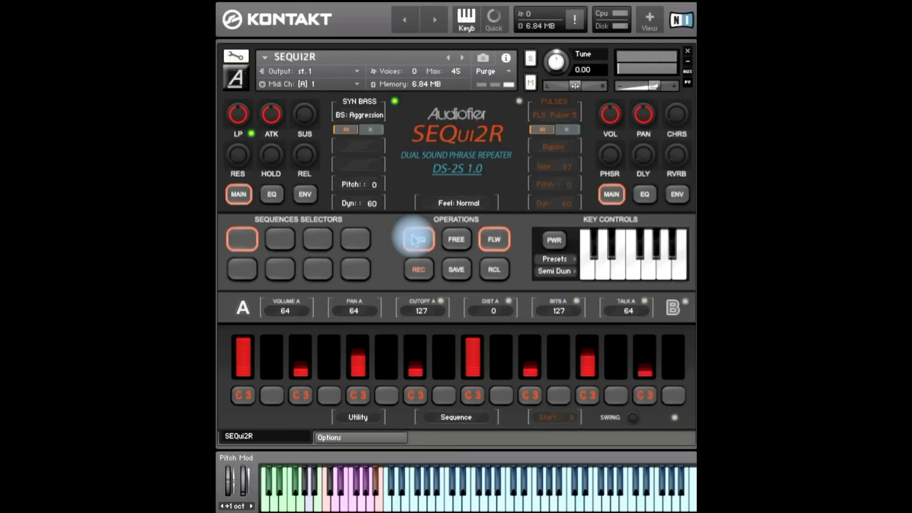
# Activate the sequencer and set the tempo behaviour to Half
pyautogui.click(413, 237)
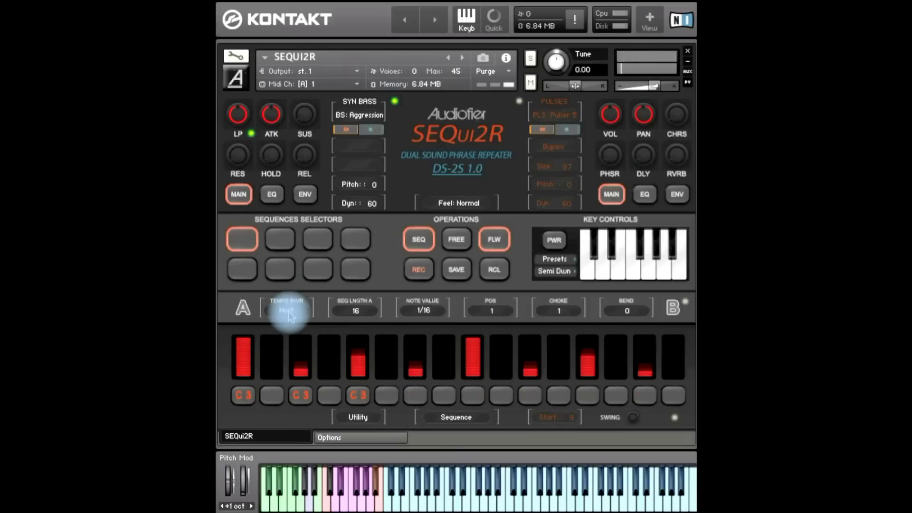
pyautogui.click(288, 312)
pyautogui.click(271, 352)
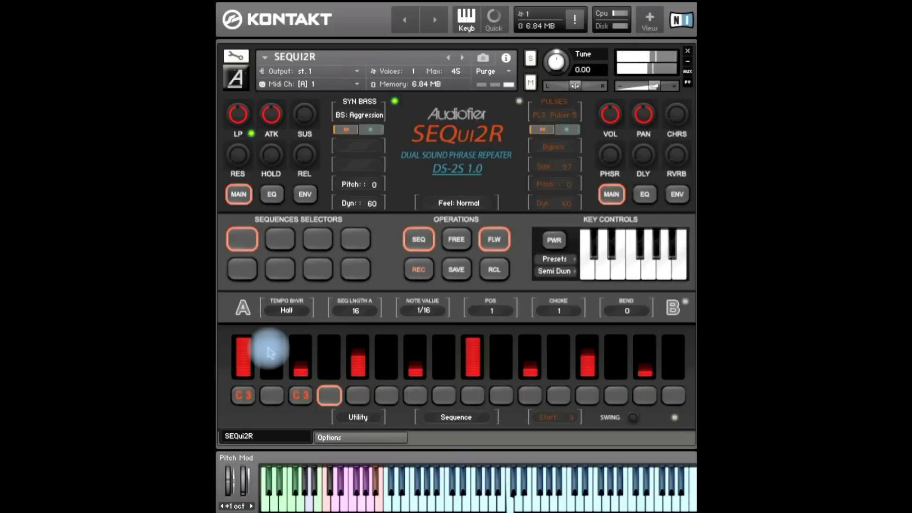
# Try the Double tempo behaviour and return it to Half
pyautogui.click(289, 312)
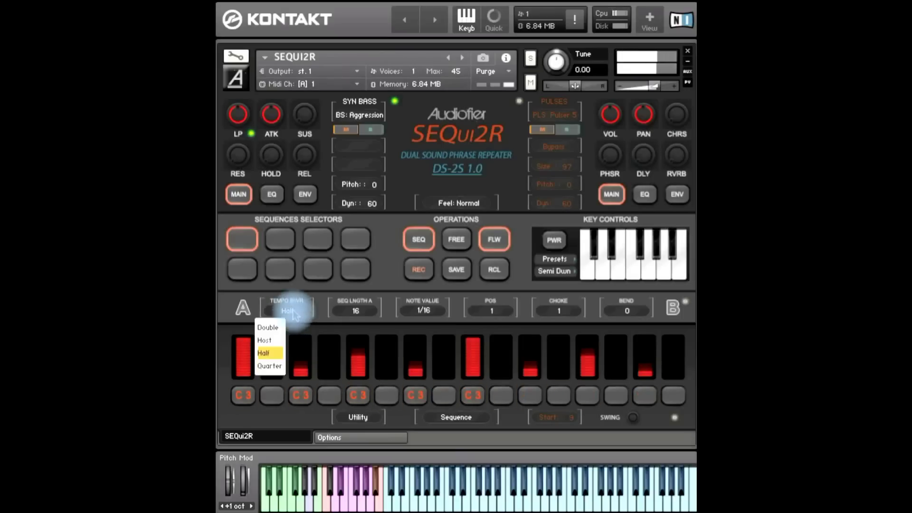
pyautogui.click(269, 327)
pyautogui.click(288, 312)
pyautogui.click(270, 350)
# Show the first sound's main effect controls and turn up its delay
pyautogui.click(243, 194)
pyautogui.click(249, 195)
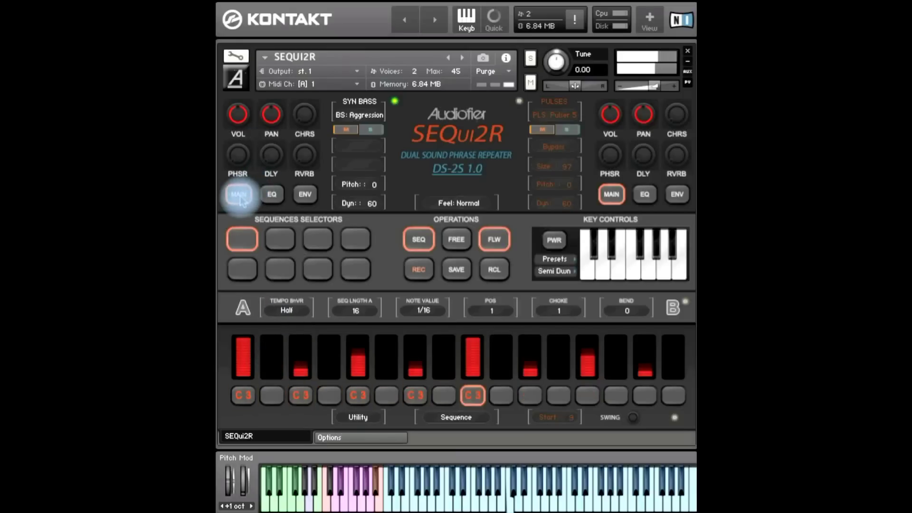
pyautogui.click(270, 162)
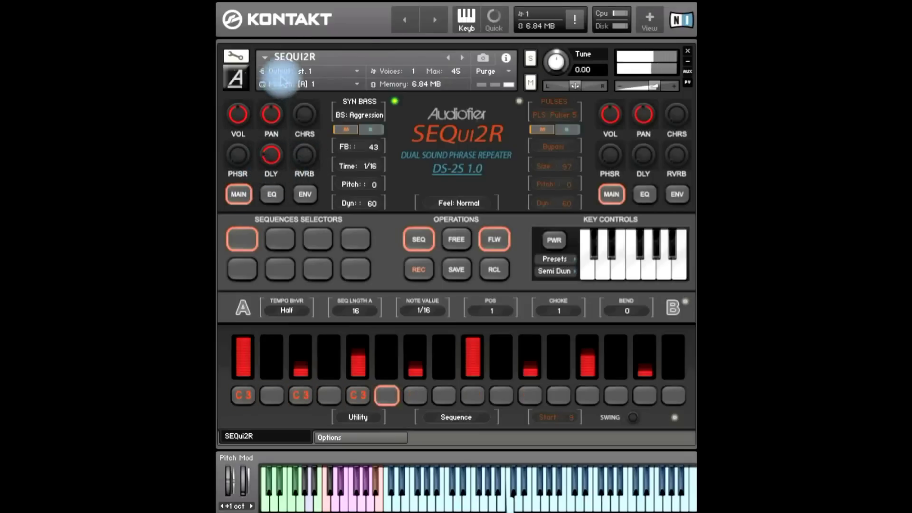
pyautogui.click(272, 158)
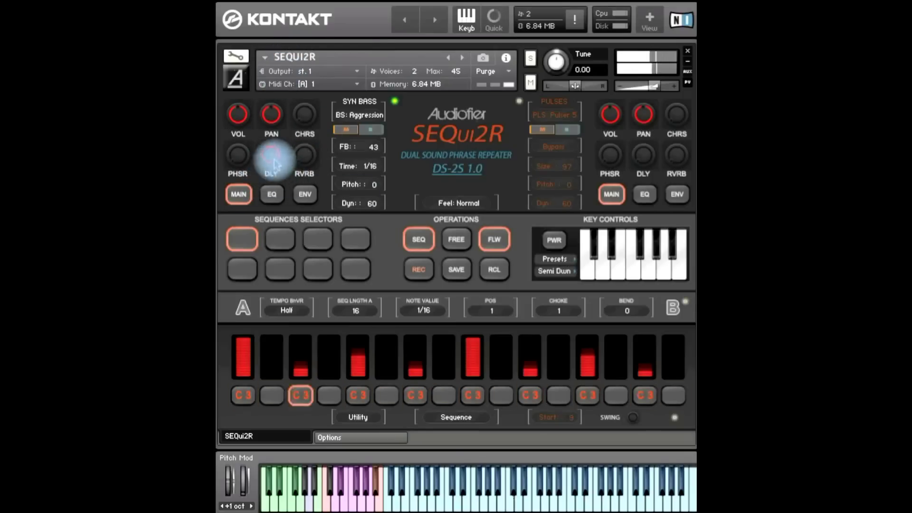
# Set the first sound's delay time to 1/8 D and adjust the delay amount
pyautogui.click(373, 166)
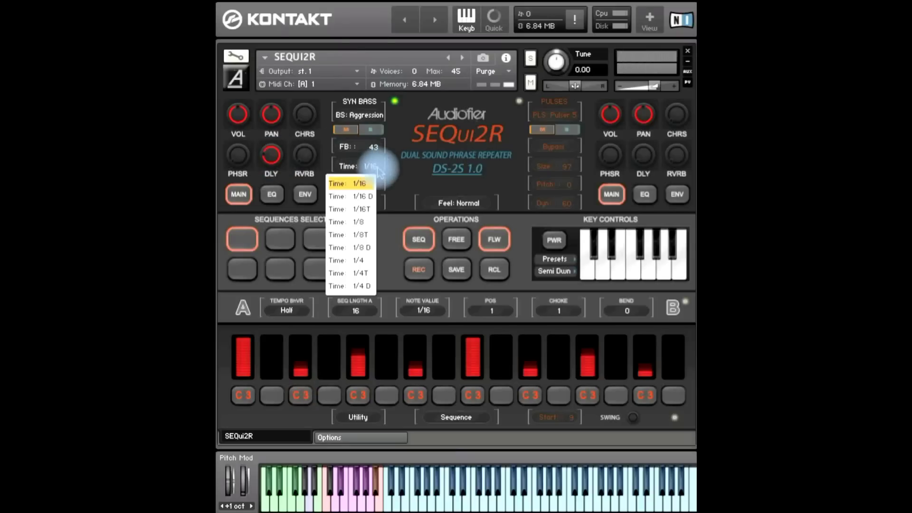
pyautogui.click(374, 249)
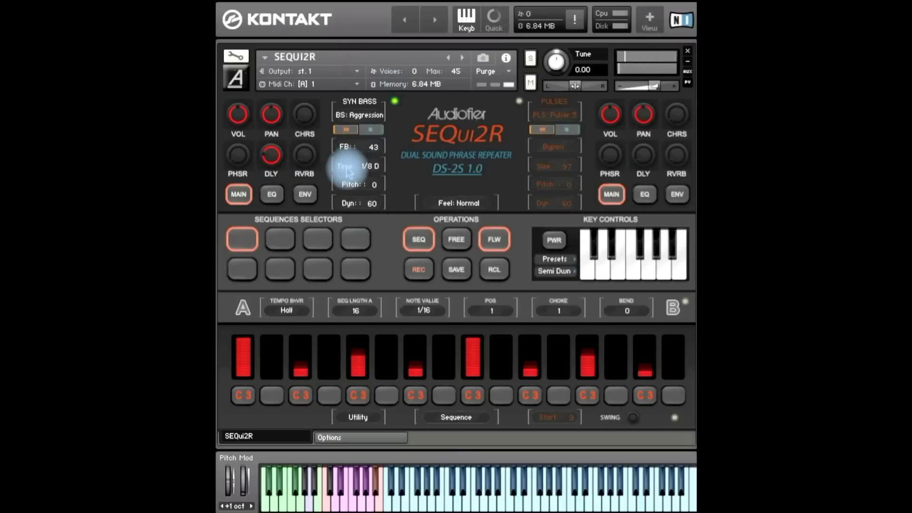
pyautogui.click(276, 160)
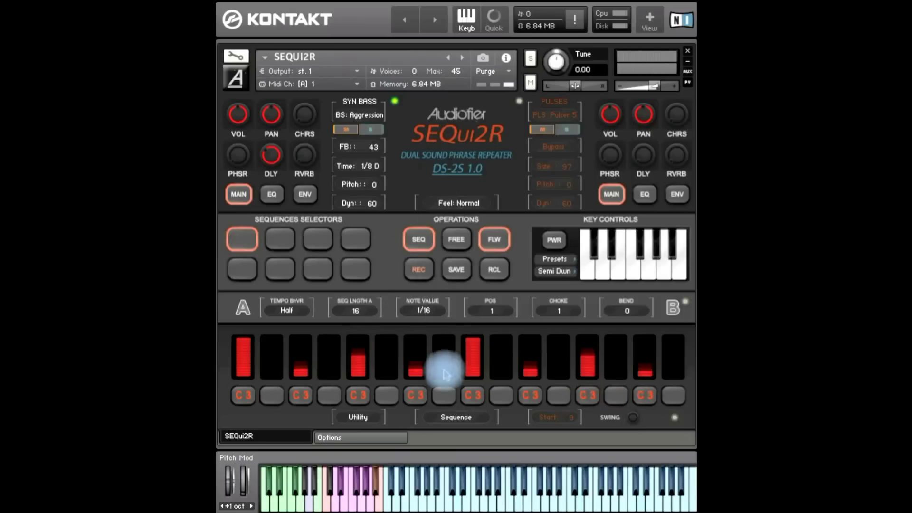
# Set the delay pan to 100 in the global options and return to the main instrument page
pyautogui.click(375, 439)
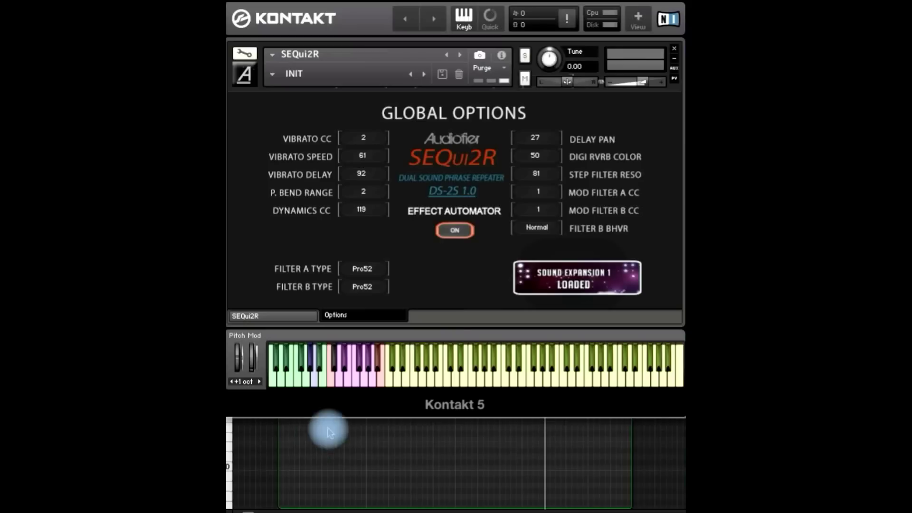
pyautogui.moveTo(542, 137); pyautogui.dragTo(542, 133)
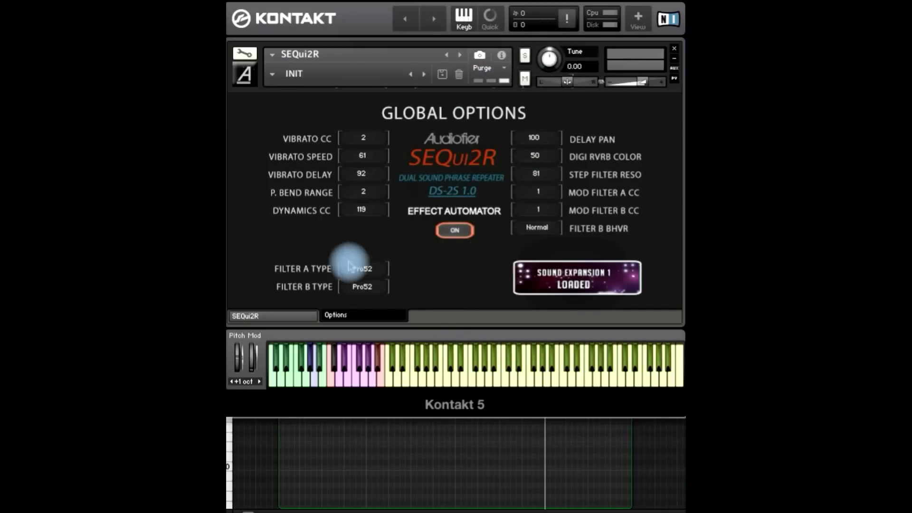
pyautogui.click(273, 316)
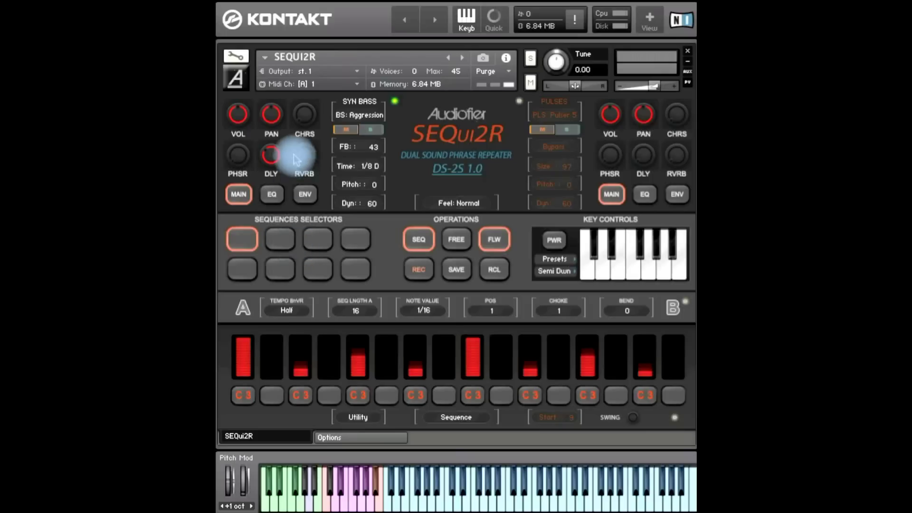
# Choose the Digi Rvrb reverb for the first sound and turn up its reverb amount
pyautogui.moveTo(308, 154)
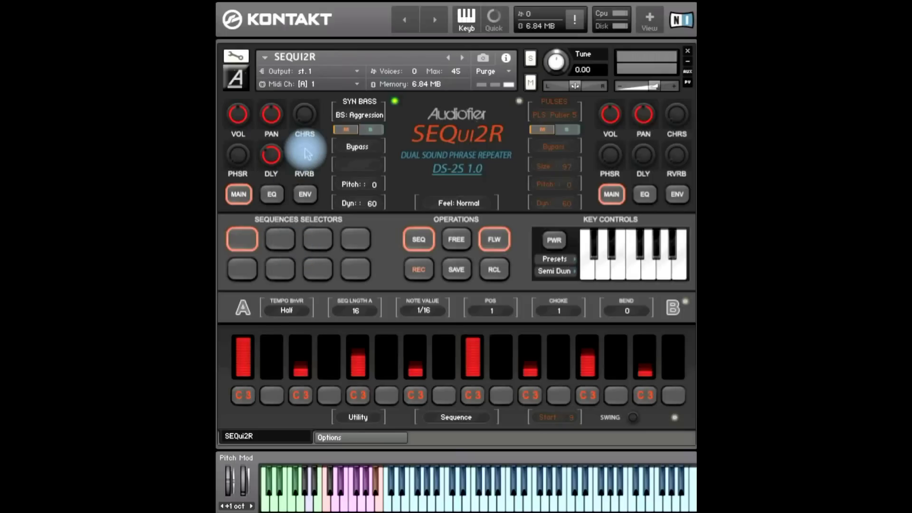
pyautogui.click(365, 149)
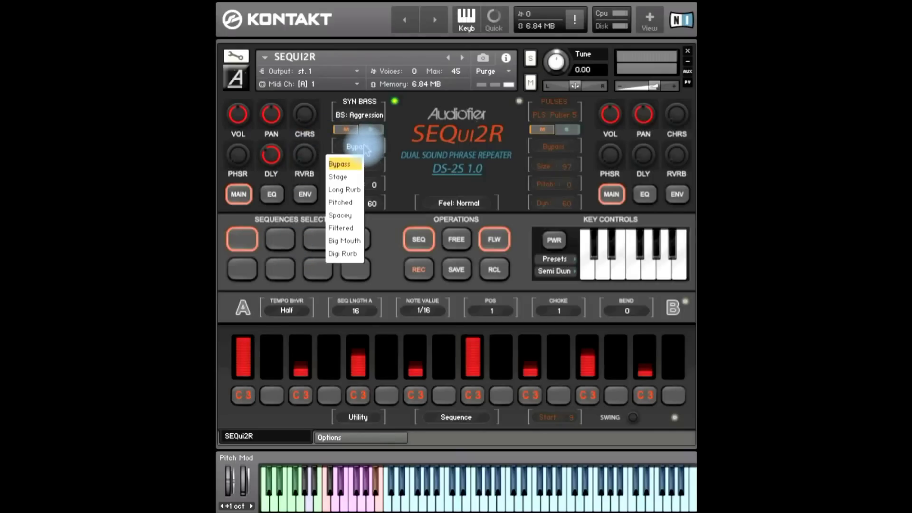
pyautogui.click(344, 254)
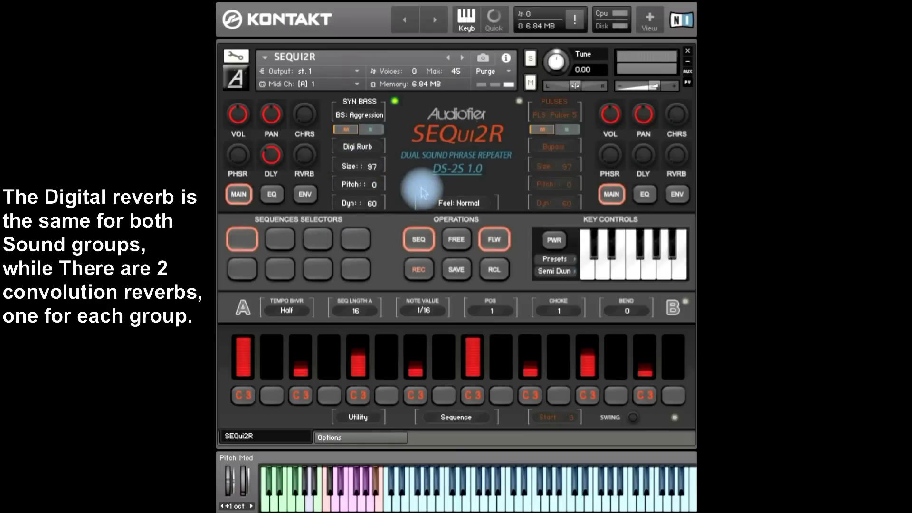
pyautogui.click(302, 161)
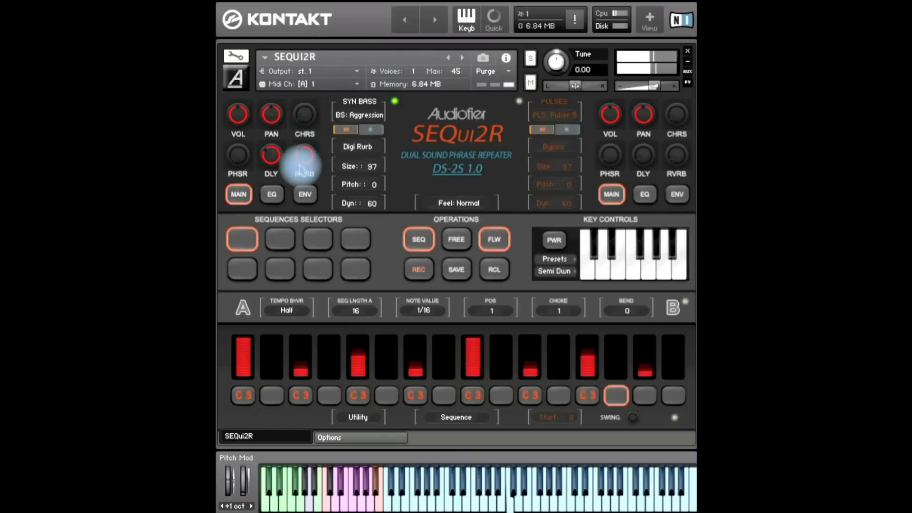
# Activate the second sound and load SYN: Filth from the Synths group into it
pyautogui.click(519, 102)
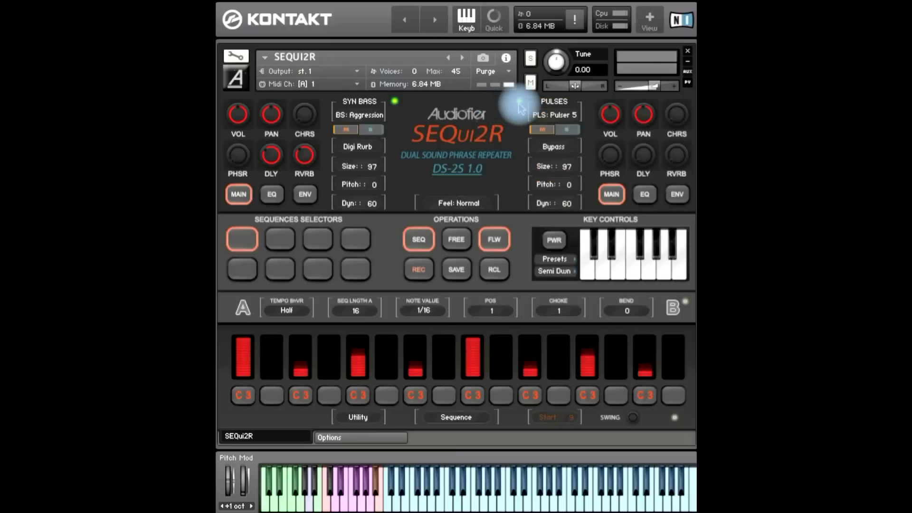
pyautogui.click(563, 106)
pyautogui.click(568, 128)
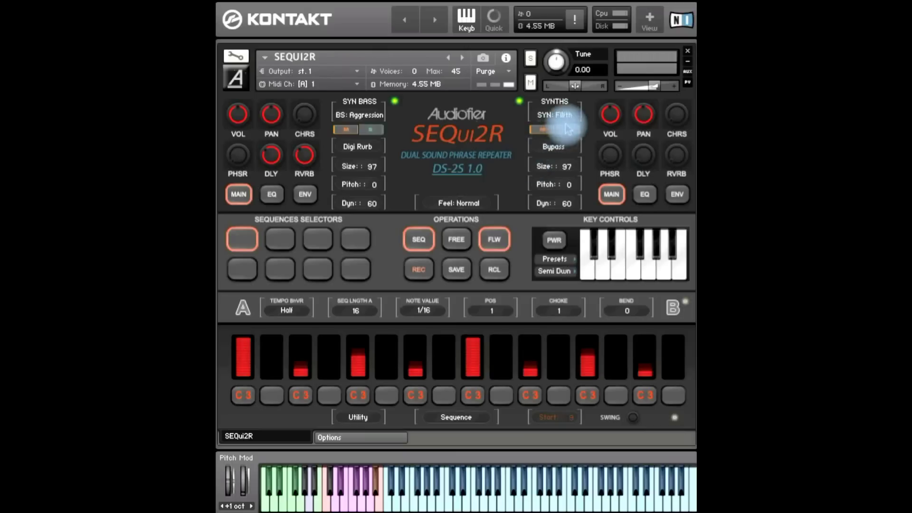
pyautogui.click(561, 115)
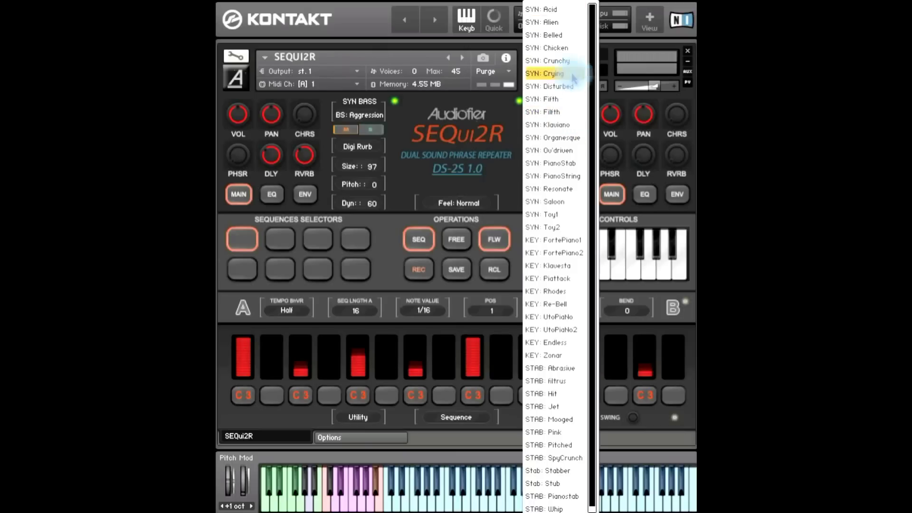
pyautogui.click(568, 99)
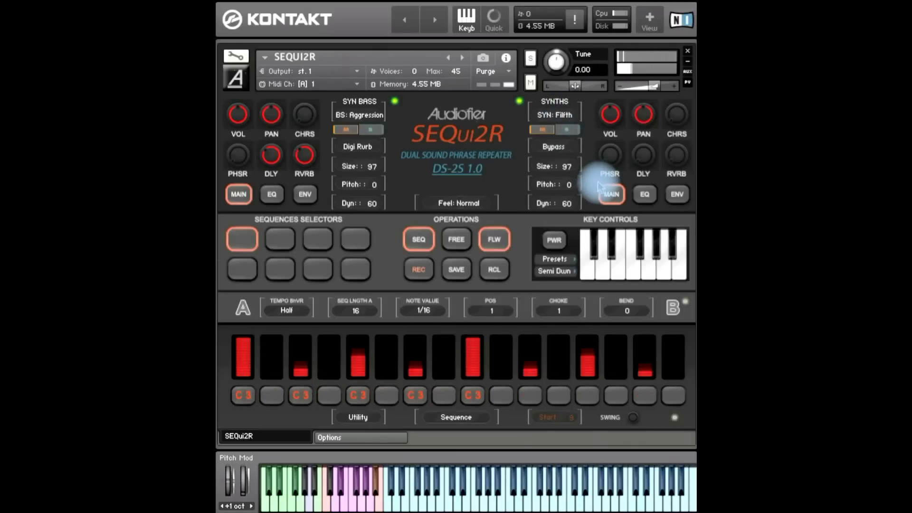
# Solo the second sound and turn up its filter resonance and its delay
pyautogui.click(571, 133)
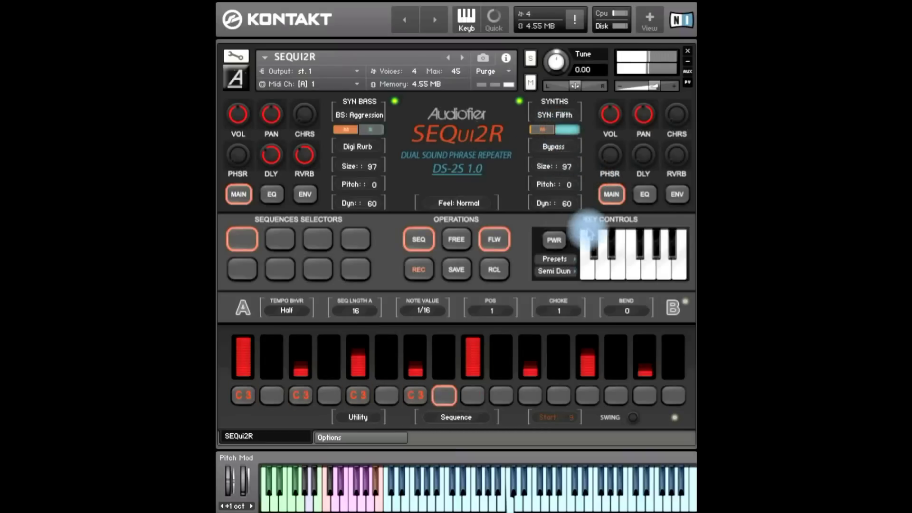
pyautogui.click(671, 195)
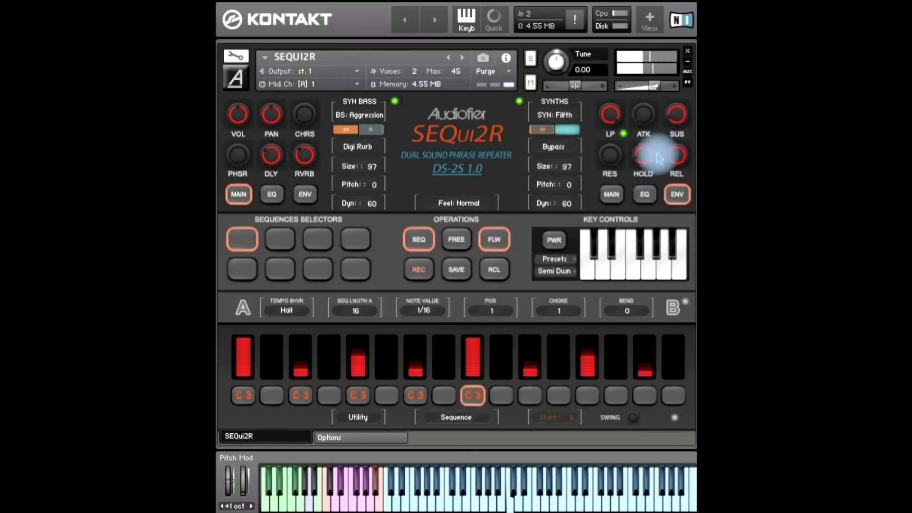
pyautogui.moveTo(611, 179); pyautogui.dragTo(607, 159)
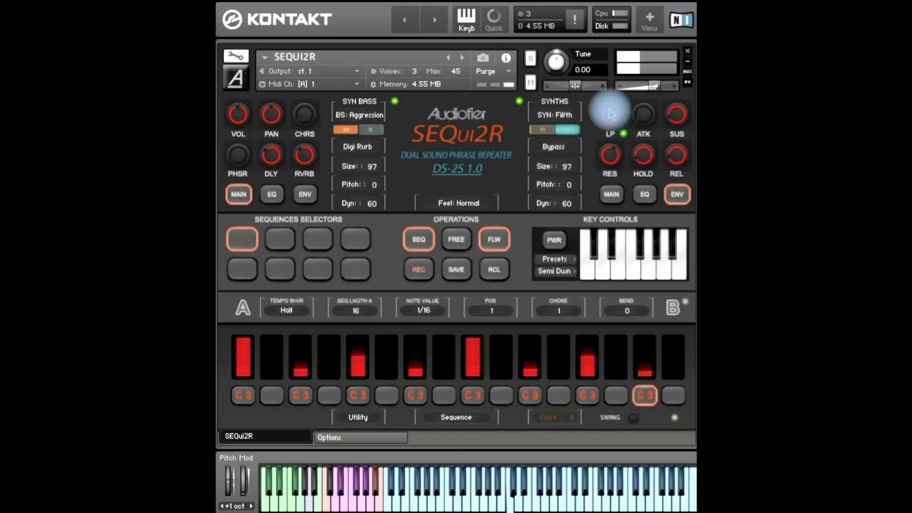
pyautogui.click(611, 194)
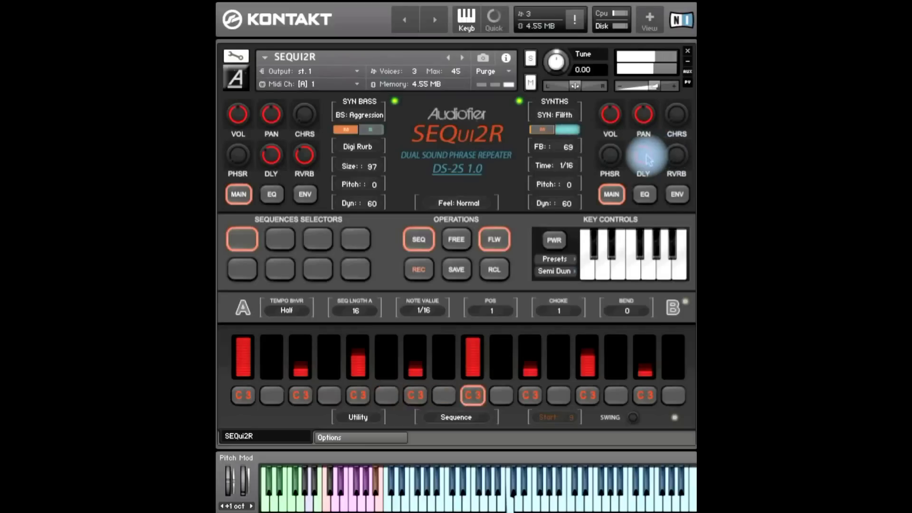
pyautogui.moveTo(644, 163); pyautogui.dragTo(644, 160)
# Unmute the first sound and set the second sound's pitch to 12
pyautogui.click(346, 132)
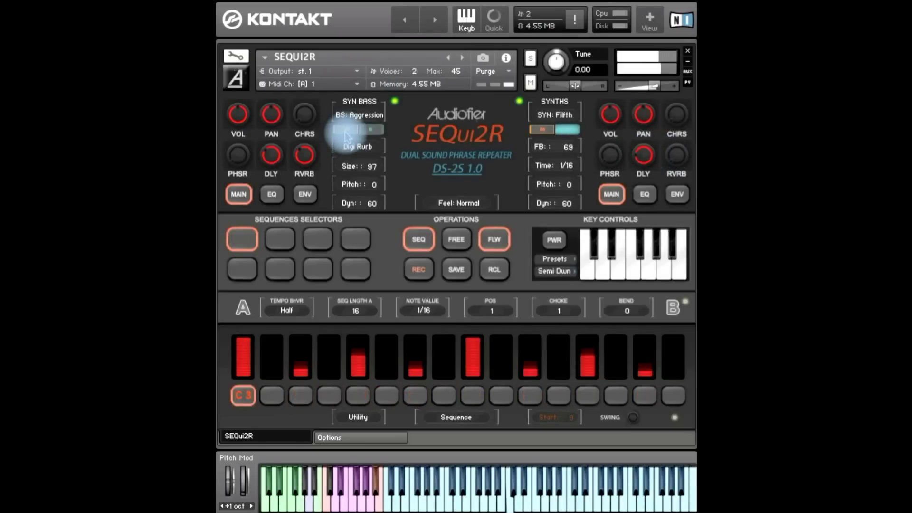
pyautogui.click(346, 130)
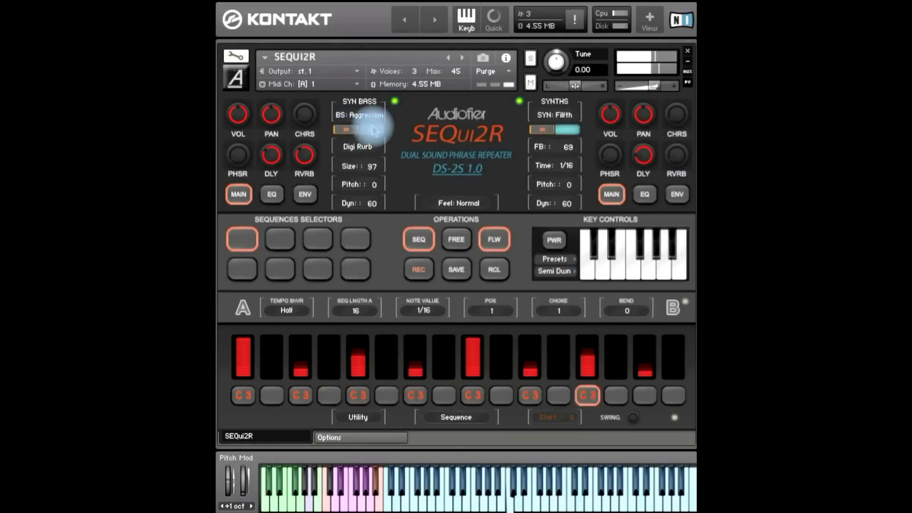
pyautogui.moveTo(560, 179); pyautogui.dragTo(564, 183)
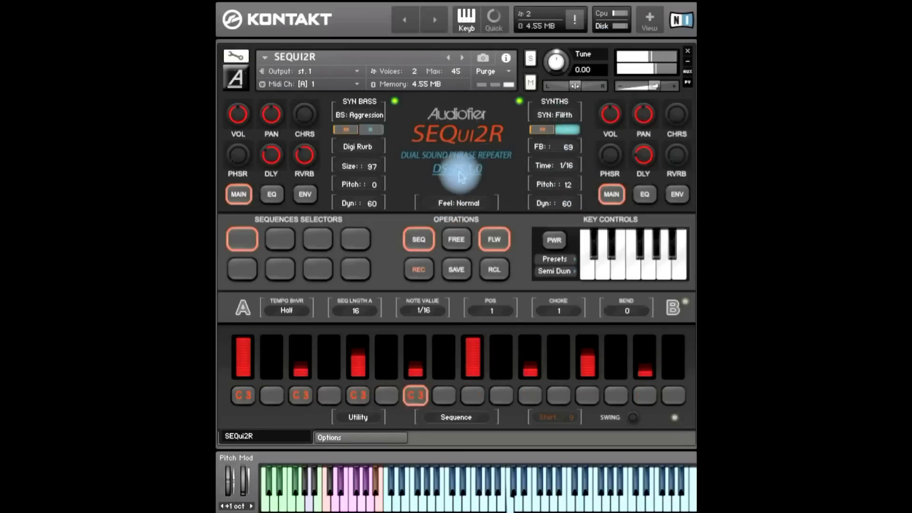
# Choose the Digi Rvrb reverb for the second sound and turn up its reverb amount
pyautogui.click(677, 154)
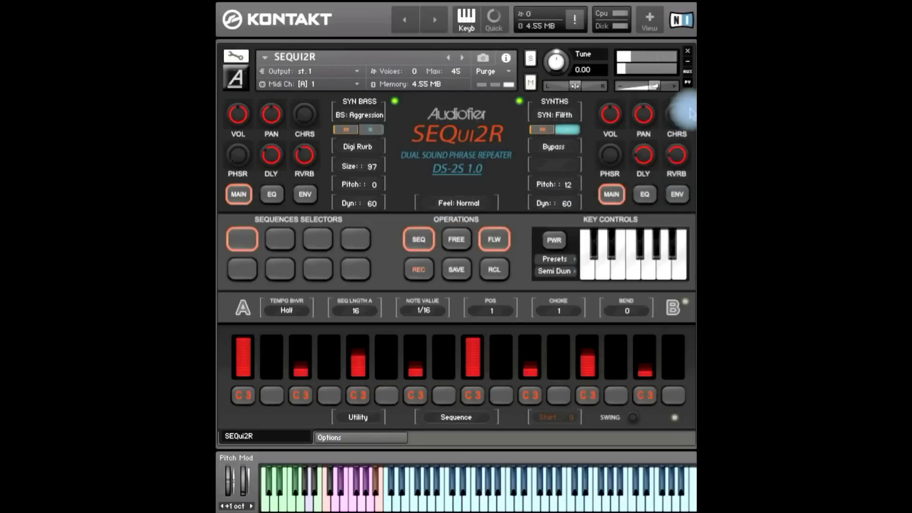
pyautogui.click(554, 146)
pyautogui.click(548, 165)
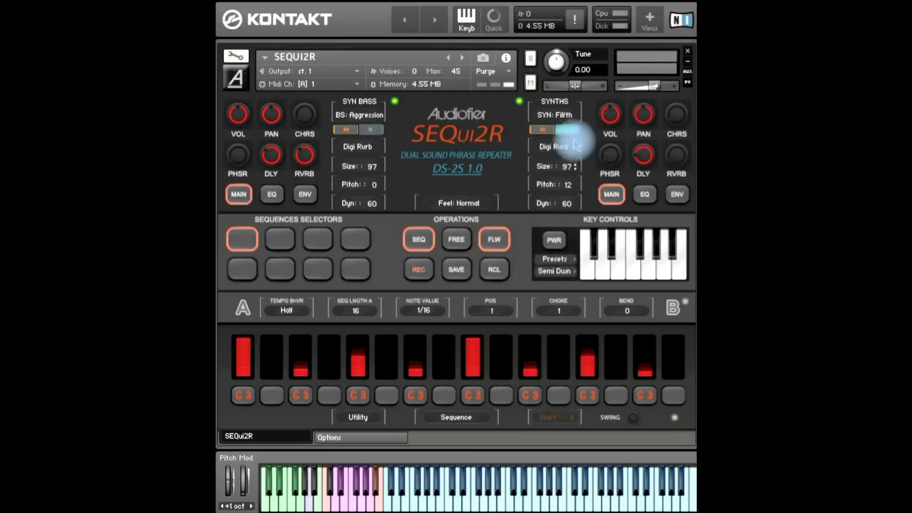
pyautogui.click(677, 154)
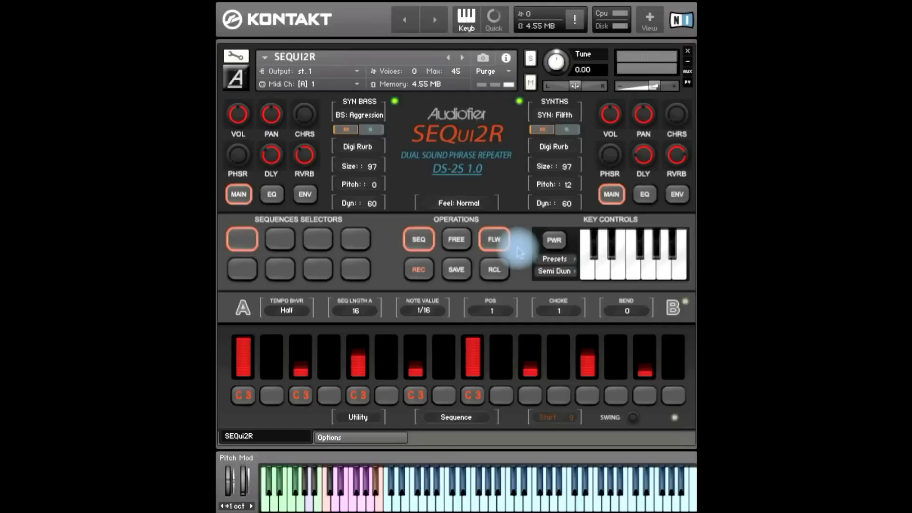
# Switch on the key controls and apply the Eb Cm scale preset
pyautogui.click(554, 240)
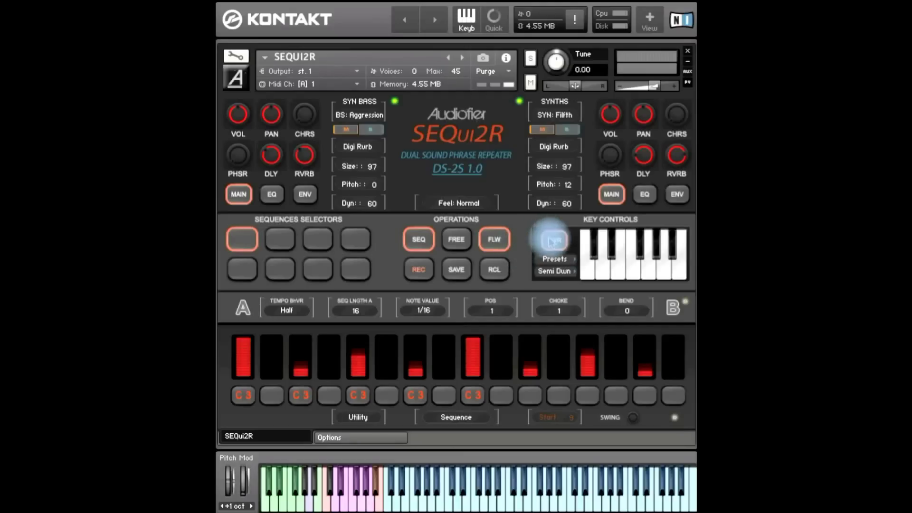
pyautogui.click(556, 260)
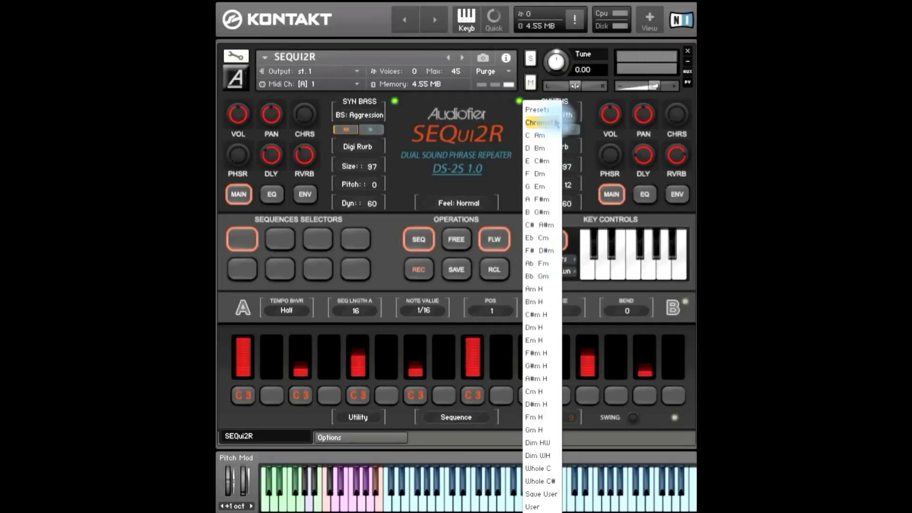
pyautogui.click(546, 238)
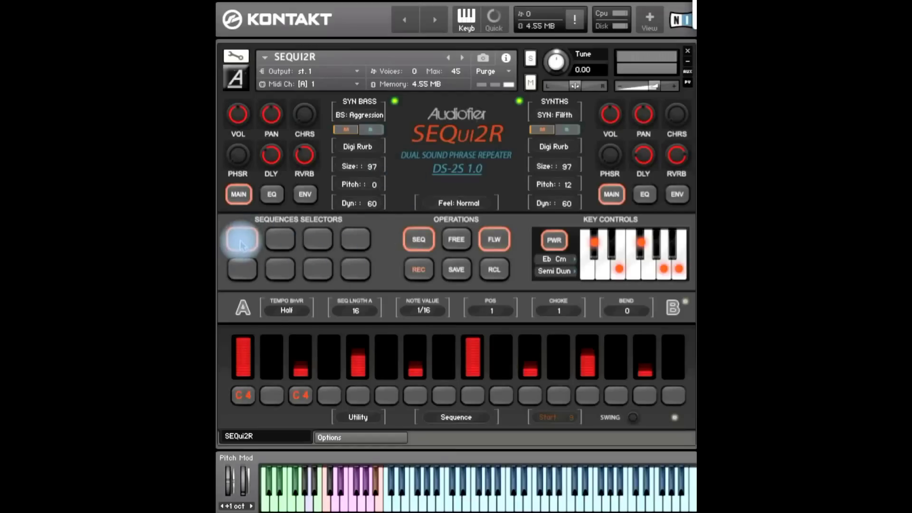
# Record and save a 16-step sequence: C4, rest, C4, rest, C4, rest, D#4, F4, G4, C4, rest, D#4, rest, G4, rest, A#4
pyautogui.click(418, 275)
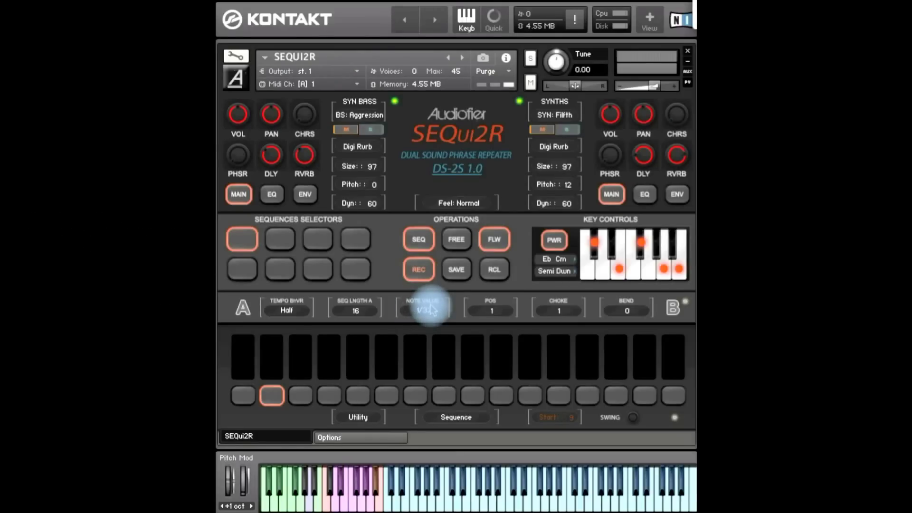
pyautogui.click(419, 275)
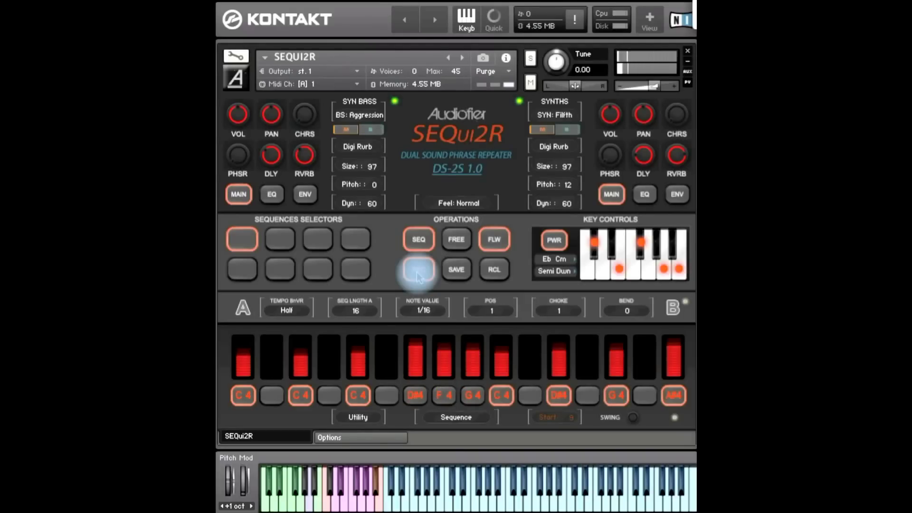
pyautogui.click(457, 271)
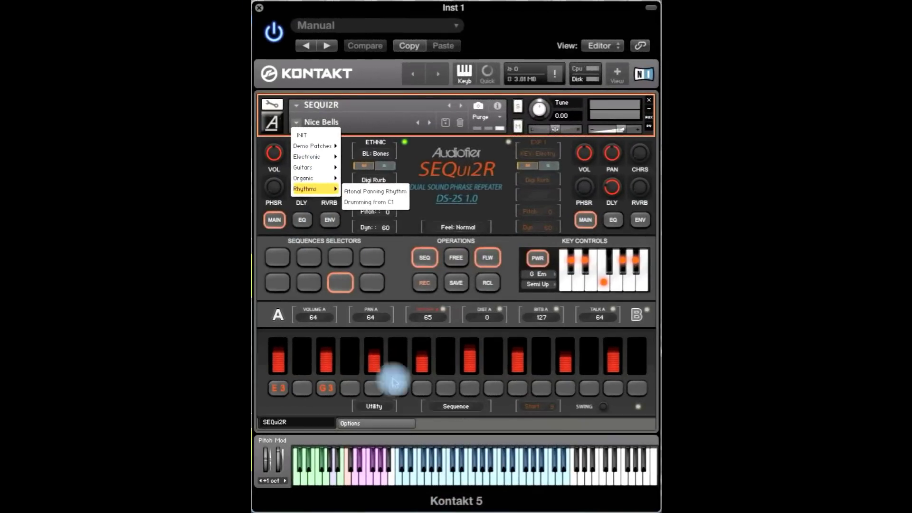
# Load the Xian Tan snapshot from the Organic category
pyautogui.moveTo(304, 178)
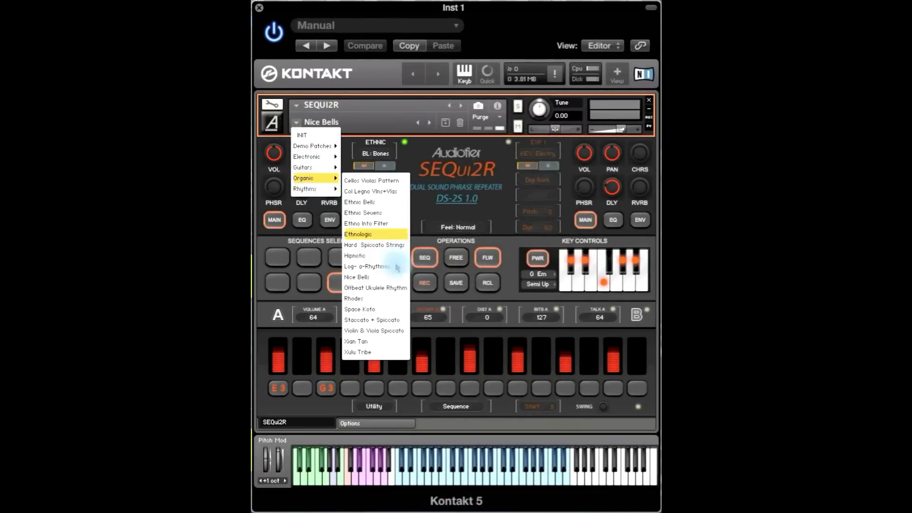
pyautogui.click(352, 342)
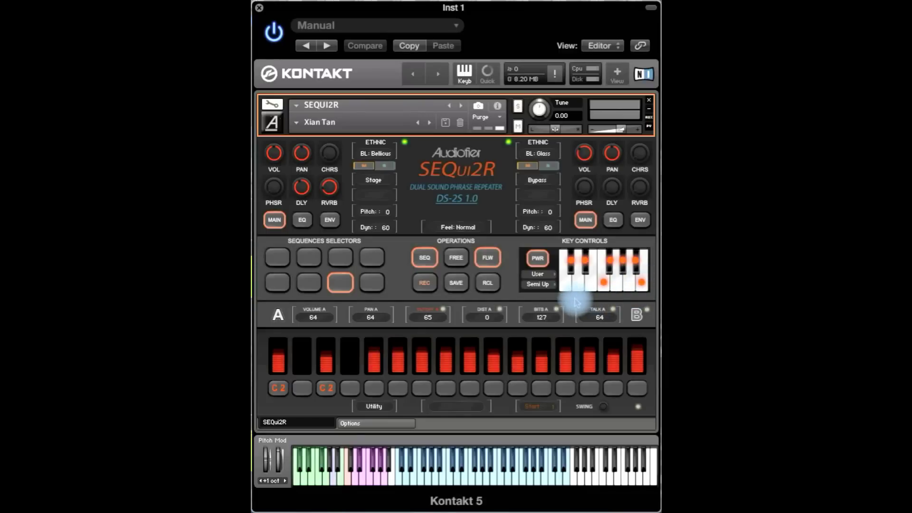
# Customise the key controls by marking C, E and G and clearing C#, F, F#, G# and A#
pyautogui.click(564, 282)
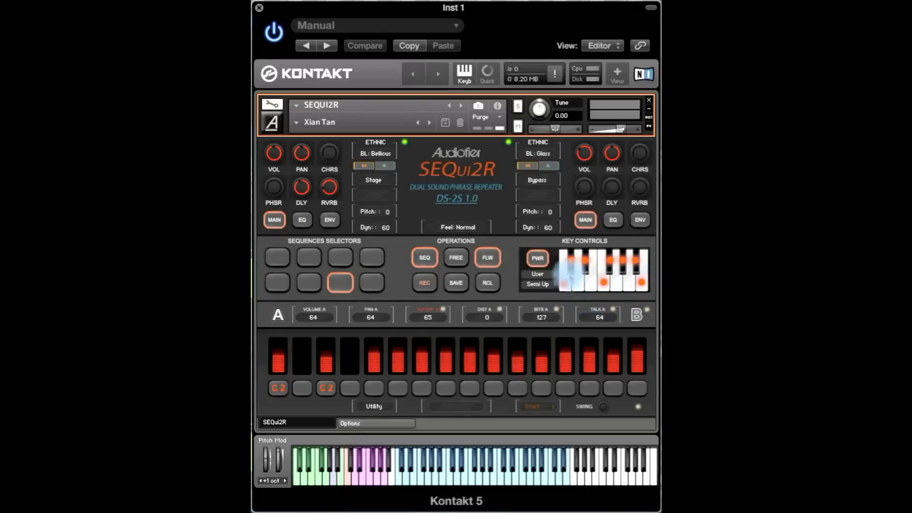
pyautogui.click(572, 261)
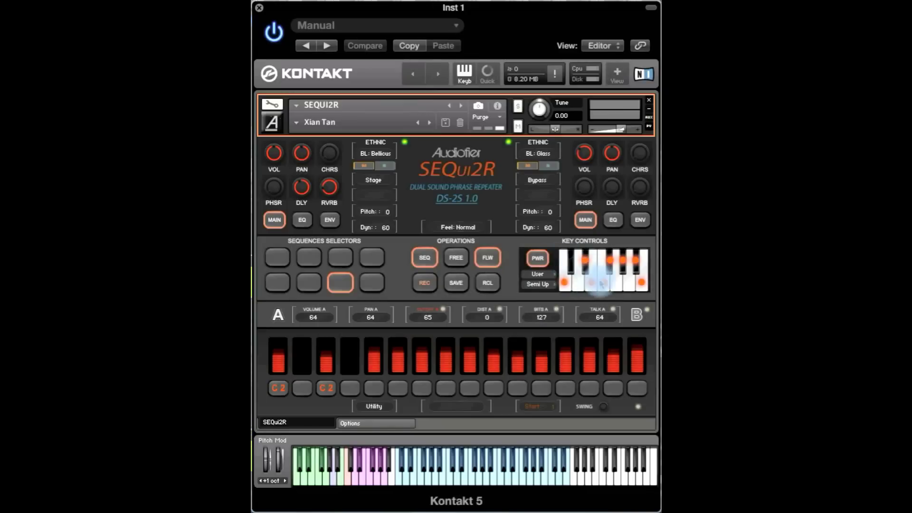
pyautogui.click(616, 283)
pyautogui.click(622, 261)
pyautogui.click(610, 261)
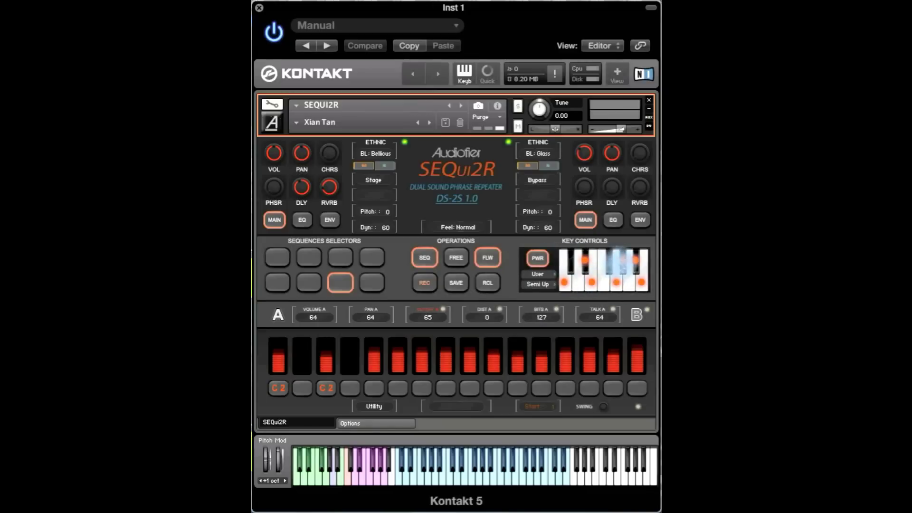
pyautogui.click(636, 264)
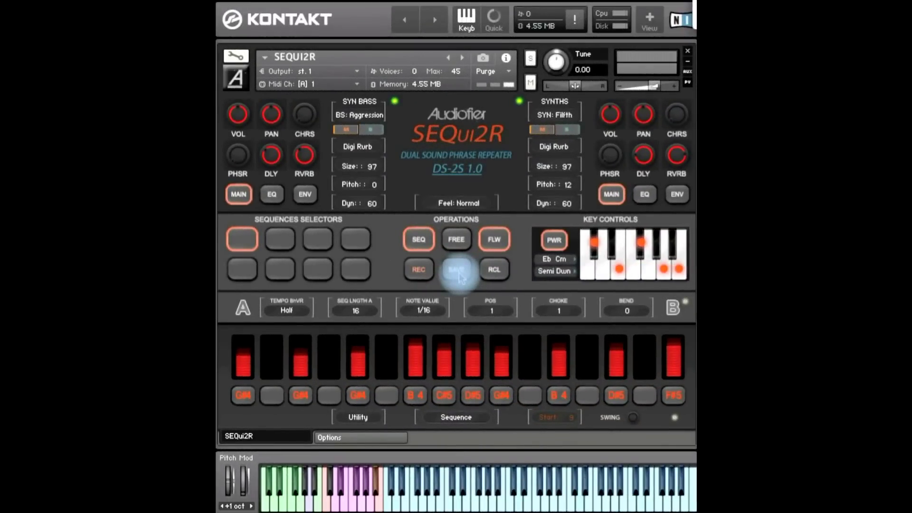
# Lower the level of the eighth step in the recorded sequence and save the sequence
pyautogui.moveTo(468, 377)
pyautogui.mouseDown()
pyautogui.moveTo(444, 352)
pyautogui.moveTo(443, 372)
pyautogui.moveTo(472, 366)
pyautogui.moveTo(475, 350)
pyautogui.moveTo(472, 372)
pyautogui.moveTo(434, 366)
pyautogui.moveTo(505, 366)
pyautogui.moveTo(440, 369)
pyautogui.moveTo(473, 353)
pyautogui.mouseUp()
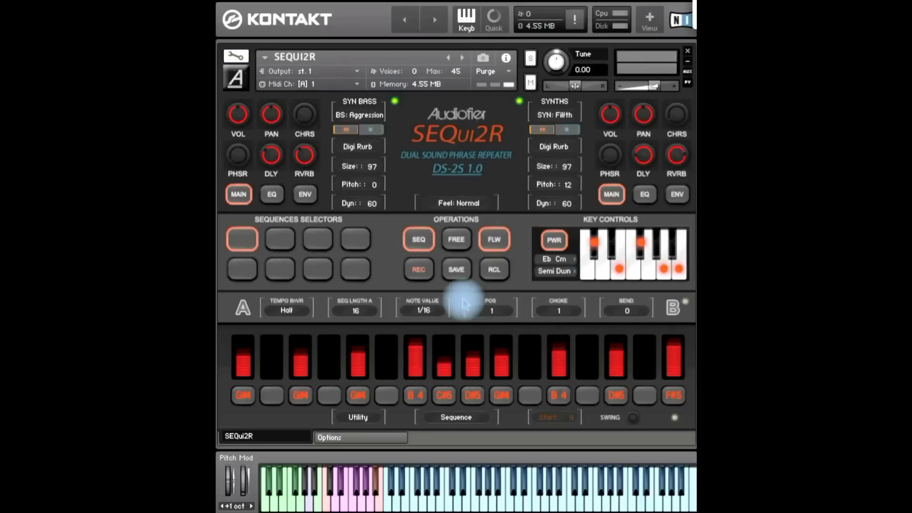
pyautogui.click(456, 269)
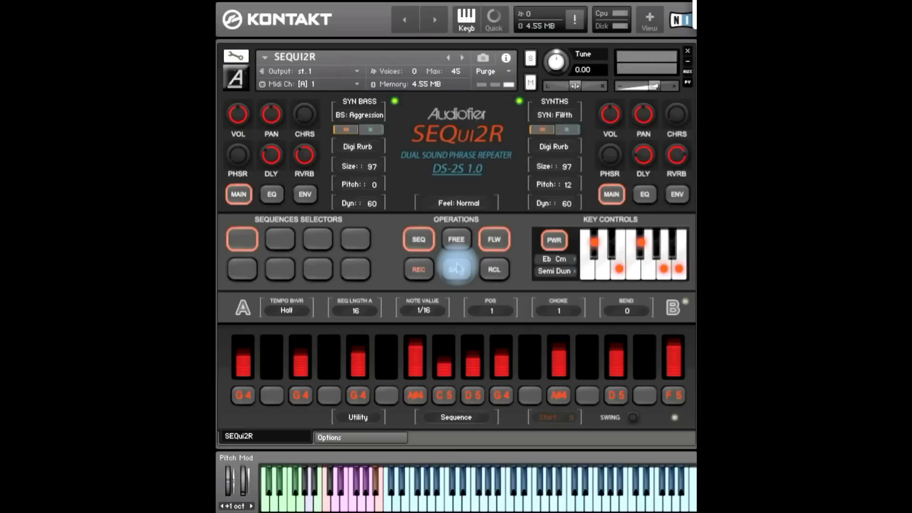
# Record and save a 1/32 sequence in the second slot: C4, rest, C4, rest, D#4, D#4, C4, rest, C4, rest, C4, rest, D#4, D#4, rest, rest
pyautogui.click(281, 240)
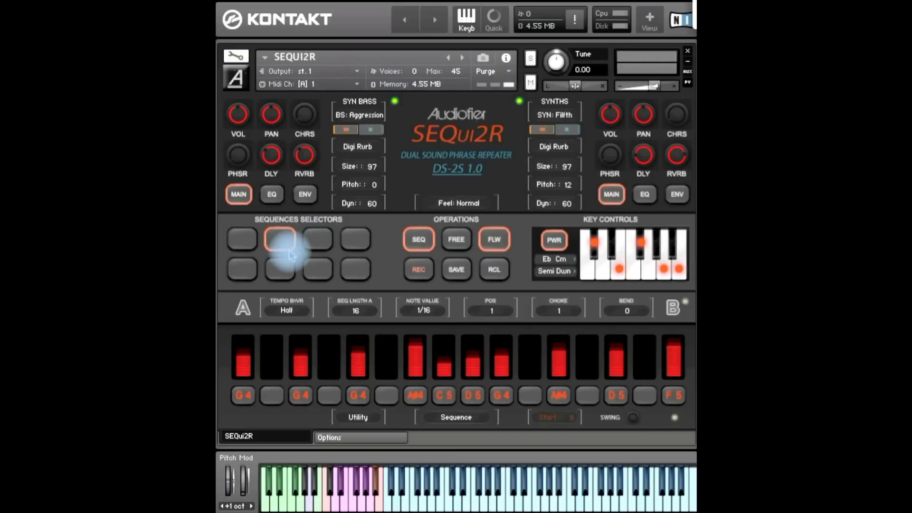
pyautogui.click(408, 277)
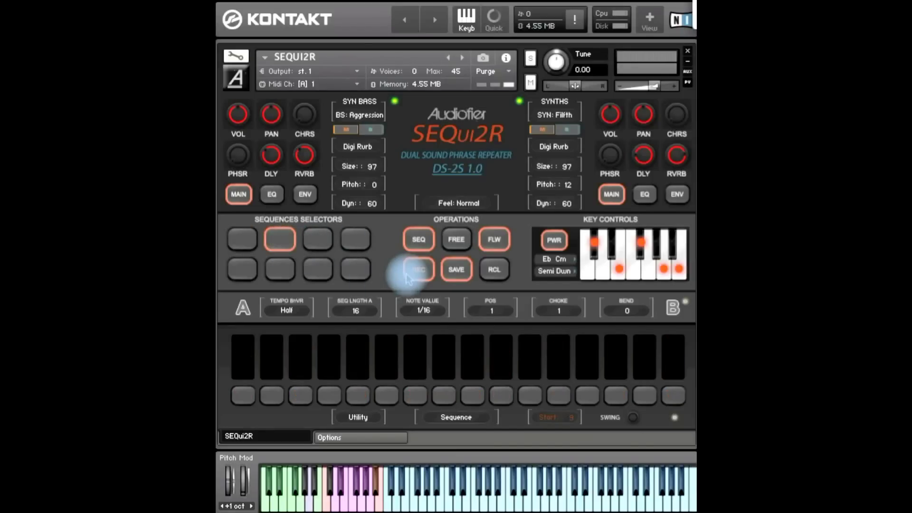
pyautogui.click(423, 273)
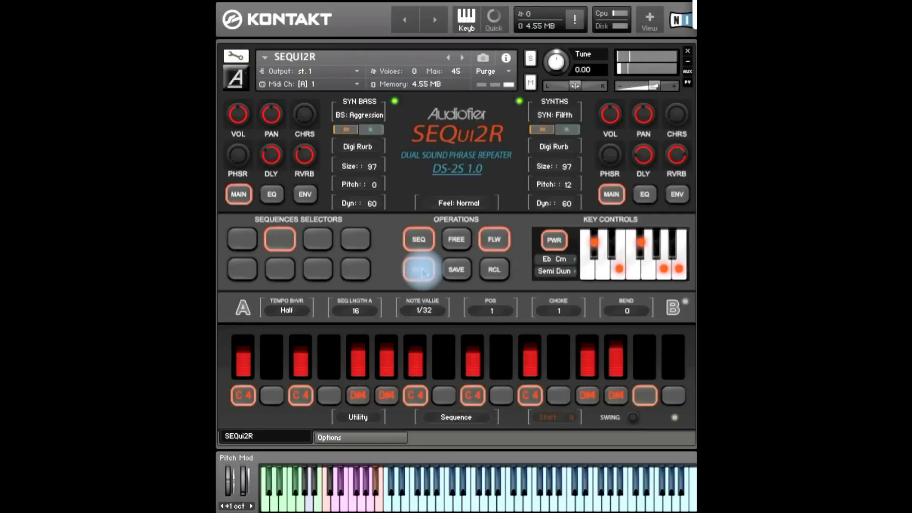
pyautogui.click(458, 269)
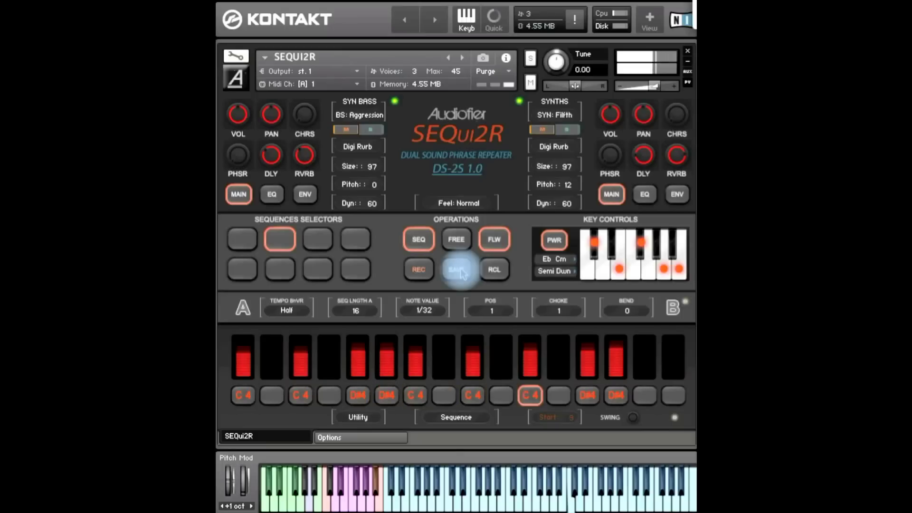
# Lower the levels of the fifth and sixth steps, the first two D#4 notes, in the second sequence
pyautogui.moveTo(385, 371); pyautogui.dragTo(366, 363)
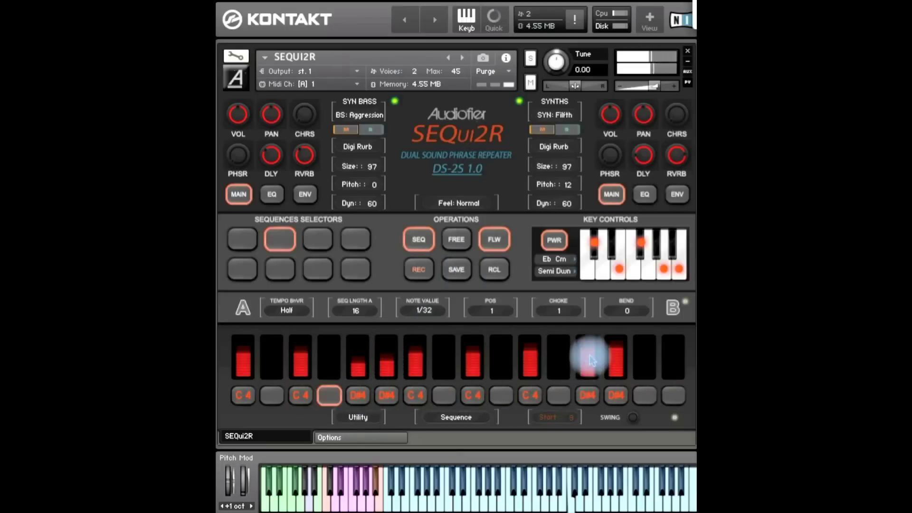
pyautogui.moveTo(356, 353); pyautogui.dragTo(387, 351)
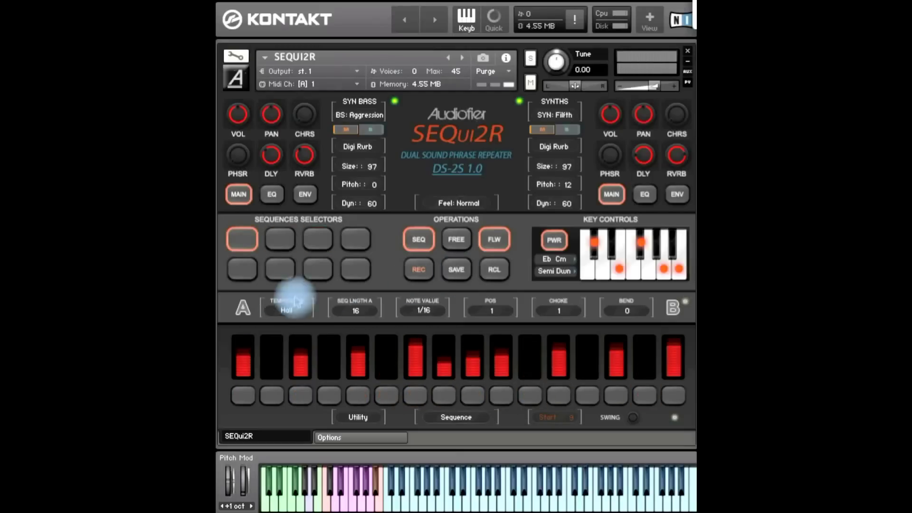
# Open the first sequence's Group A filter cutoff table for step editing and switch on its cutoff modulation
pyautogui.click(242, 309)
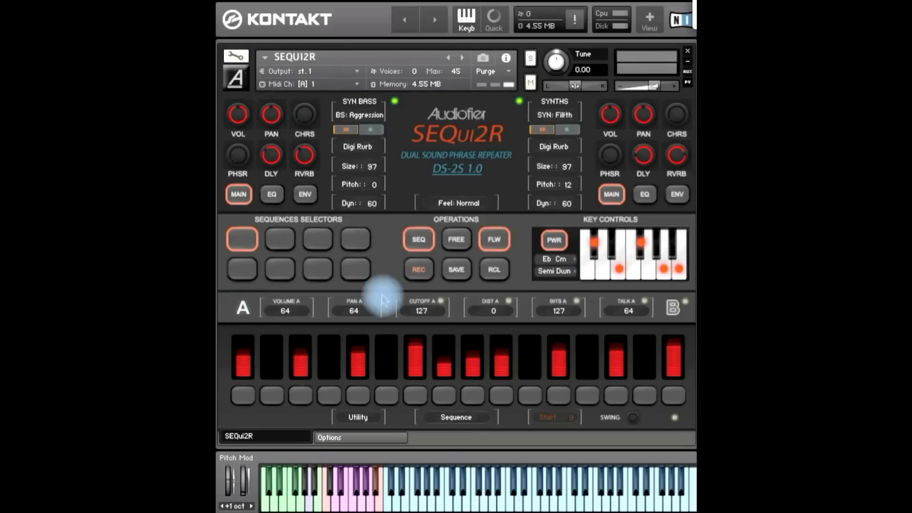
pyautogui.click(428, 309)
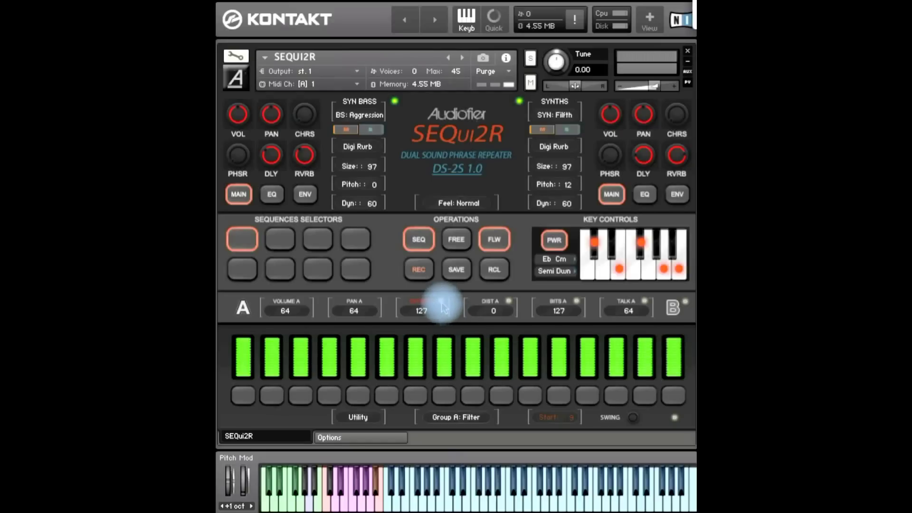
pyautogui.click(675, 418)
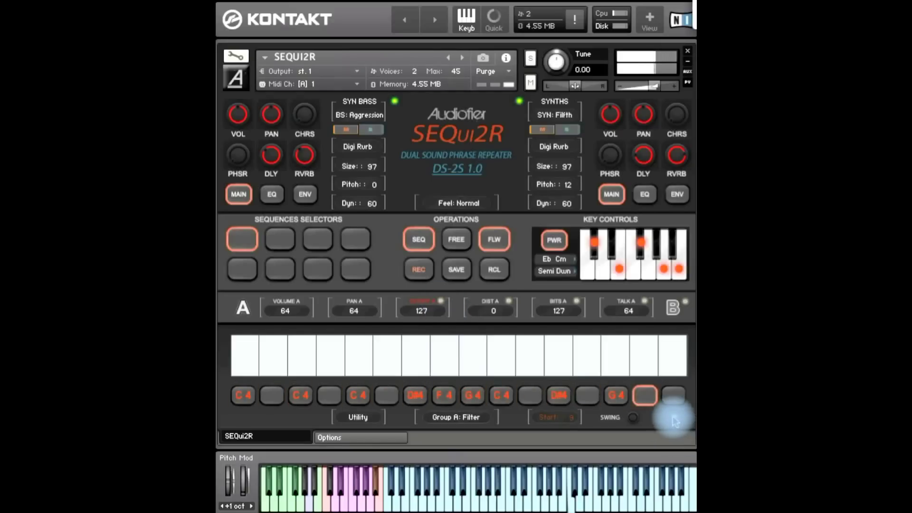
pyautogui.click(441, 301)
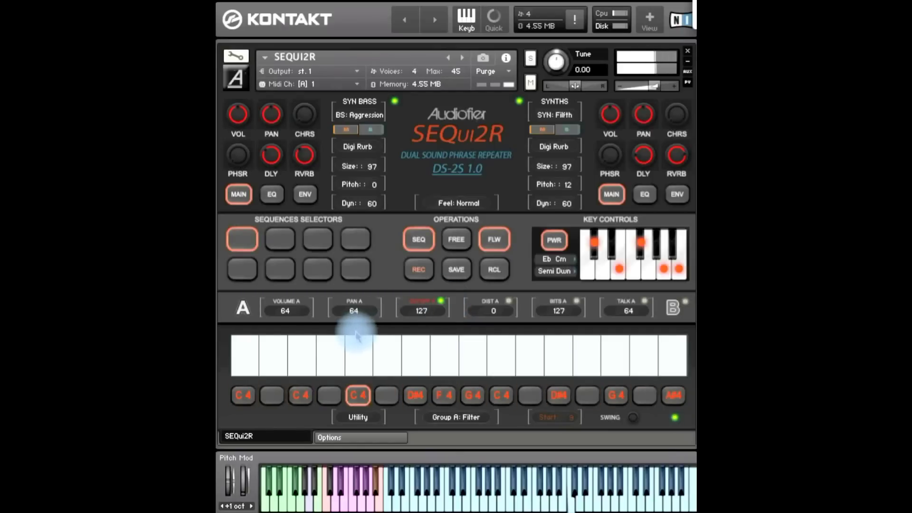
pyautogui.moveTo(245, 364)
pyautogui.mouseDown()
pyautogui.moveTo(244, 354)
pyautogui.moveTo(678, 351)
pyautogui.moveTo(230, 360)
pyautogui.mouseUp()
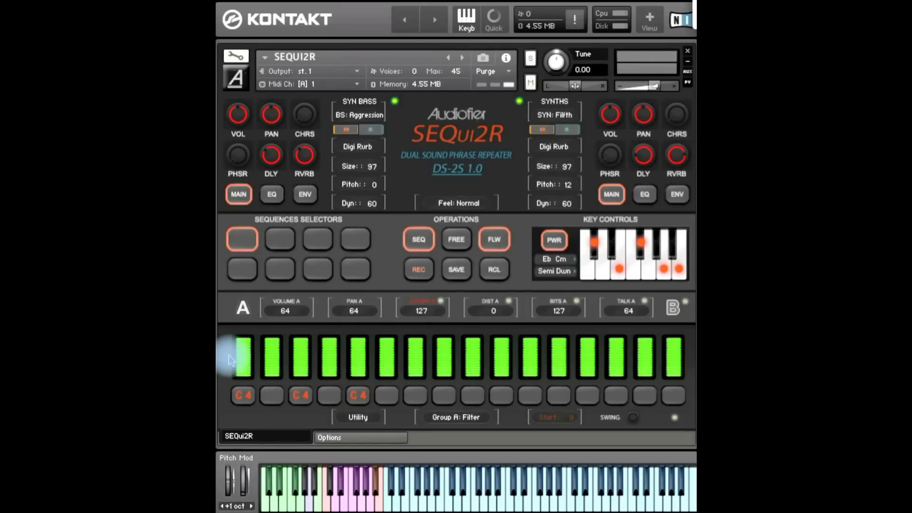
# Draw a varying filter cutoff pattern across Group A's sixteen steps, with cutoff modulation switched on, and save the sequence
pyautogui.click(675, 418)
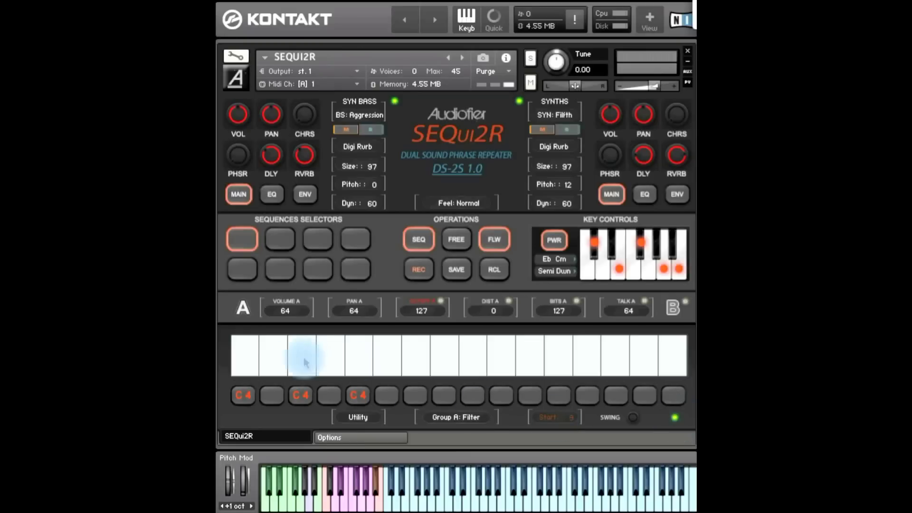
pyautogui.moveTo(244, 357)
pyautogui.mouseDown()
pyautogui.moveTo(620, 368)
pyautogui.moveTo(682, 356)
pyautogui.moveTo(445, 351)
pyautogui.moveTo(418, 337)
pyautogui.mouseUp()
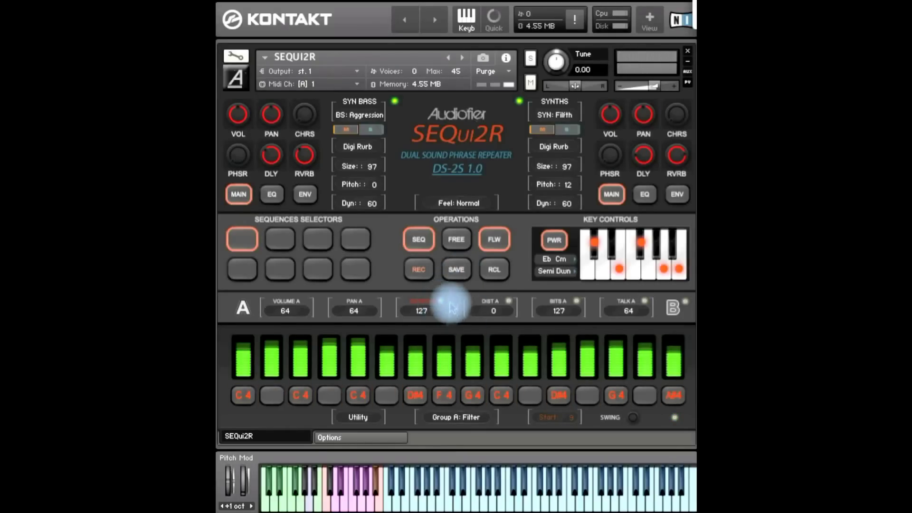
pyautogui.click(675, 418)
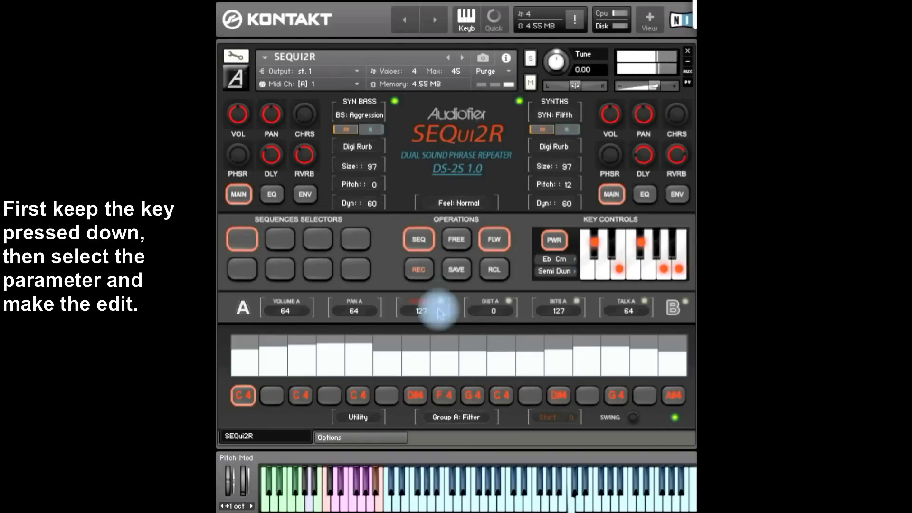
pyautogui.click(440, 301)
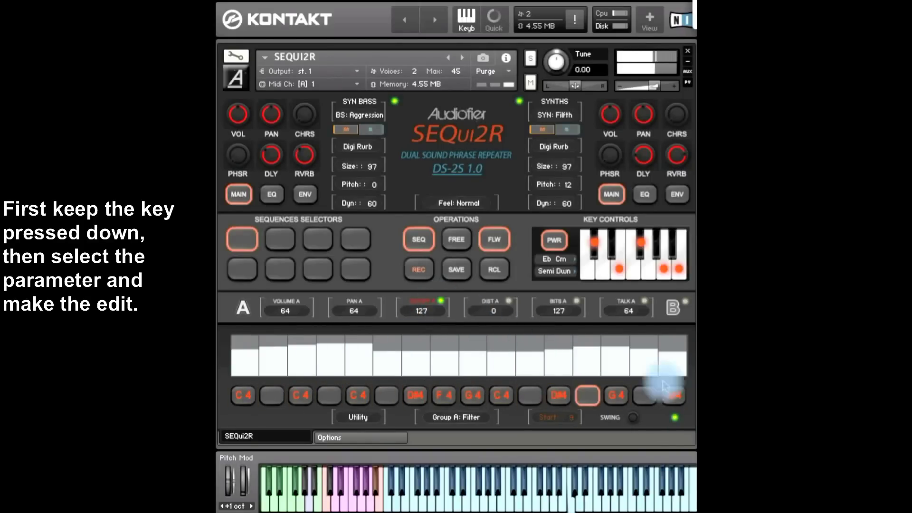
pyautogui.moveTo(280, 378)
pyautogui.mouseDown()
pyautogui.moveTo(674, 349)
pyautogui.moveTo(238, 350)
pyautogui.moveTo(684, 350)
pyautogui.moveTo(285, 350)
pyautogui.moveTo(240, 362)
pyautogui.mouseUp()
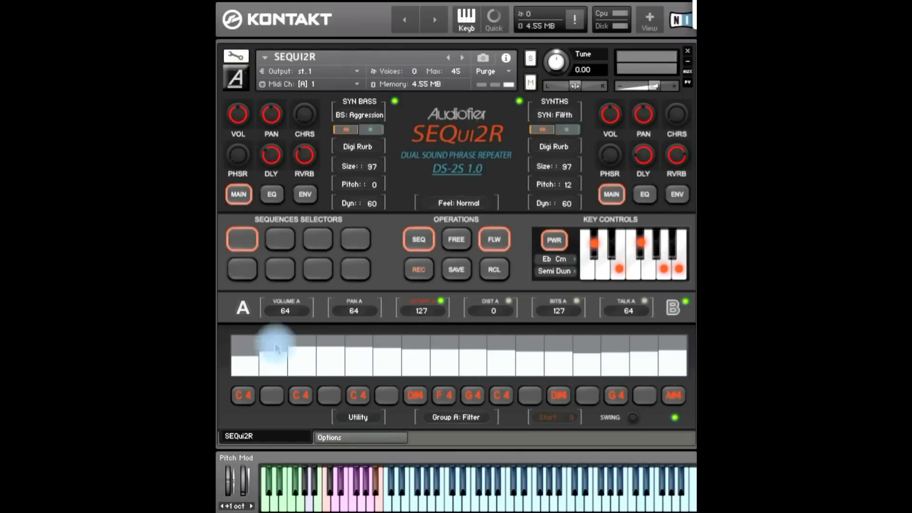
pyautogui.click(452, 270)
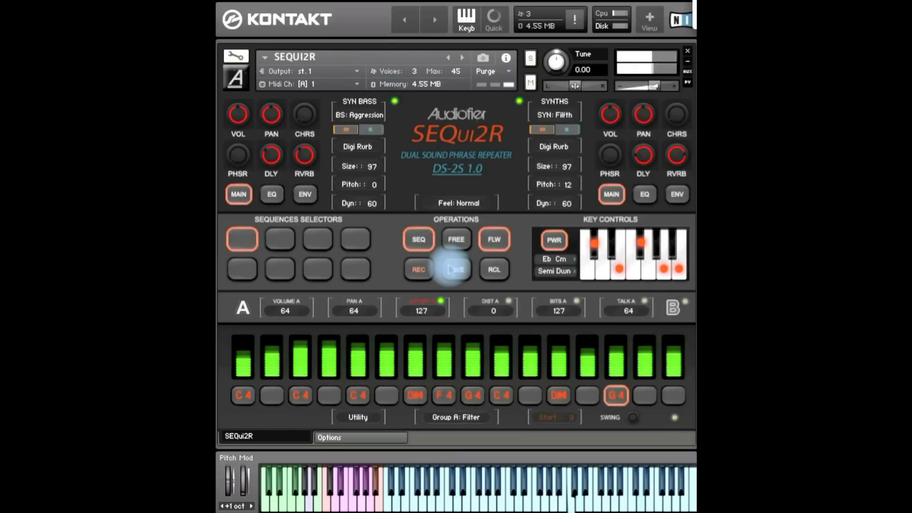
# Check the filter pattern of Group B and return to the Group A filter parameters
pyautogui.click(680, 314)
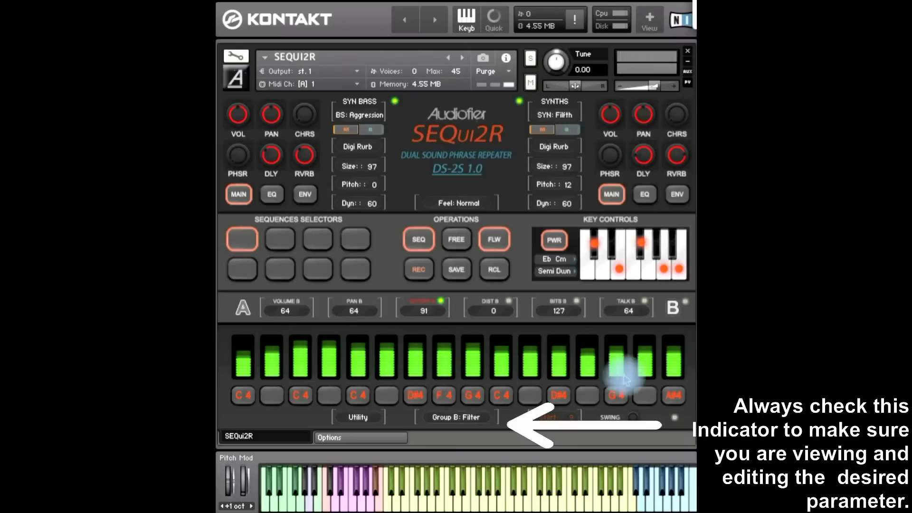
pyautogui.click(246, 308)
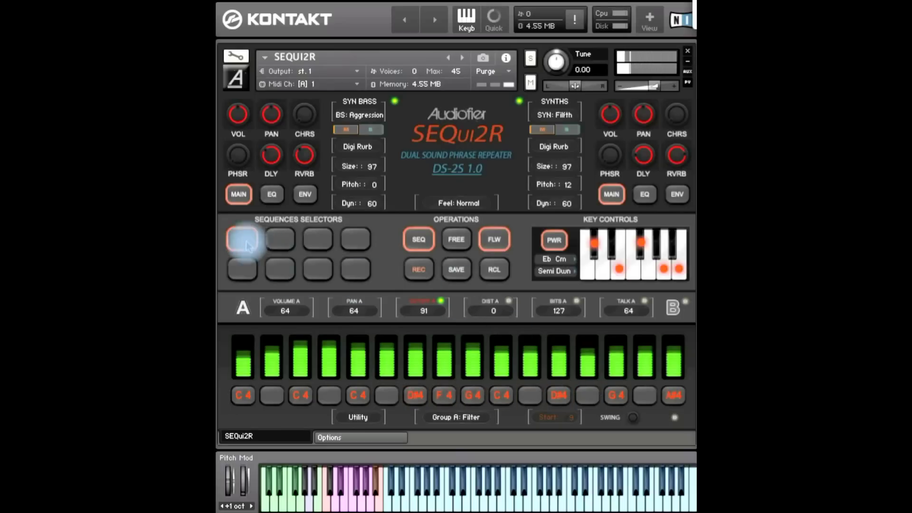
# Select the second sequence and apply the recall operation
pyautogui.click(280, 239)
pyautogui.click(503, 271)
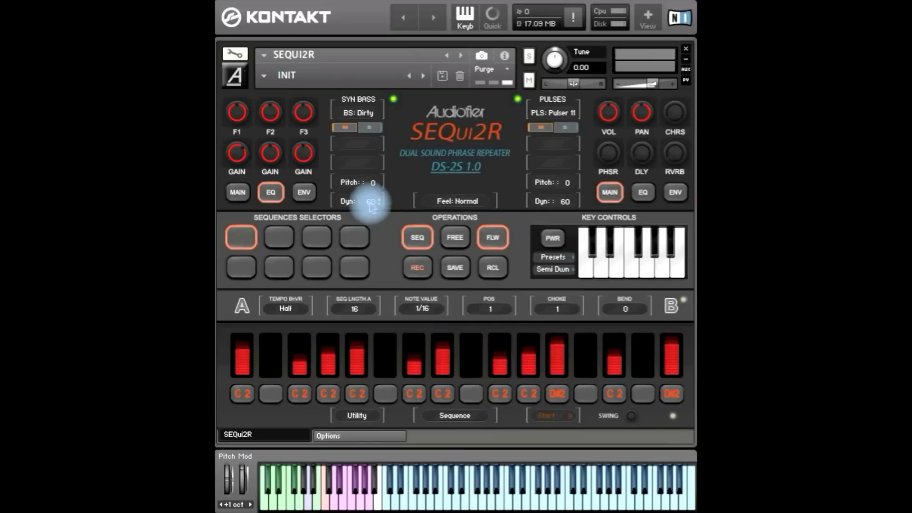
# Set the dynamics to 79 for the Syn Bass sound and 76 for the Pulses sound
pyautogui.moveTo(371, 204); pyautogui.dragTo(378, 166)
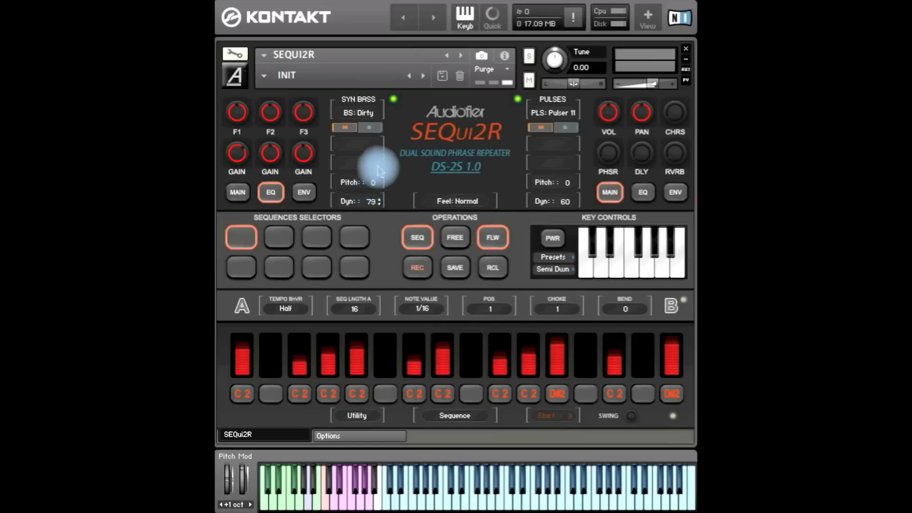
pyautogui.moveTo(560, 204)
pyautogui.mouseDown()
pyautogui.moveTo(572, 175)
pyautogui.moveTo(551, 199)
pyautogui.mouseUp()
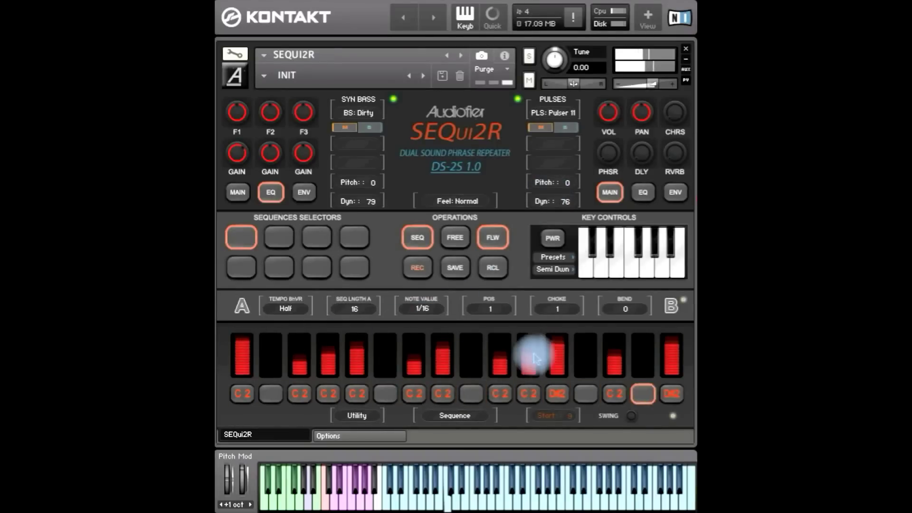
# Raise the level of the first C2 step in the sequence and save the sequence
pyautogui.moveTo(443, 352); pyautogui.dragTo(444, 342)
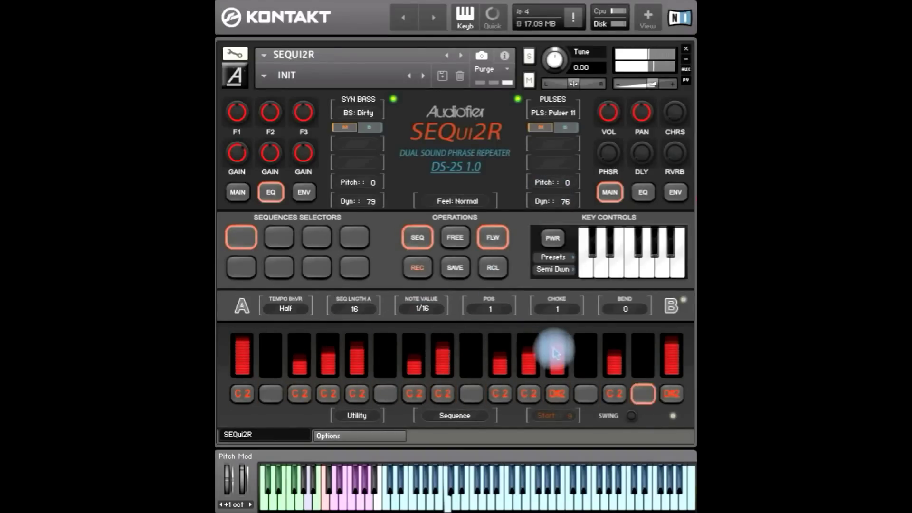
pyautogui.moveTo(251, 358); pyautogui.dragTo(249, 336)
pyautogui.click(454, 269)
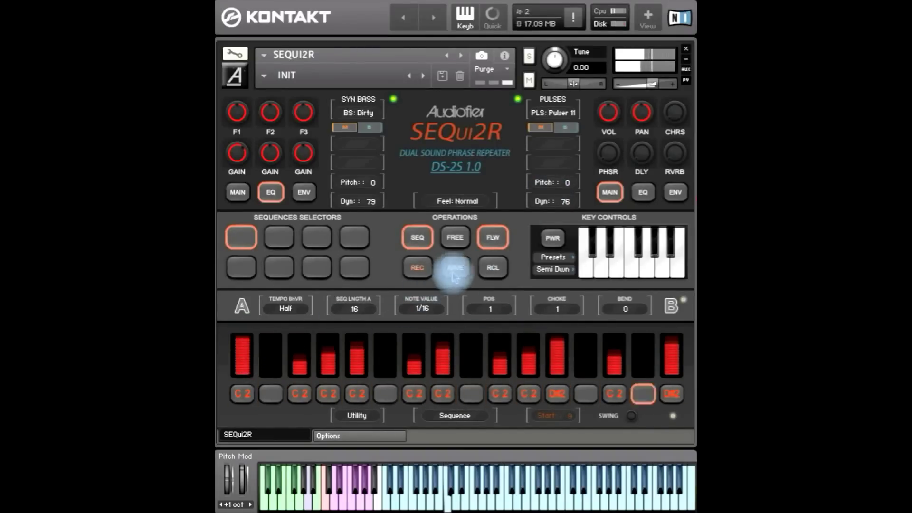
# Add delay to the Syn Bass sound through its main controls and set the delay time to 1/8 D
pyautogui.click(238, 192)
pyautogui.moveTo(269, 154)
pyautogui.mouseDown()
pyautogui.moveTo(271, 133)
pyautogui.moveTo(291, 147)
pyautogui.moveTo(390, 156)
pyautogui.moveTo(377, 167)
pyautogui.moveTo(376, 146)
pyautogui.moveTo(367, 169)
pyautogui.mouseUp()
pyautogui.click(366, 166)
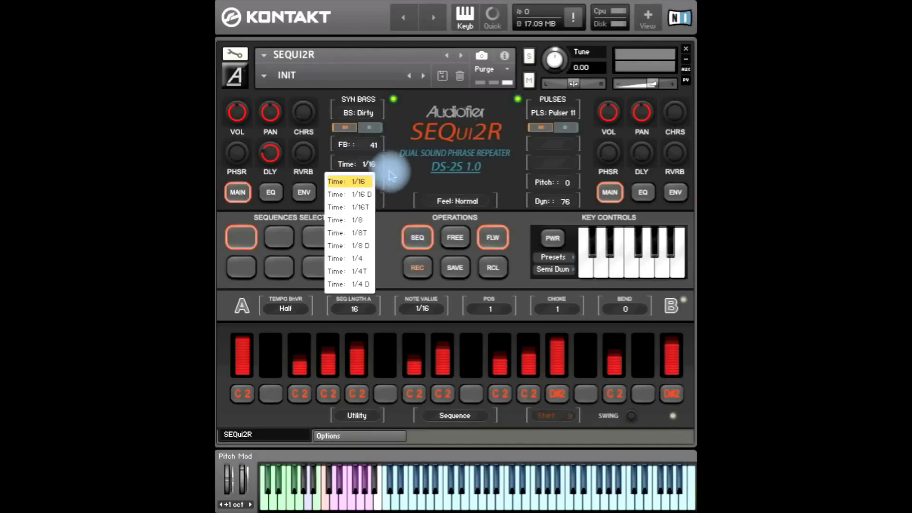
pyautogui.click(355, 243)
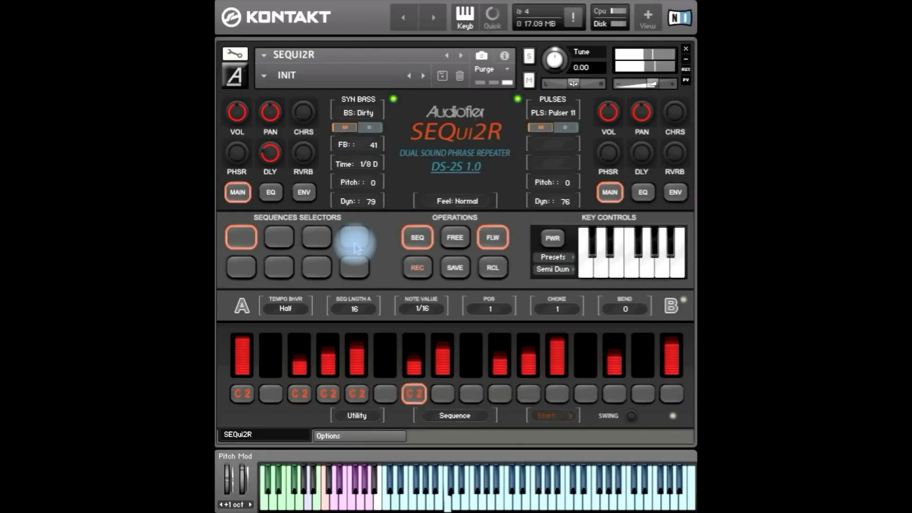
pyautogui.moveTo(268, 172); pyautogui.dragTo(283, 138)
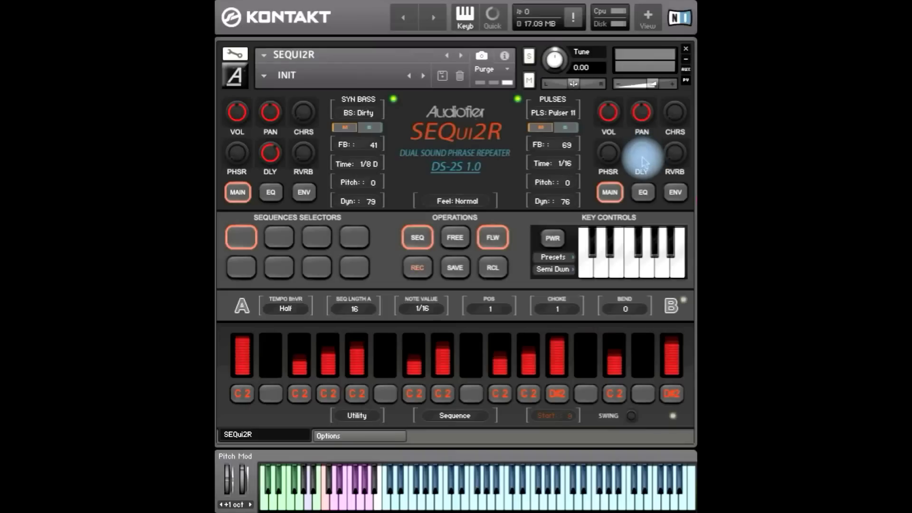
# Add delay with a time of 1/18 D and Digi Rurb reverb to the Pulses sound
pyautogui.moveTo(643, 161); pyautogui.dragTo(643, 150)
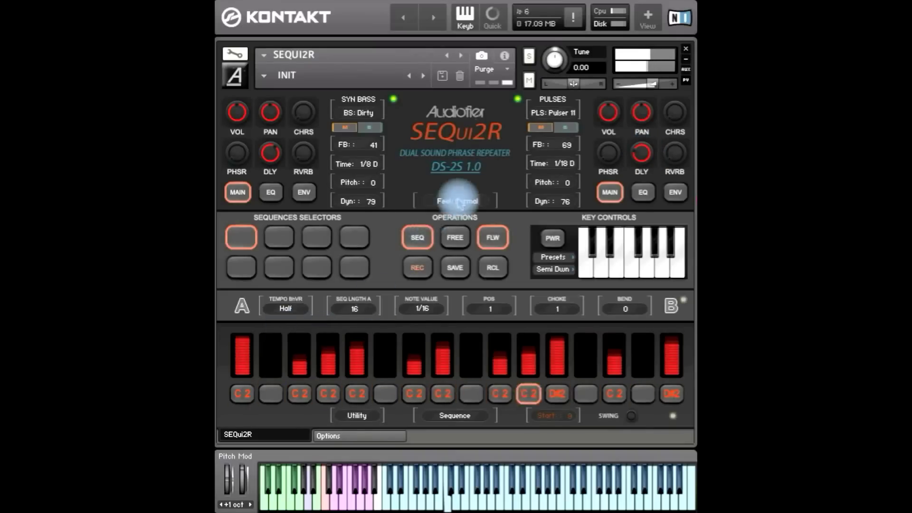
pyautogui.click(304, 153)
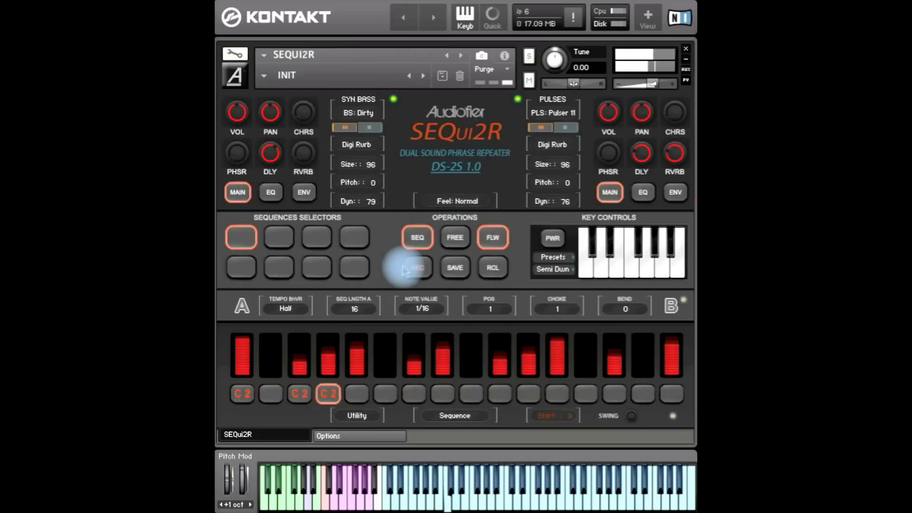
# Save the current sequence into the second slot, change its last step to F2 and save it again
pyautogui.click(285, 238)
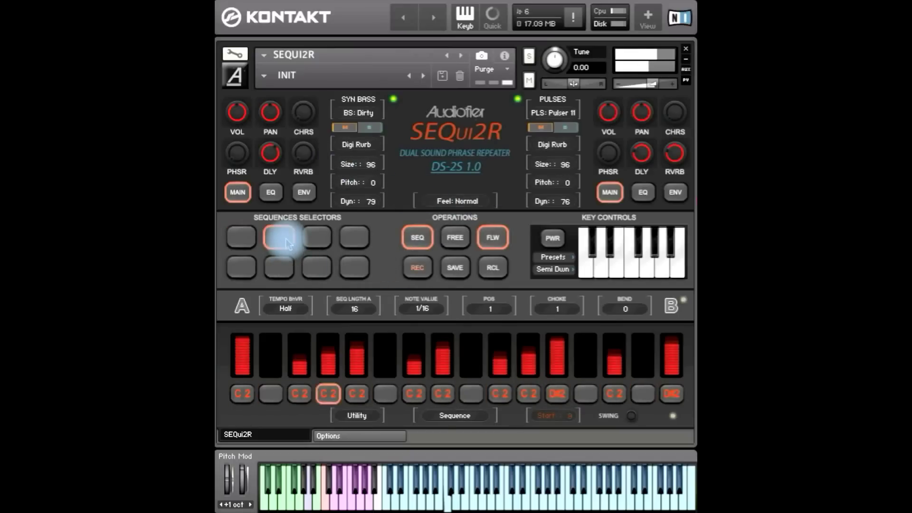
pyautogui.click(455, 269)
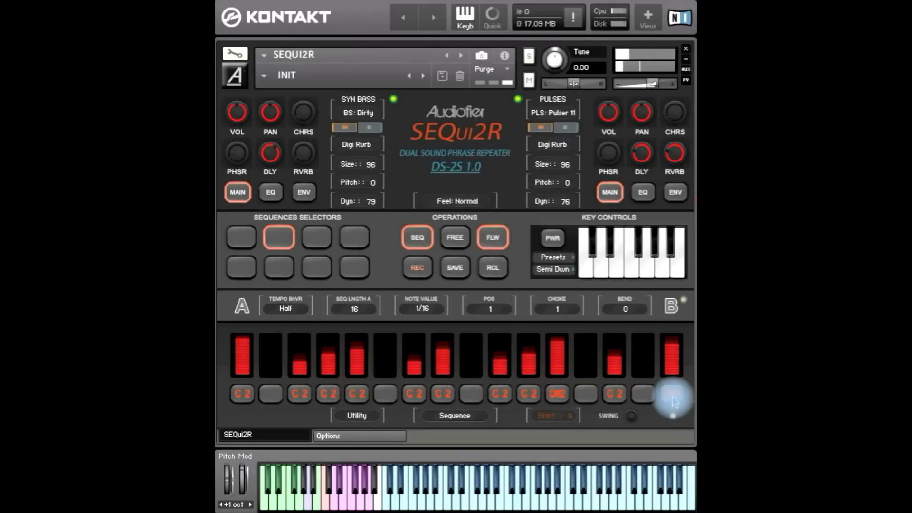
pyautogui.moveTo(671, 400)
pyautogui.mouseDown()
pyautogui.moveTo(672, 377)
pyautogui.moveTo(647, 379)
pyautogui.moveTo(671, 417)
pyautogui.mouseUp()
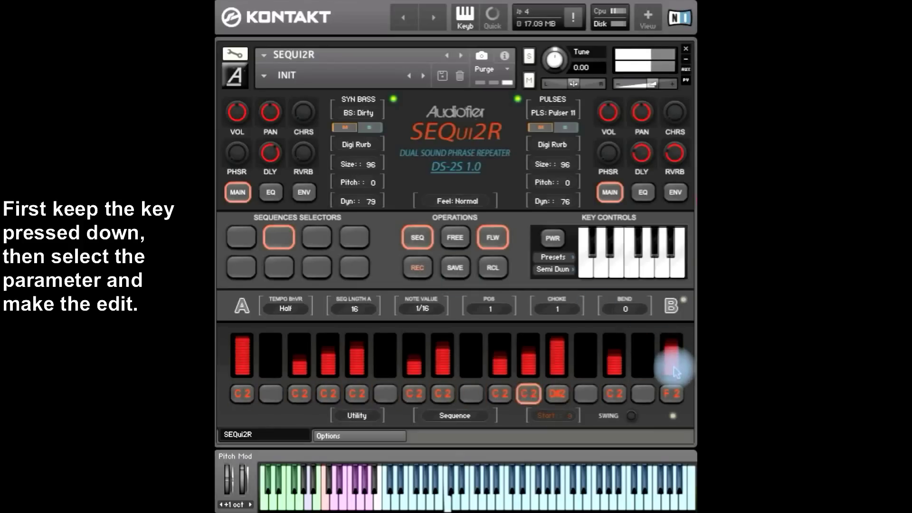
pyautogui.click(455, 268)
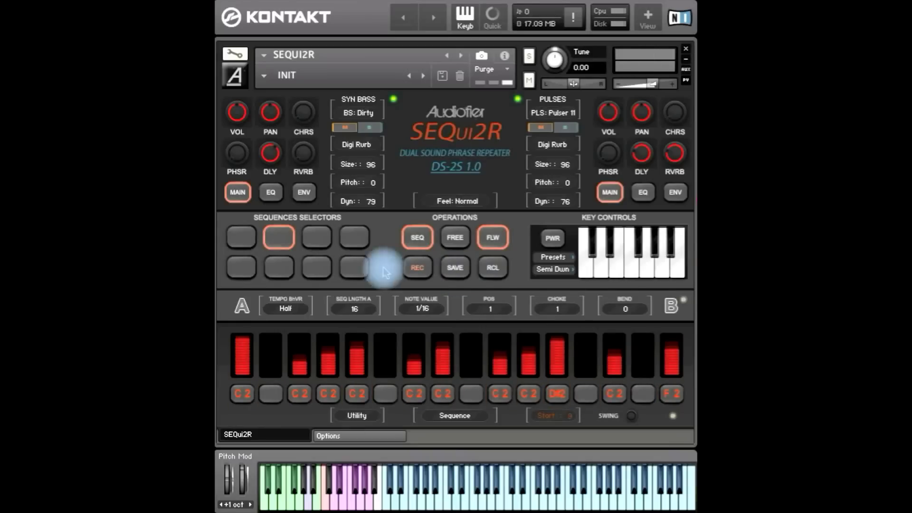
# Select the third sequence slot and set the step position to 14
pyautogui.click(318, 243)
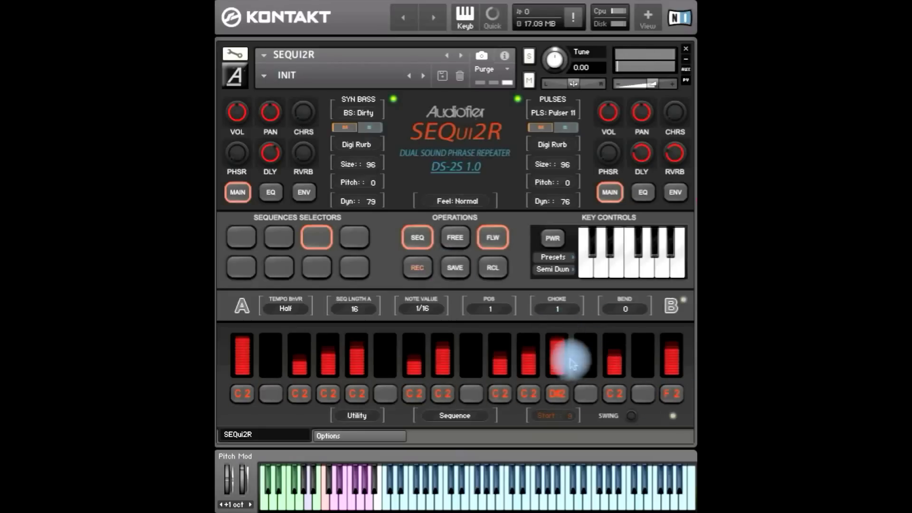
pyautogui.moveTo(491, 312); pyautogui.dragTo(530, 154)
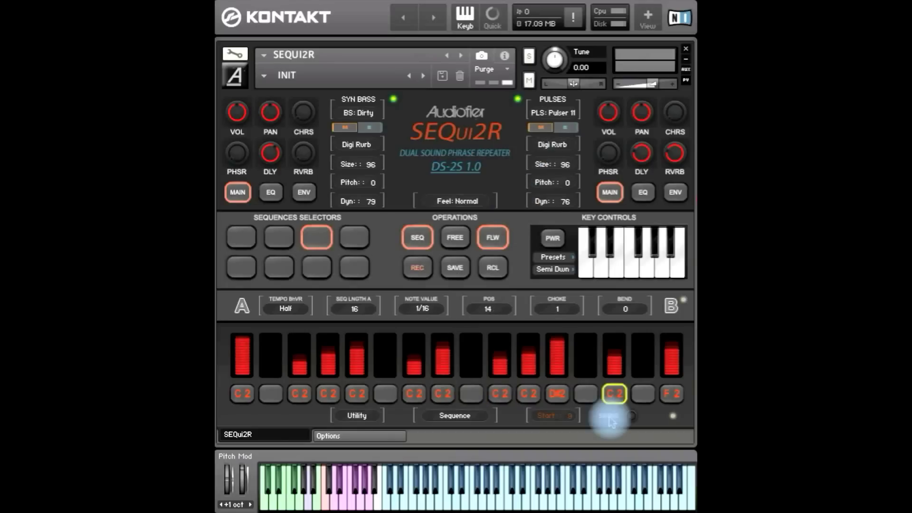
# Clear the note on step 14 of the third sequence
pyautogui.click(617, 400)
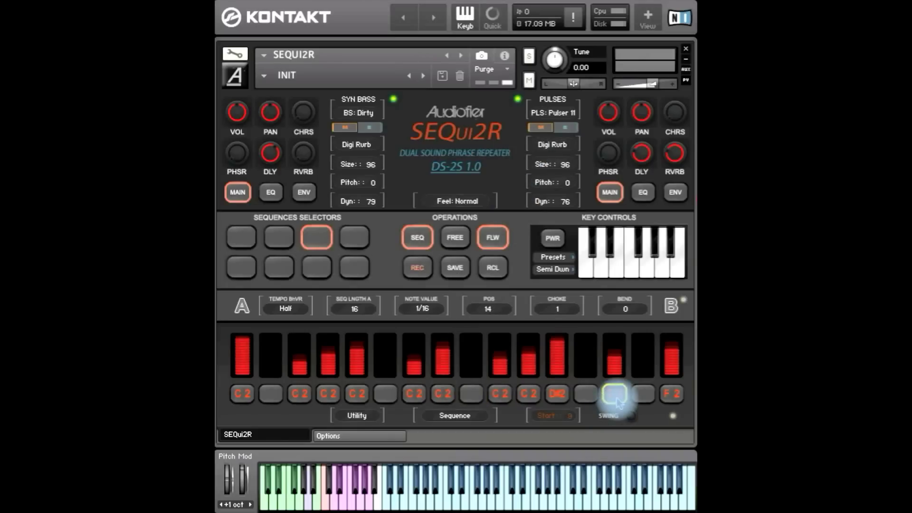
pyautogui.click(422, 278)
pyautogui.click(425, 310)
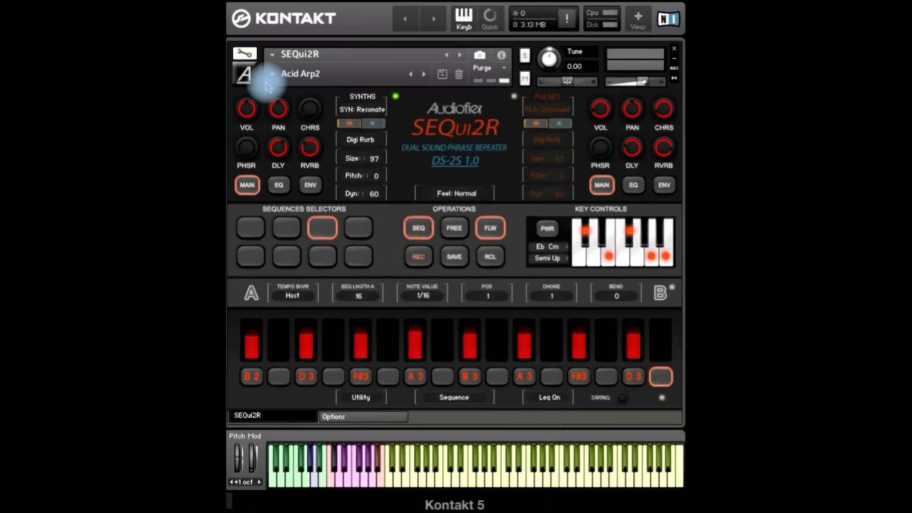
# Load the Acid Arp snapshot from the Electronic category
pyautogui.click(272, 73)
pyautogui.moveTo(282, 126)
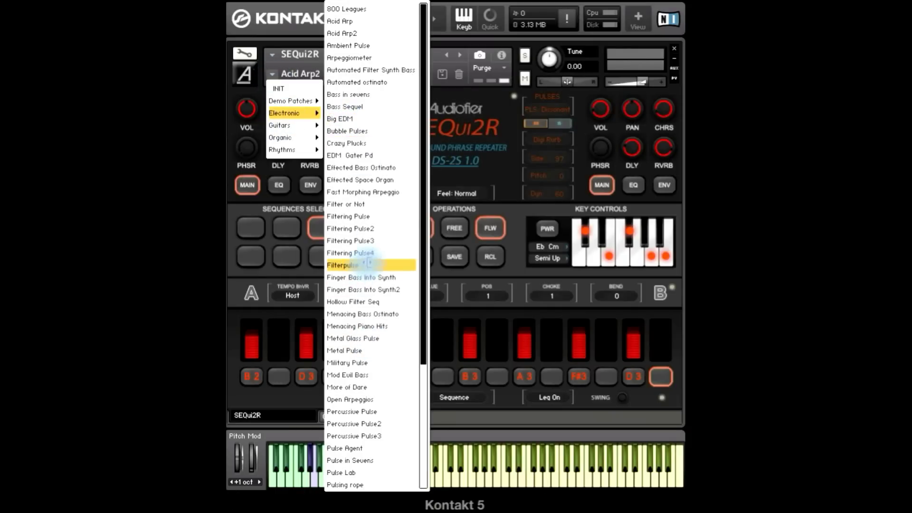
pyautogui.click(370, 22)
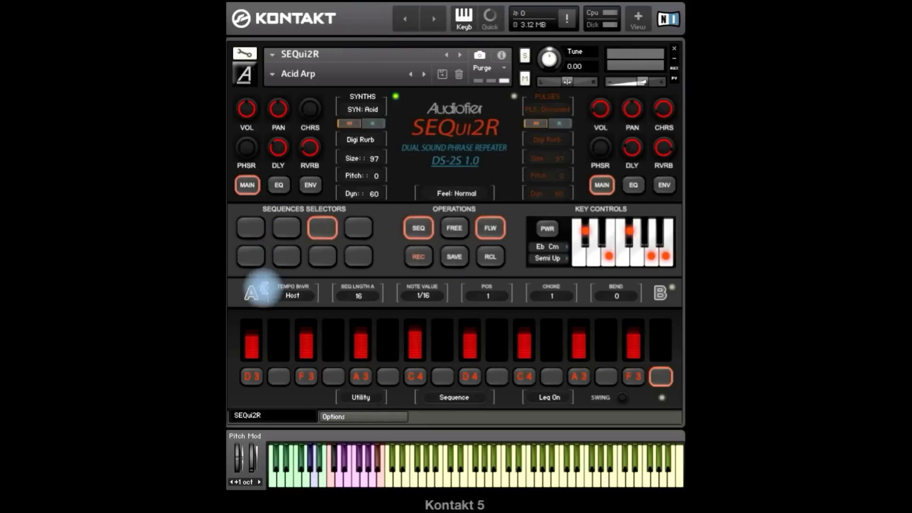
# Turn on free mode, then draw and activate a cutoff modulation curve across all 16 steps of sound A
pyautogui.click(251, 293)
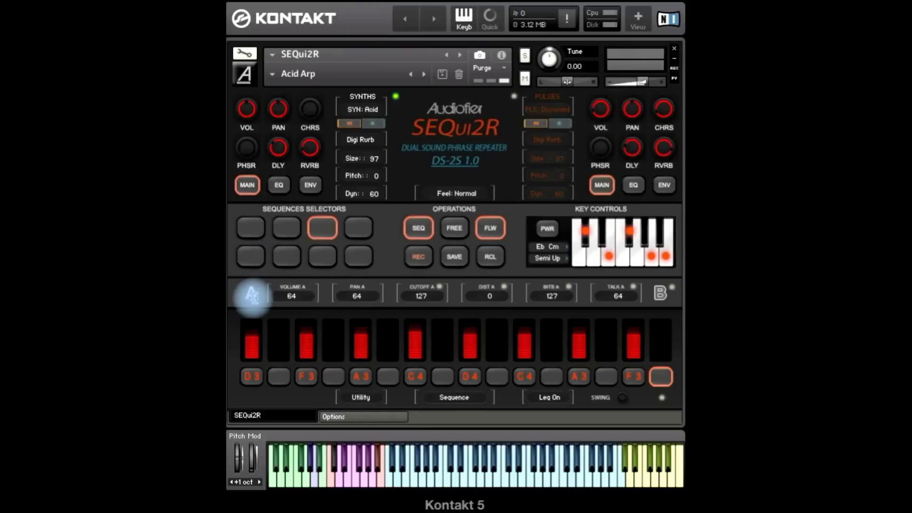
pyautogui.click(418, 283)
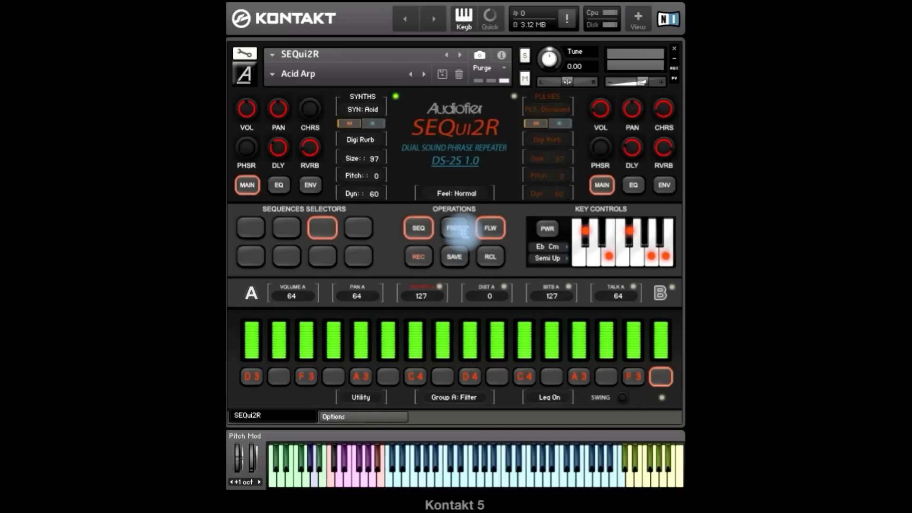
pyautogui.click(663, 401)
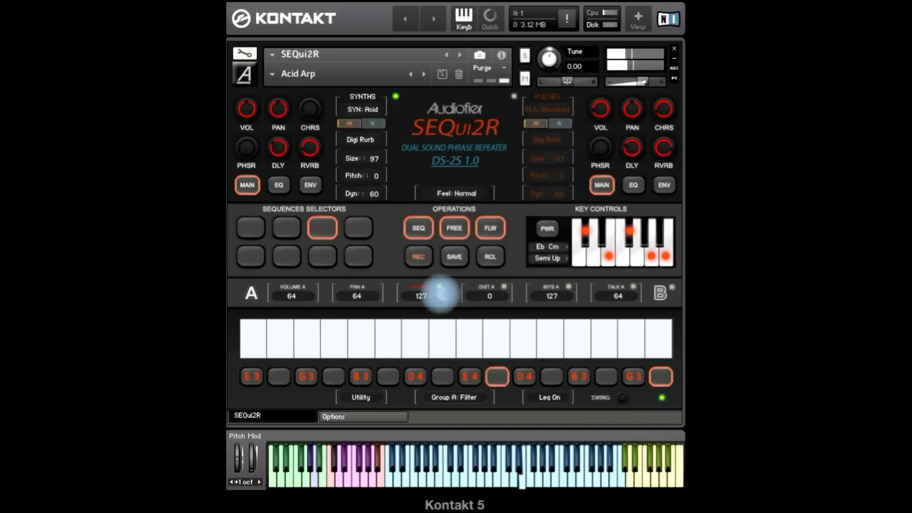
pyautogui.moveTo(253, 335)
pyautogui.mouseDown()
pyautogui.moveTo(618, 339)
pyautogui.moveTo(667, 328)
pyautogui.mouseUp()
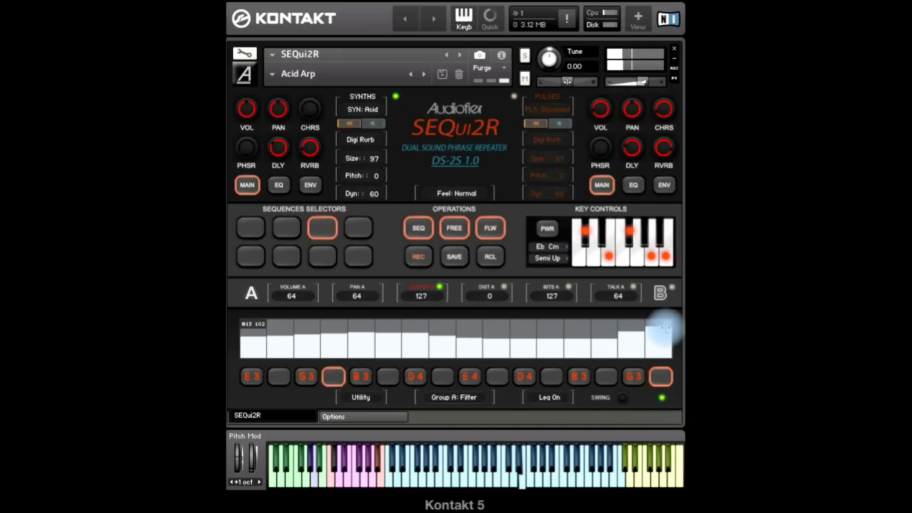
pyautogui.moveTo(667, 328)
pyautogui.mouseDown()
pyautogui.moveTo(570, 336)
pyautogui.moveTo(233, 331)
pyautogui.moveTo(659, 324)
pyautogui.mouseUp()
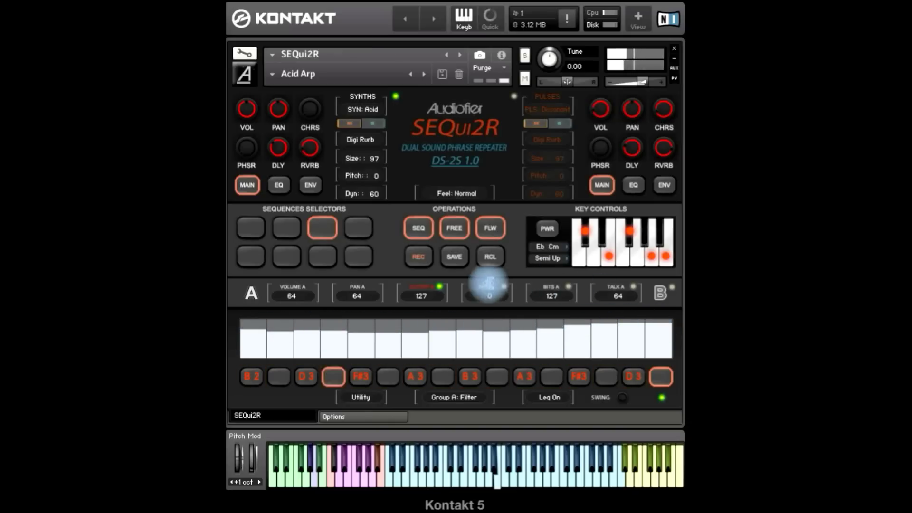
# Draw and activate a Talk modulation curve for sound A, and touch up its cutoff curve
pyautogui.click(610, 286)
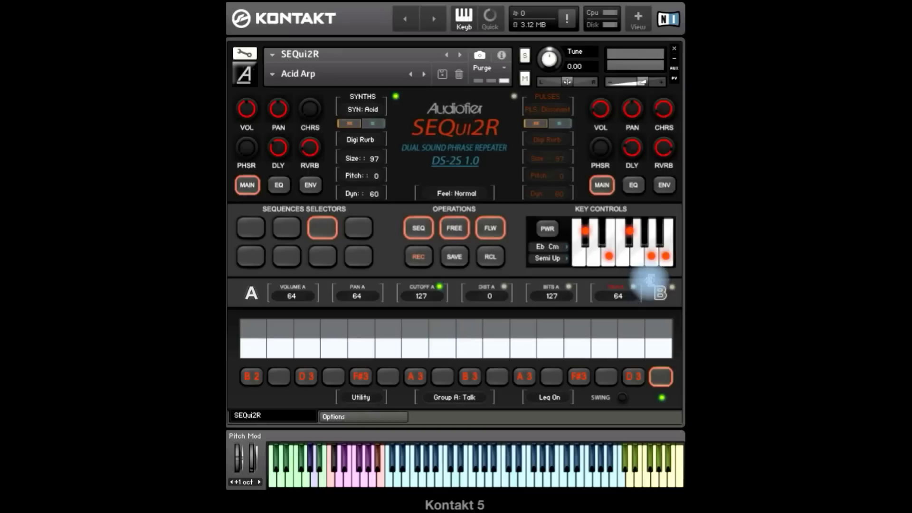
pyautogui.moveTo(265, 342)
pyautogui.mouseDown()
pyautogui.moveTo(381, 326)
pyautogui.moveTo(656, 319)
pyautogui.moveTo(666, 332)
pyautogui.moveTo(476, 328)
pyautogui.mouseUp()
pyautogui.click(421, 291)
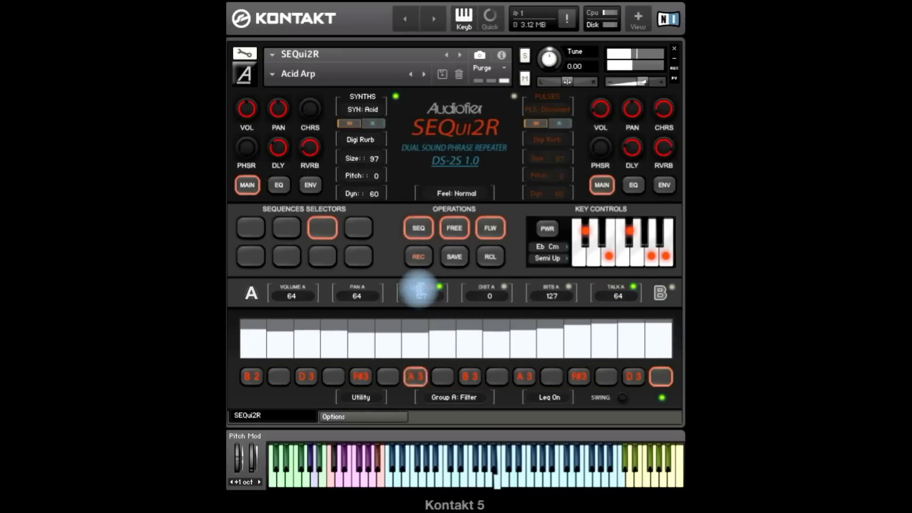
pyautogui.moveTo(281, 336)
pyautogui.mouseDown()
pyautogui.moveTo(458, 338)
pyautogui.moveTo(497, 316)
pyautogui.moveTo(430, 333)
pyautogui.moveTo(328, 322)
pyautogui.mouseUp()
pyautogui.click(618, 295)
pyautogui.moveTo(411, 327)
pyautogui.mouseDown()
pyautogui.moveTo(656, 340)
pyautogui.moveTo(432, 341)
pyautogui.mouseUp()
# Draw a continuous velocity curve across all 16 steps of the main sequence
pyautogui.click(251, 294)
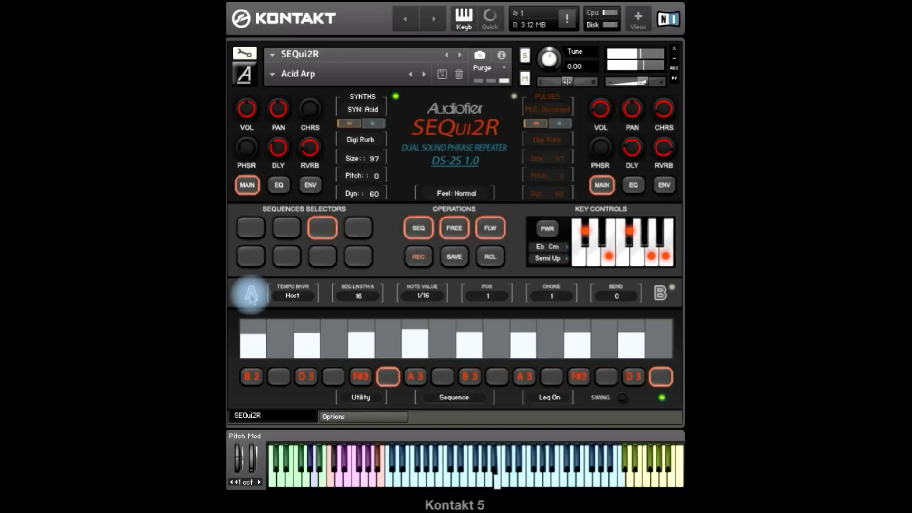
pyautogui.click(660, 400)
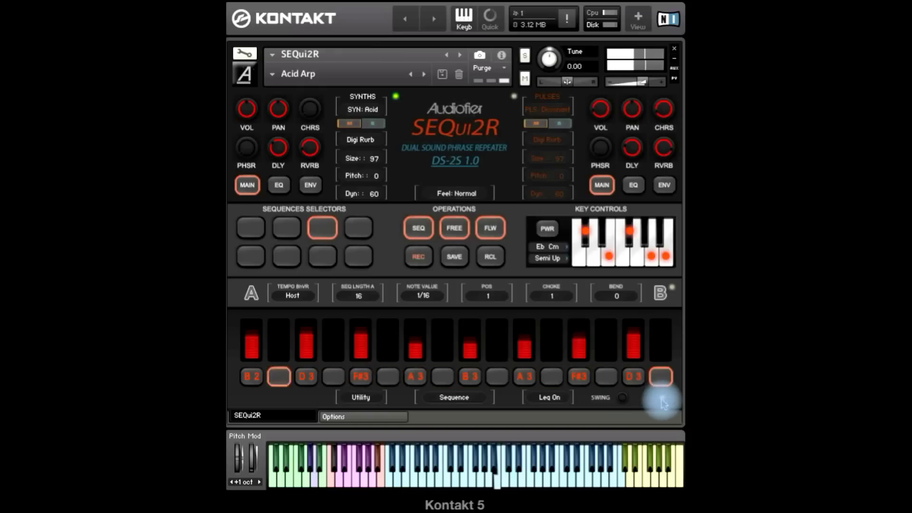
pyautogui.click(661, 397)
pyautogui.moveTo(260, 340)
pyautogui.mouseDown()
pyautogui.moveTo(666, 338)
pyautogui.moveTo(413, 332)
pyautogui.moveTo(259, 340)
pyautogui.moveTo(441, 350)
pyautogui.moveTo(657, 336)
pyautogui.mouseUp()
# Draw a pan modulation curve for sound A that rises over the early steps, dips near step 13 and rises again
pyautogui.click(252, 295)
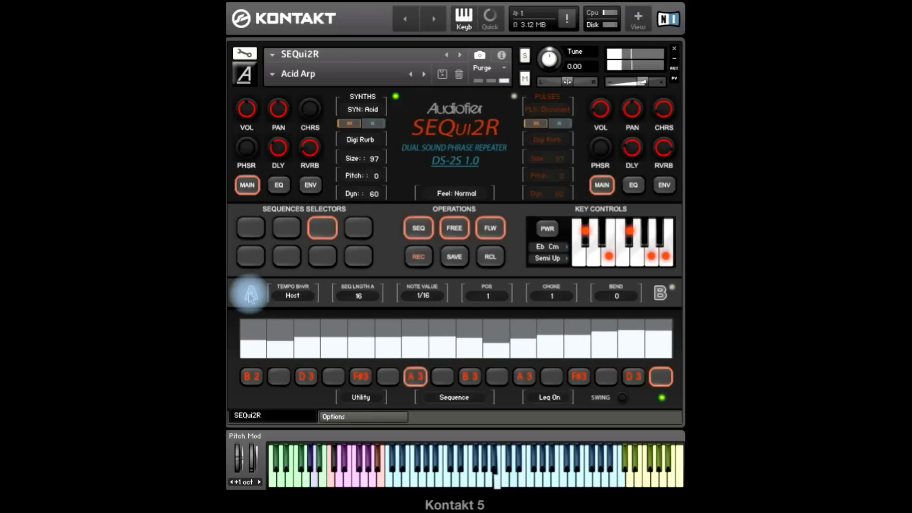
pyautogui.click(357, 290)
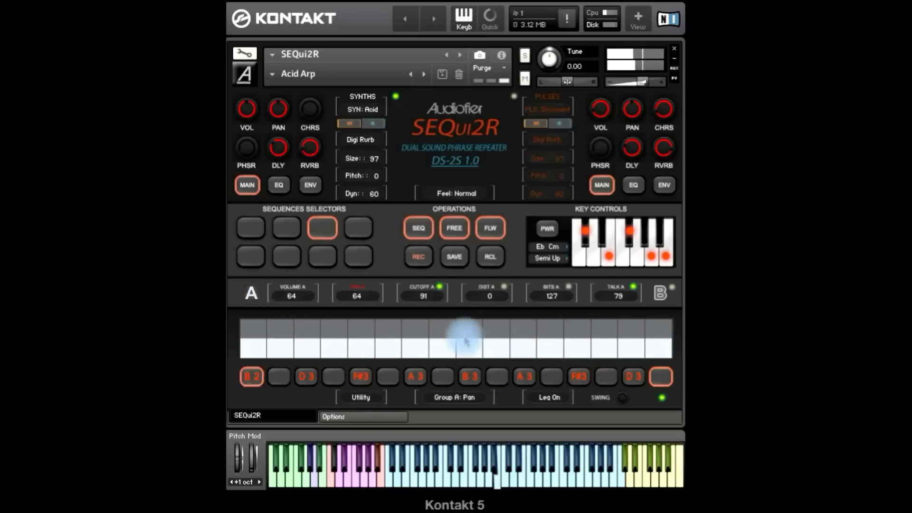
pyautogui.moveTo(253, 342)
pyautogui.mouseDown()
pyautogui.moveTo(437, 321)
pyautogui.moveTo(513, 346)
pyautogui.moveTo(605, 350)
pyautogui.moveTo(667, 345)
pyautogui.moveTo(665, 335)
pyautogui.mouseUp()
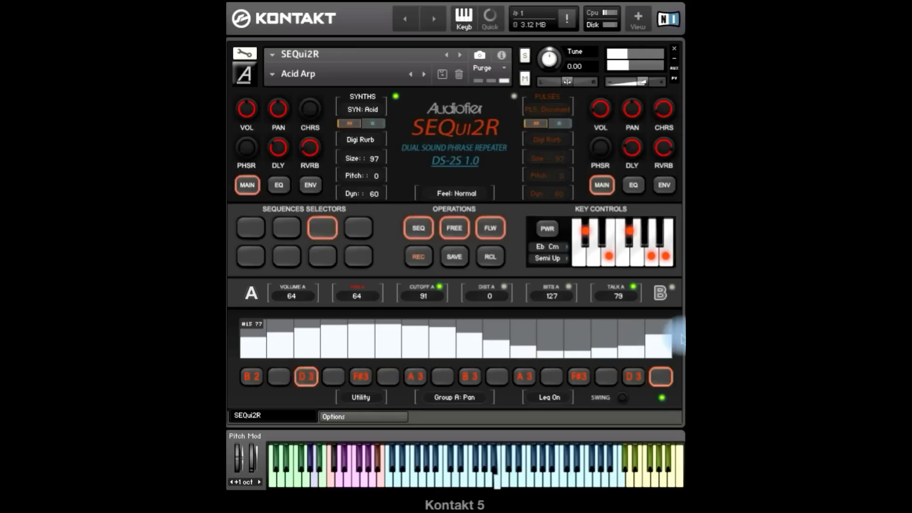
pyautogui.moveTo(391, 328)
pyautogui.mouseDown()
pyautogui.moveTo(312, 325)
pyautogui.moveTo(665, 335)
pyautogui.mouseUp()
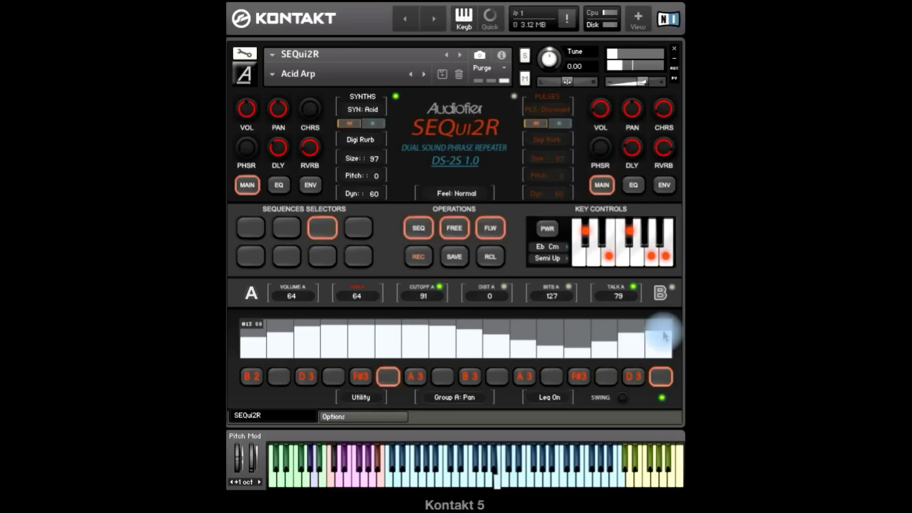
# Turn off free mode and return to the main sequence with its steps shown as bars
pyautogui.click(458, 258)
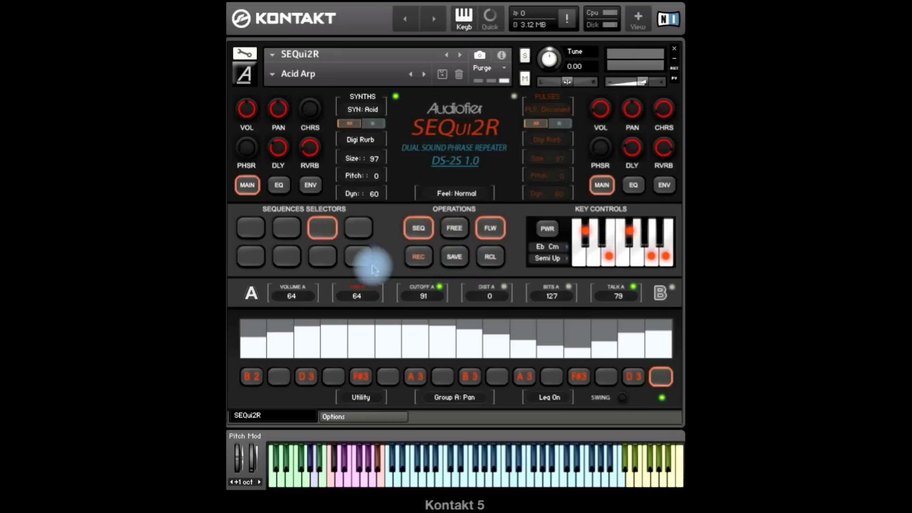
pyautogui.click(662, 397)
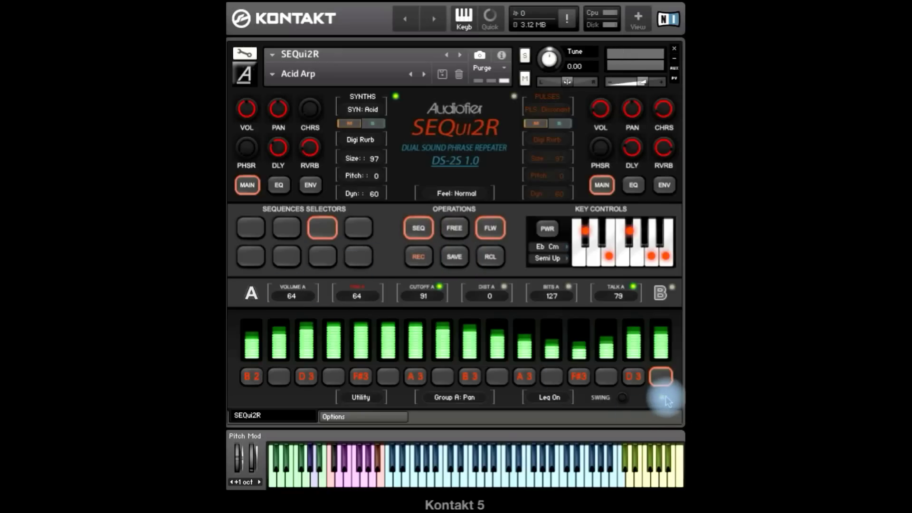
pyautogui.click(250, 295)
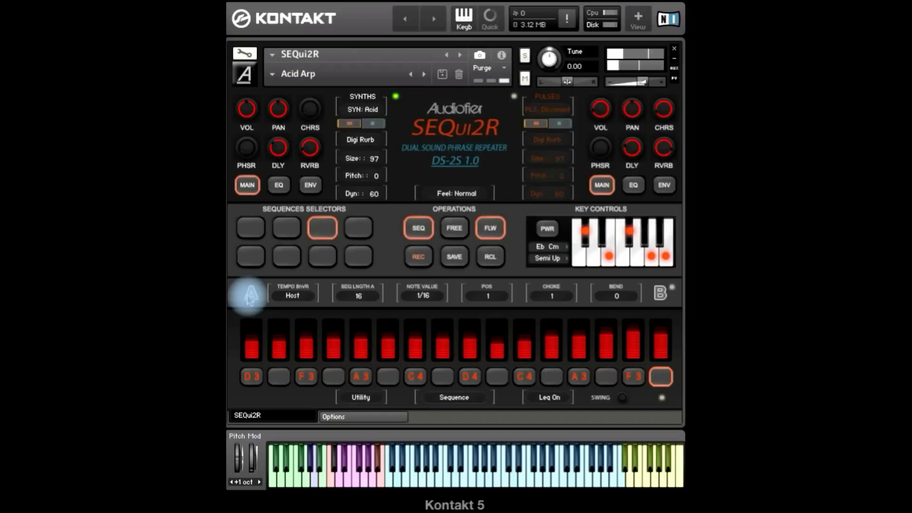
# Load pattern 3 from the pattern browser as sound A's cutoff modulation and save it
pyautogui.click(247, 295)
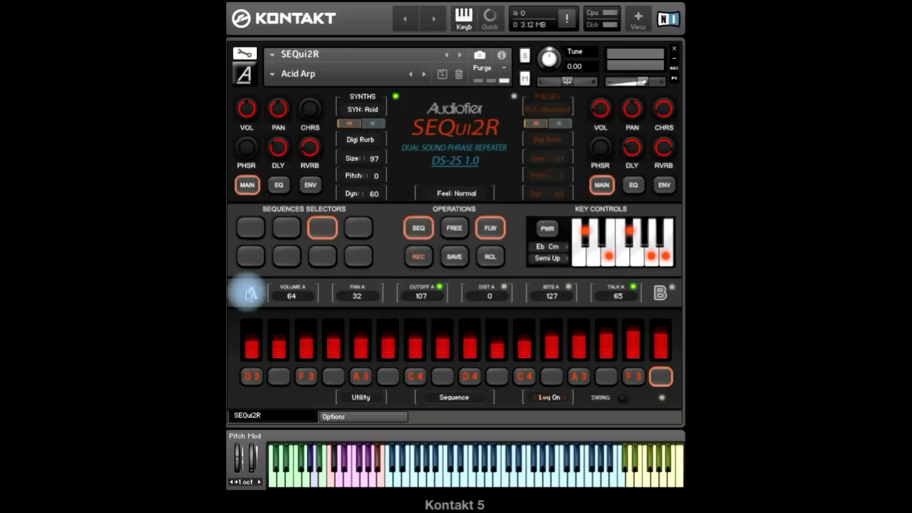
pyautogui.click(409, 288)
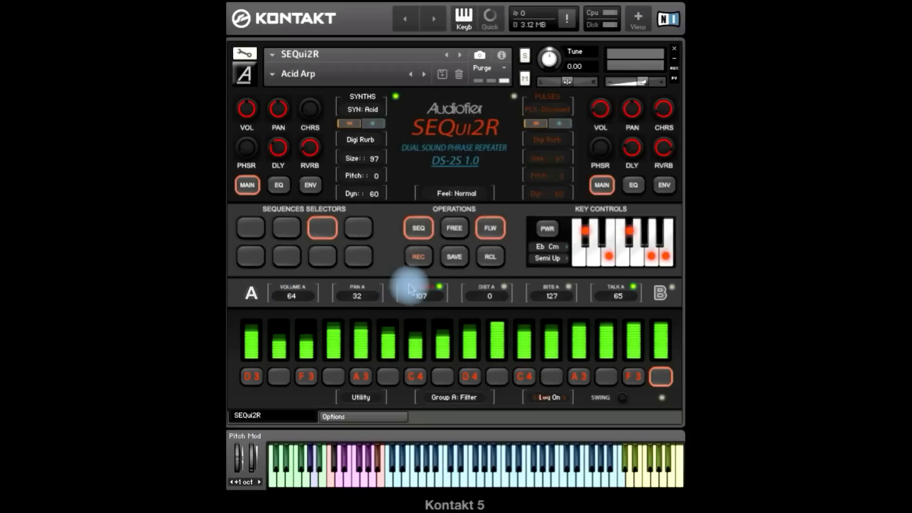
pyautogui.click(349, 416)
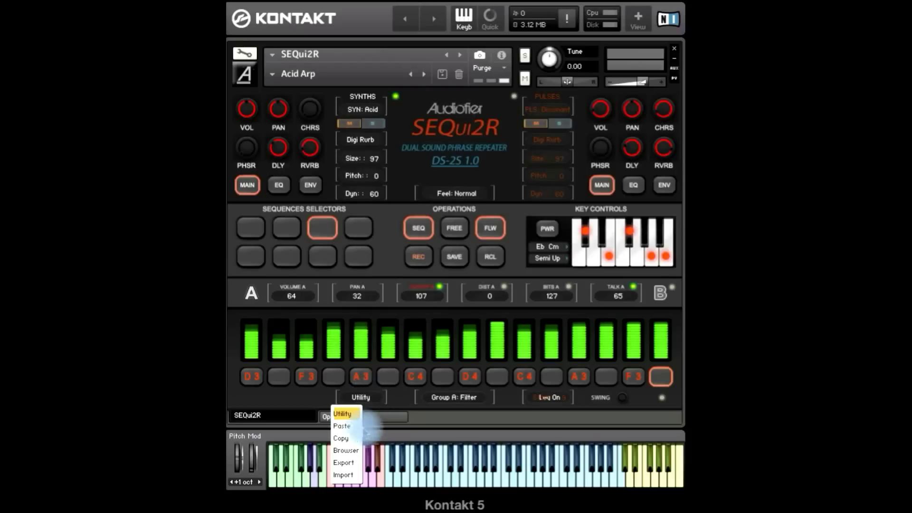
pyautogui.click(354, 453)
pyautogui.moveTo(286, 400); pyautogui.dragTo(288, 400)
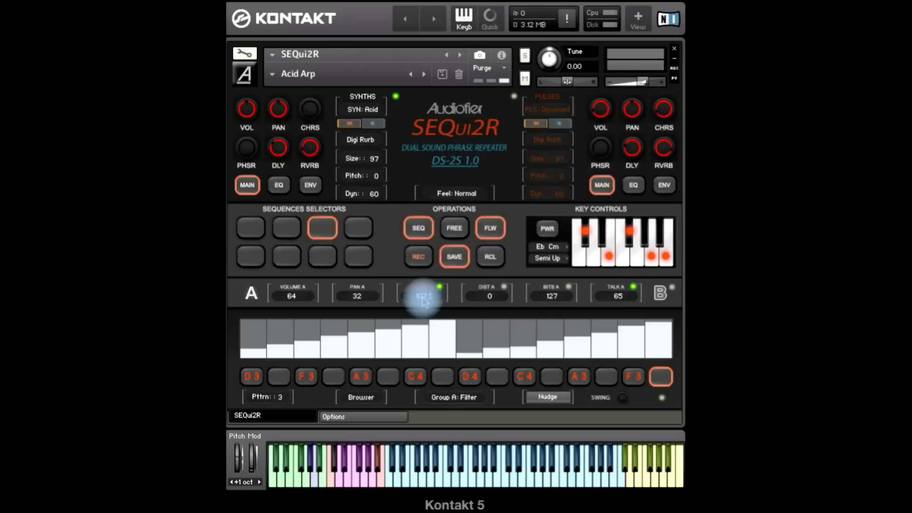
pyautogui.click(455, 257)
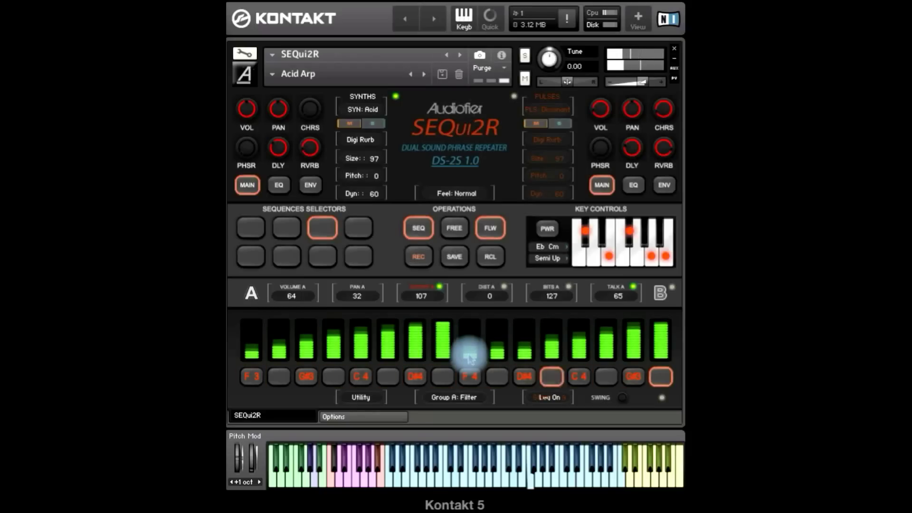
# Copy sound A's cutoff modulation pattern and paste it into its pan modulation
pyautogui.click(658, 291)
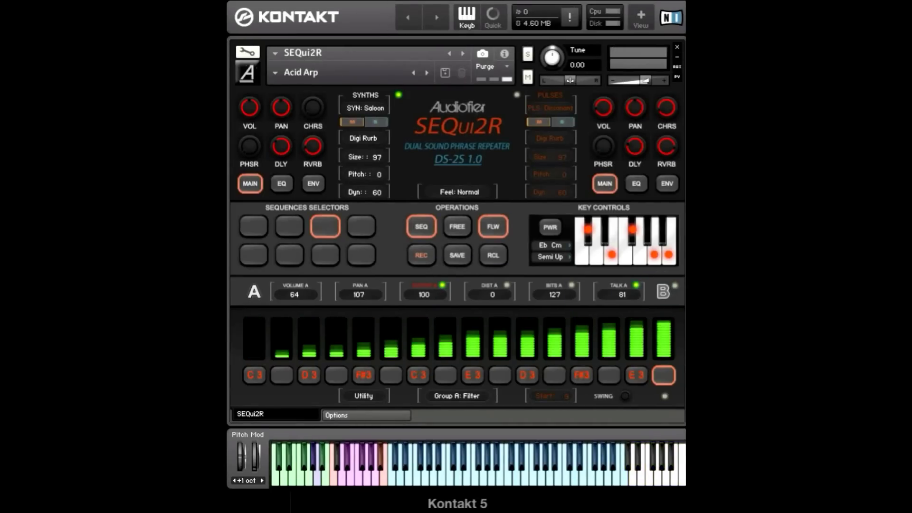
pyautogui.moveTo(390, 345)
pyautogui.mouseDown()
pyautogui.moveTo(409, 349)
pyautogui.moveTo(346, 383)
pyautogui.moveTo(540, 326)
pyautogui.moveTo(646, 335)
pyautogui.moveTo(444, 343)
pyautogui.moveTo(422, 373)
pyautogui.moveTo(373, 404)
pyautogui.mouseUp()
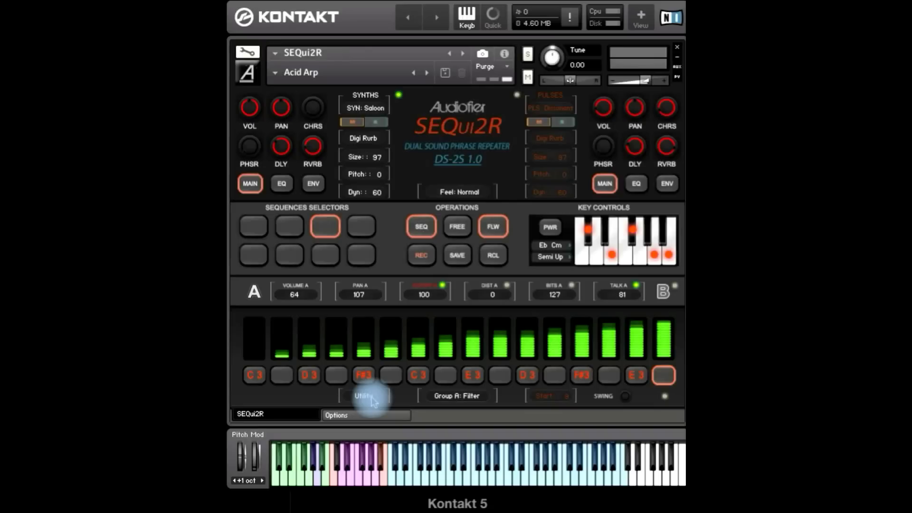
pyautogui.click(373, 402)
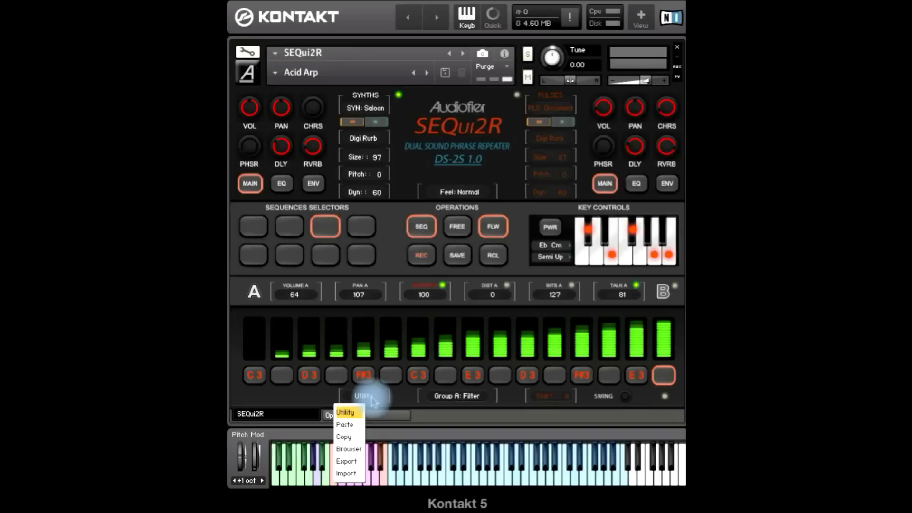
pyautogui.click(354, 438)
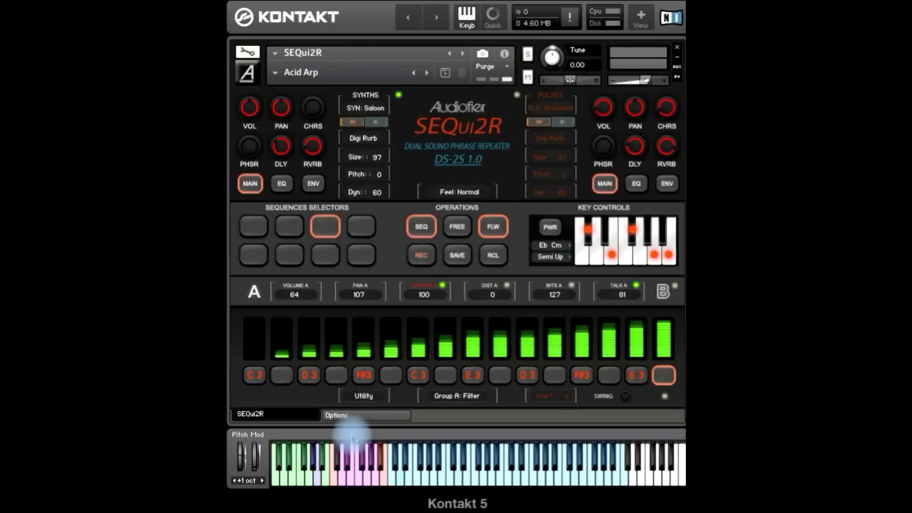
pyautogui.click(360, 288)
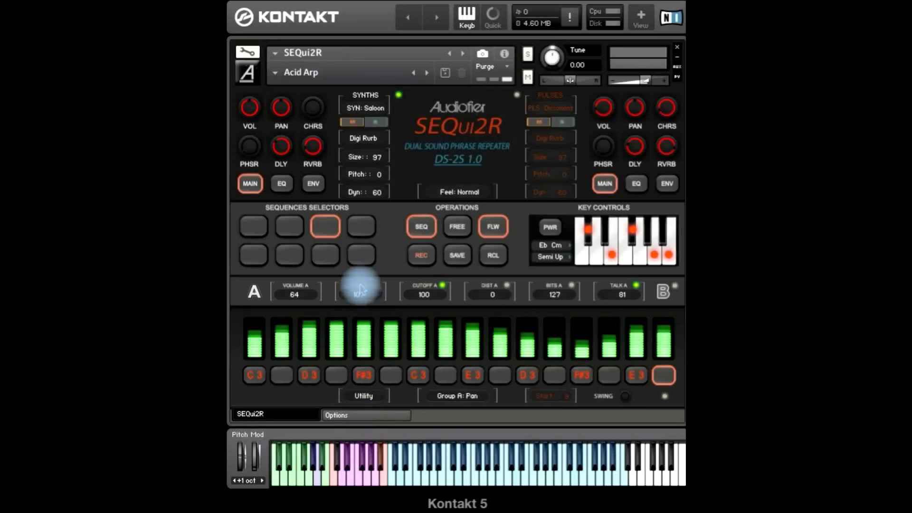
pyautogui.click(365, 395)
pyautogui.click(352, 426)
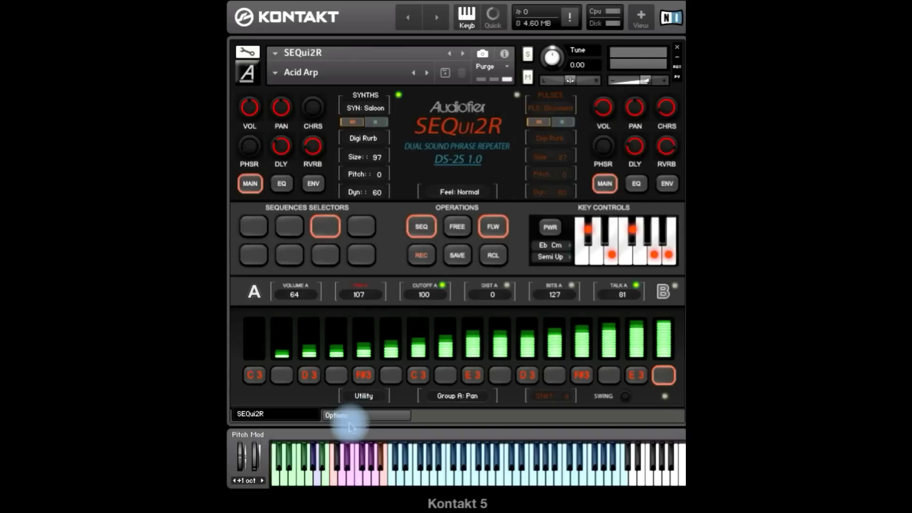
# Clear sound A's cutoff modulation, set all 16 steps to half height and switch to the freehand drawing view
pyautogui.click(457, 257)
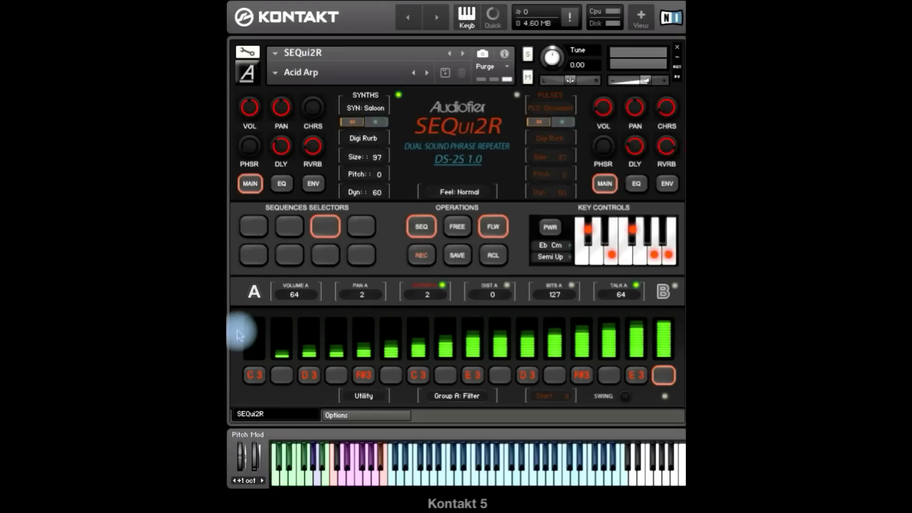
pyautogui.click(253, 343)
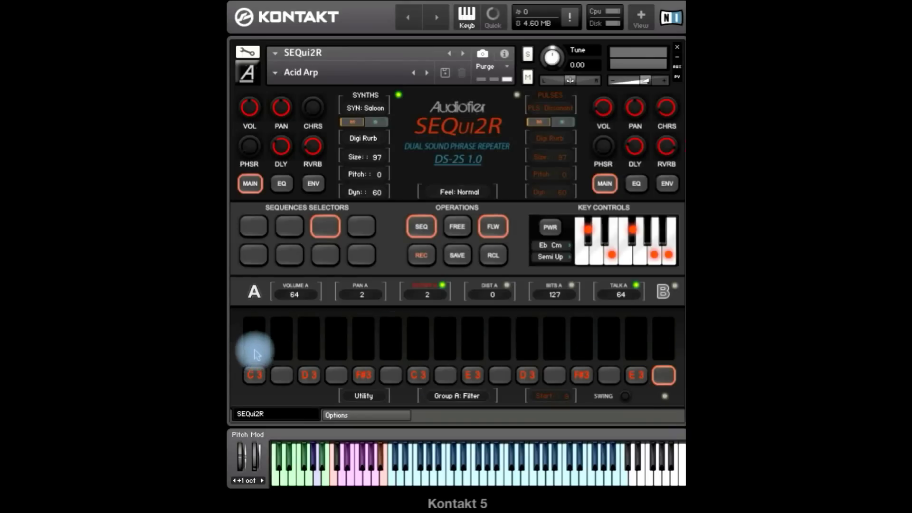
pyautogui.click(253, 339)
pyautogui.click(255, 230)
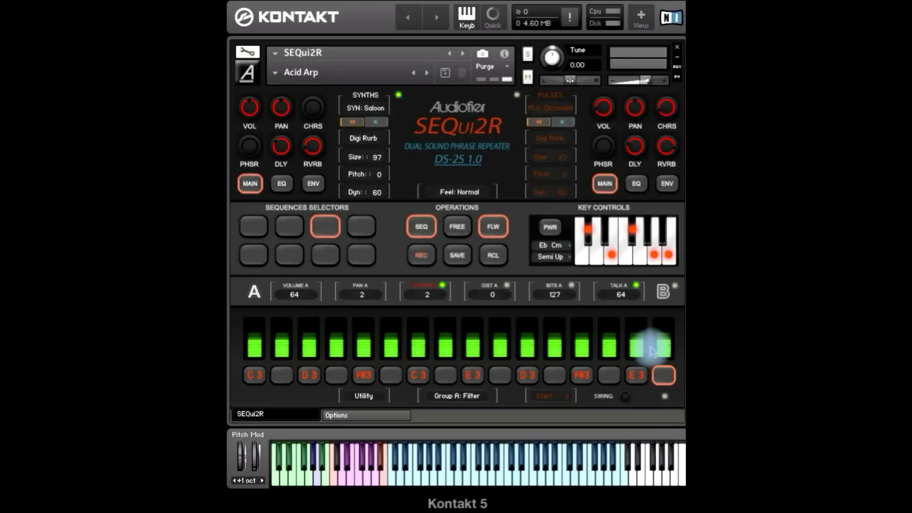
pyautogui.click(665, 397)
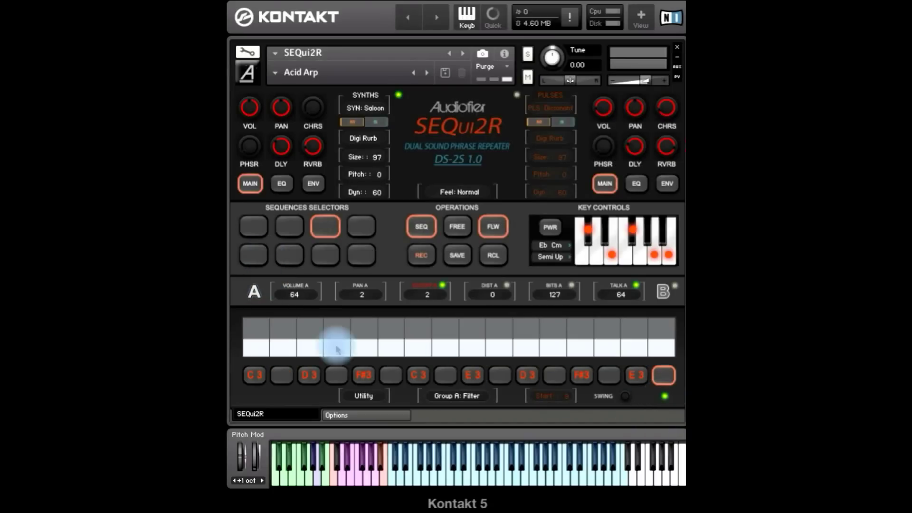
# Draw sound A's cutoff modulation freehand, starting at the first step
pyautogui.moveTo(261, 345)
pyautogui.mouseDown()
pyautogui.moveTo(254, 317)
pyautogui.moveTo(259, 340)
pyautogui.moveTo(373, 342)
pyautogui.moveTo(372, 321)
pyautogui.moveTo(487, 327)
pyautogui.moveTo(534, 342)
pyautogui.moveTo(350, 350)
pyautogui.moveTo(261, 339)
pyautogui.mouseUp()
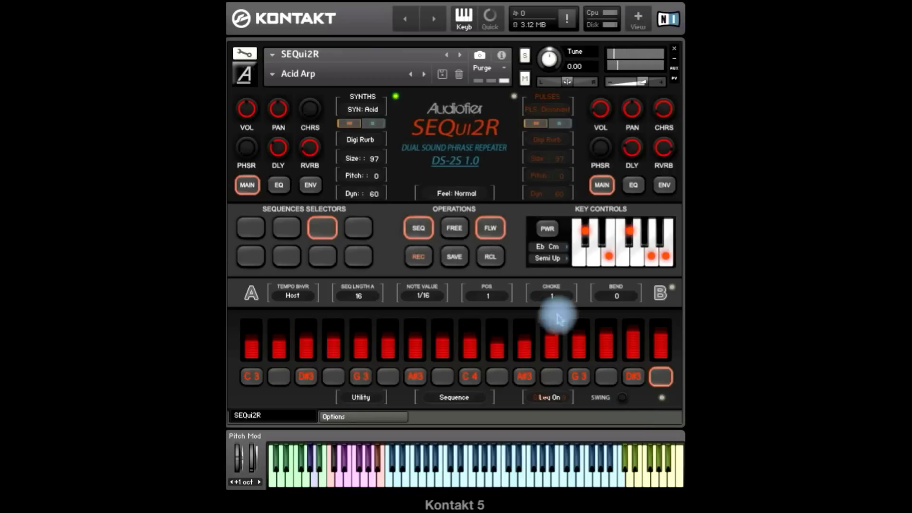
# Turn on free mode, record C3, D3, E3, F3, G3, F3, E3, D3 on the odd-numbered steps and save the sequence
pyautogui.click(459, 231)
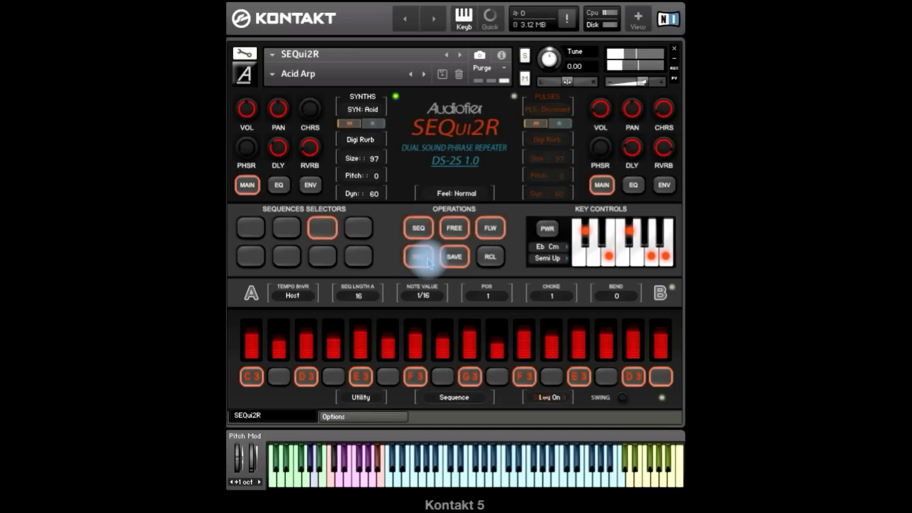
pyautogui.click(454, 257)
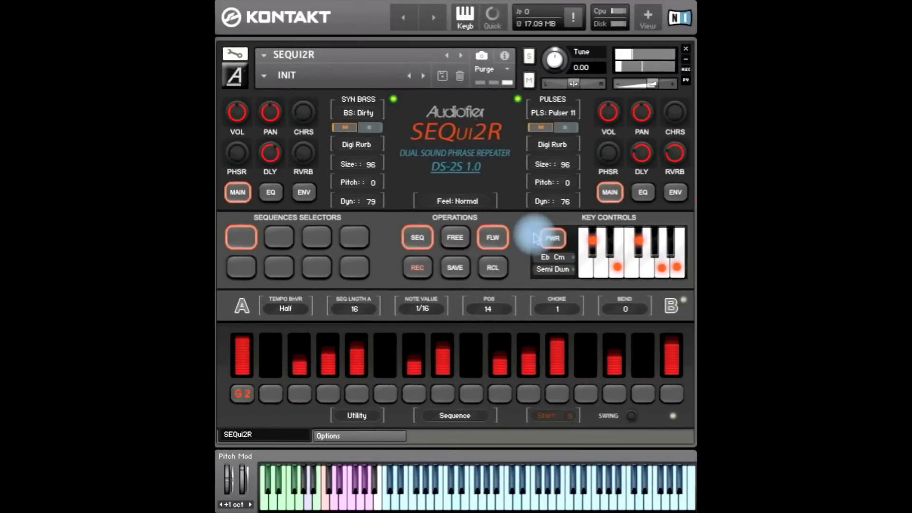
# Raise sound A's filter resonance and open the Filter B behaviour setting in the global options
pyautogui.click(305, 193)
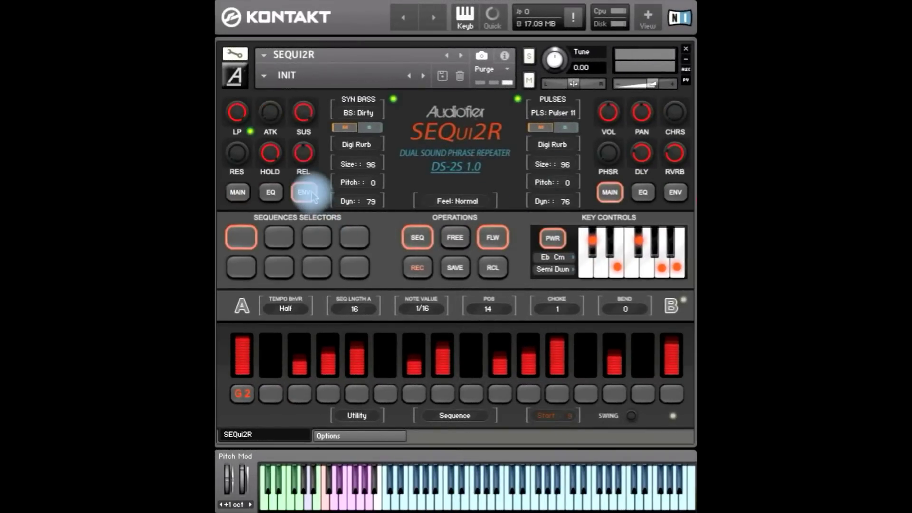
pyautogui.moveTo(234, 158); pyautogui.dragTo(244, 119)
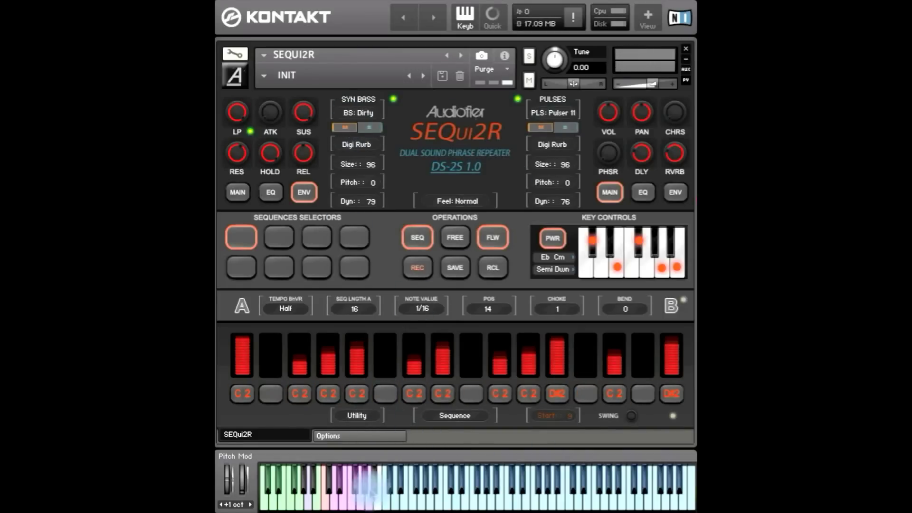
pyautogui.click(361, 437)
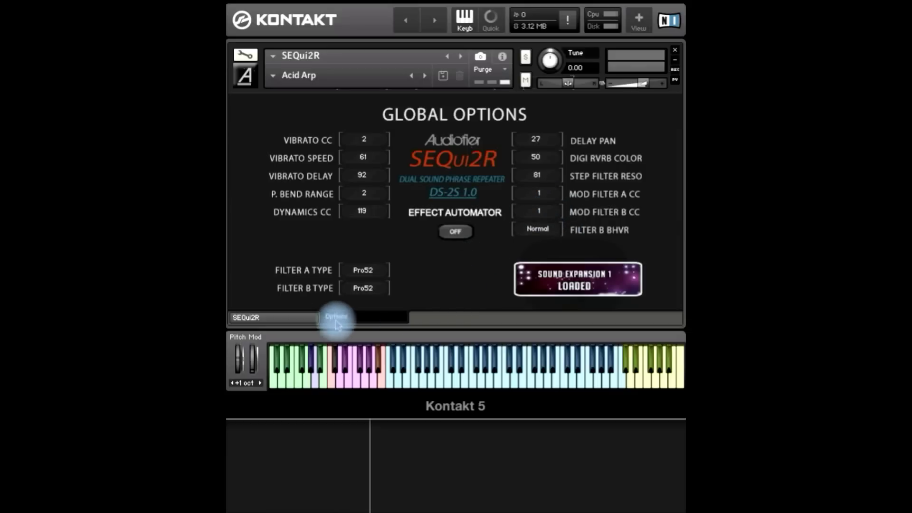
pyautogui.click(538, 232)
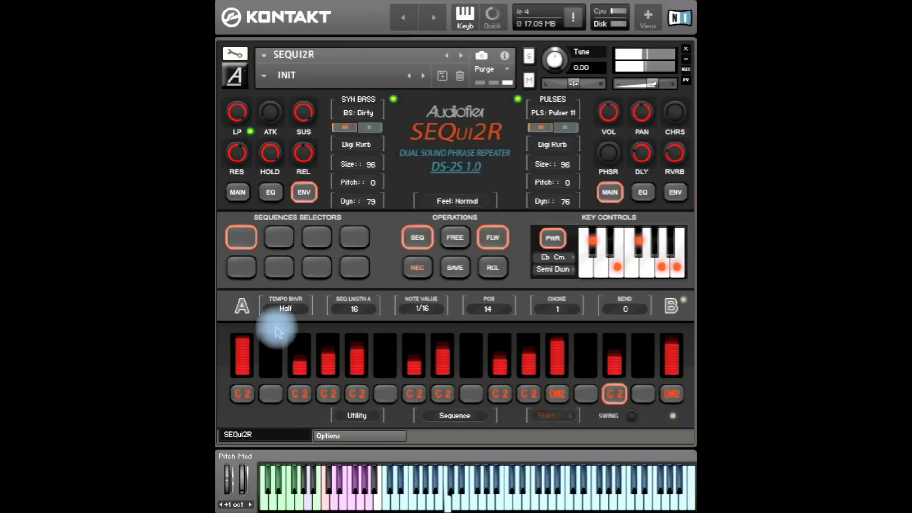
# Select the sixth sequence slot and record C2 on steps 1, 5, 9, 11 and 15
pyautogui.click(279, 266)
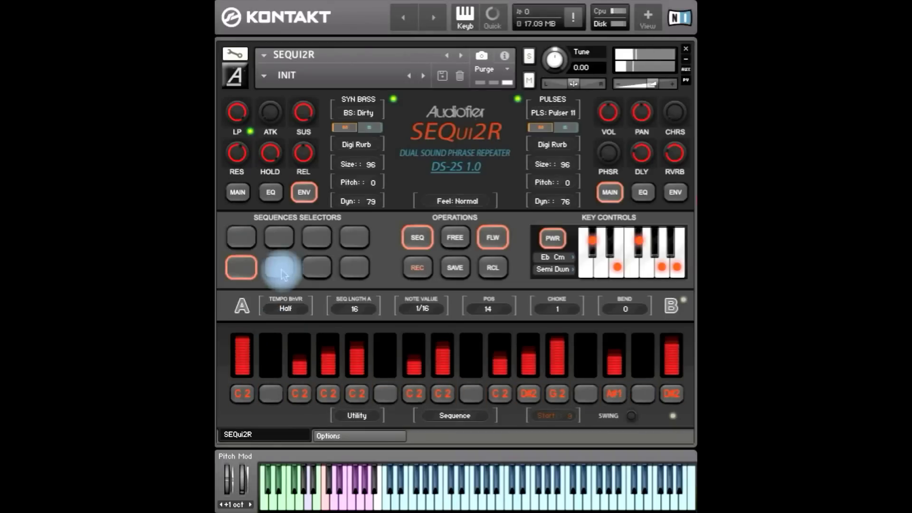
pyautogui.click(419, 268)
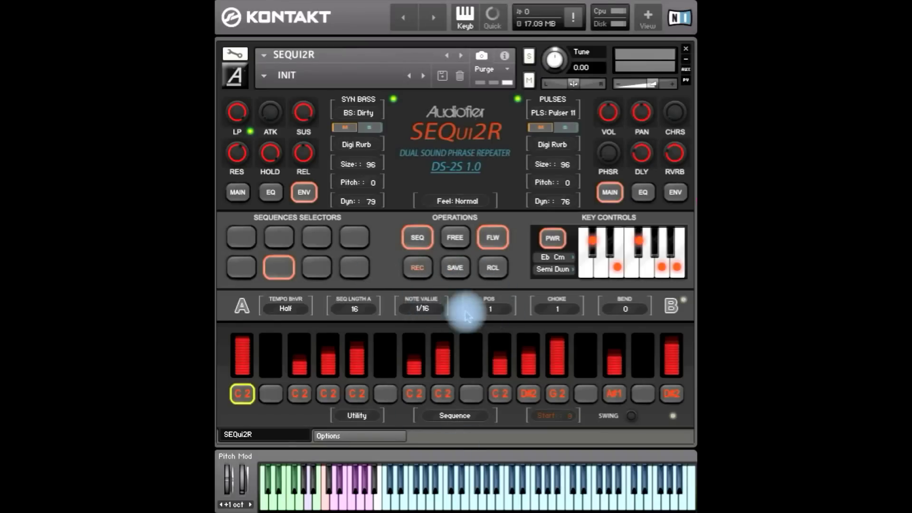
pyautogui.click(422, 279)
pyautogui.click(423, 280)
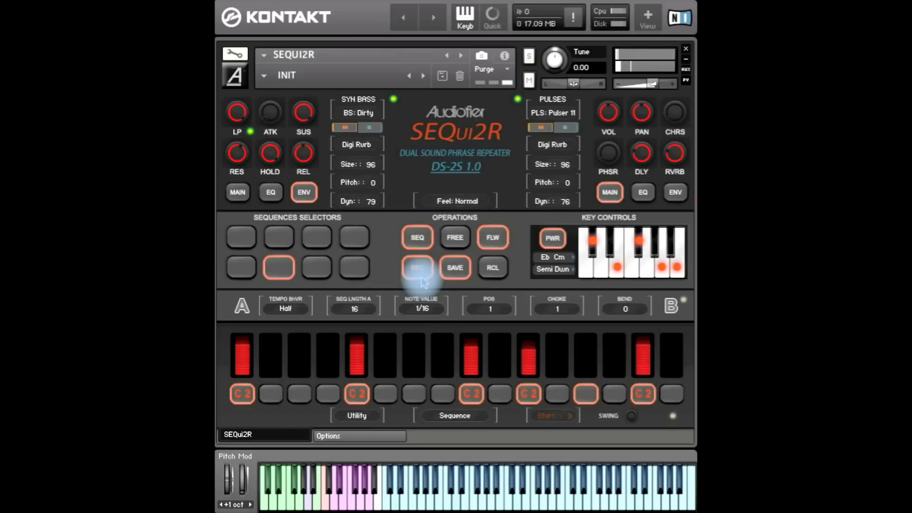
pyautogui.click(425, 283)
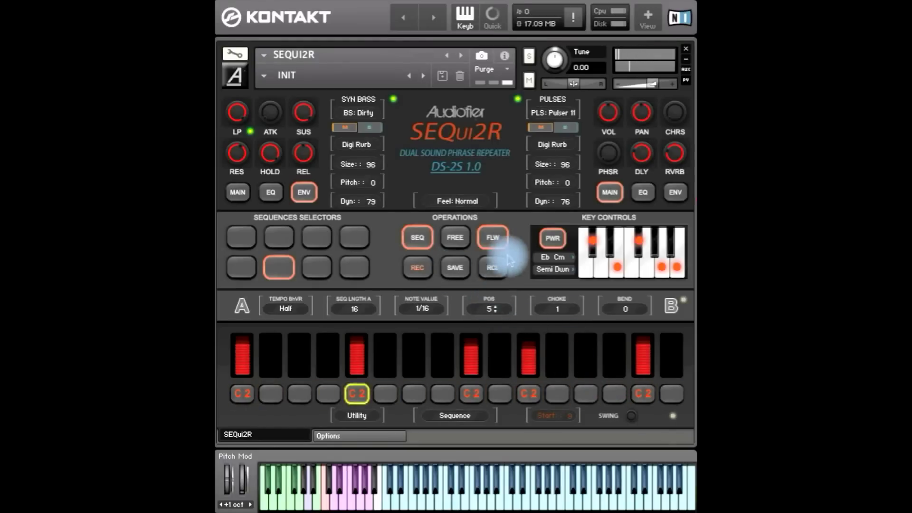
# Record A#2, G2, D#2 and G2 on steps 13 to 16, with note value 1/32 at step 13, and save the sequence
pyautogui.click(417, 263)
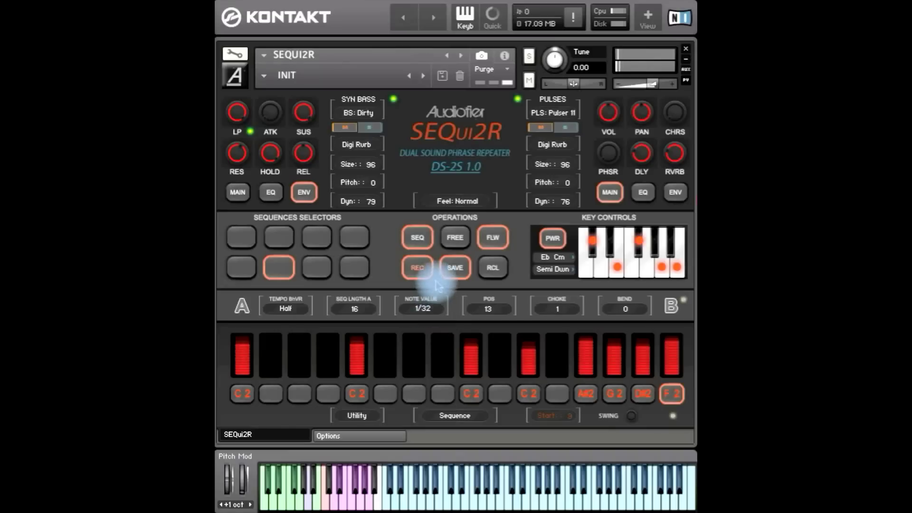
pyautogui.click(466, 271)
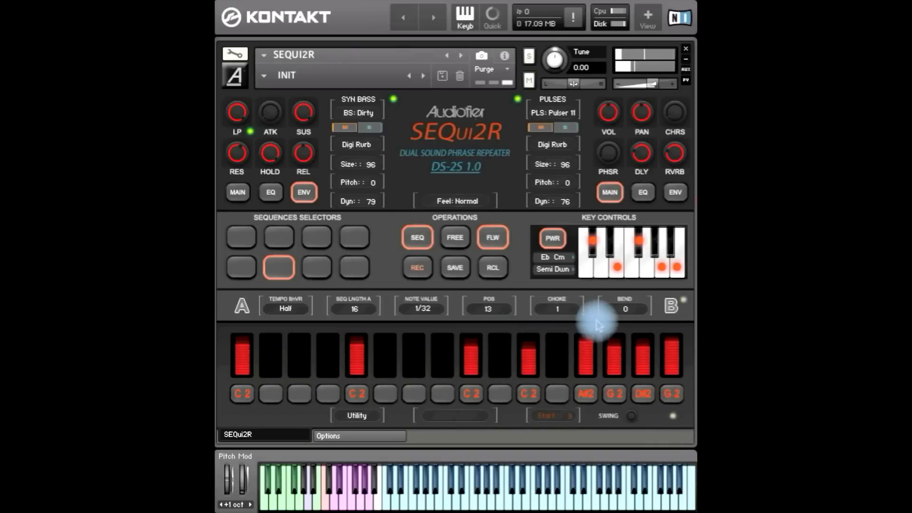
# Set the pitch bend of step 6 to 2425 and raise it progressively on steps 7 and 8
pyautogui.moveTo(486, 306); pyautogui.dragTo(468, 408)
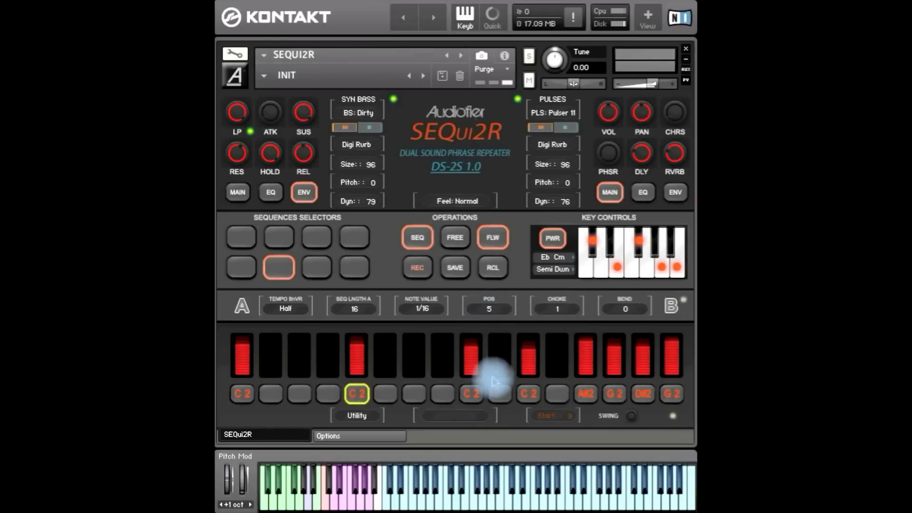
pyautogui.moveTo(488, 314); pyautogui.dragTo(491, 297)
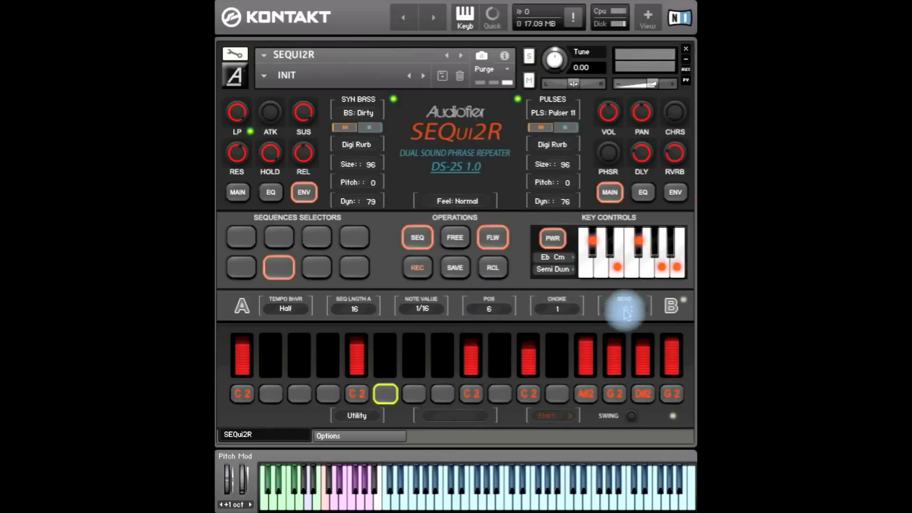
pyautogui.moveTo(625, 313); pyautogui.dragTo(636, 294)
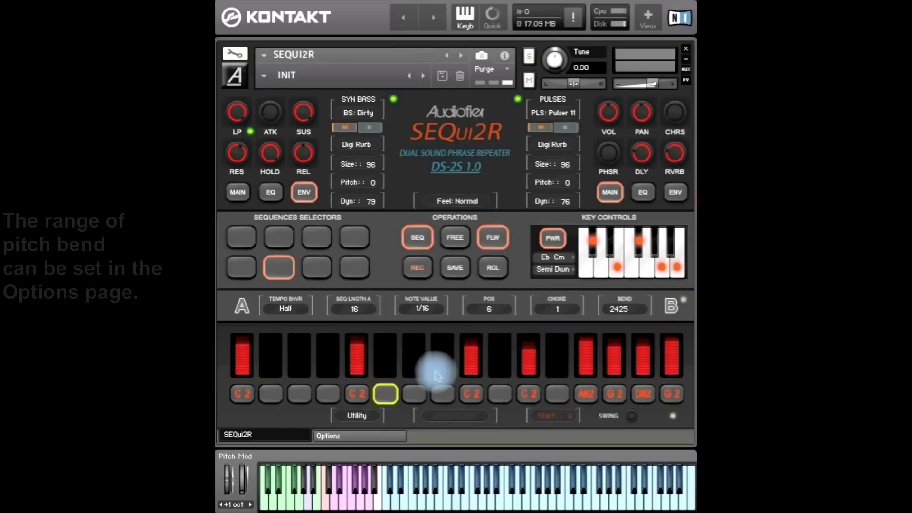
pyautogui.moveTo(491, 306); pyautogui.dragTo(497, 311)
pyautogui.moveTo(617, 312); pyautogui.dragTo(625, 246)
pyautogui.moveTo(512, 294); pyautogui.dragTo(495, 307)
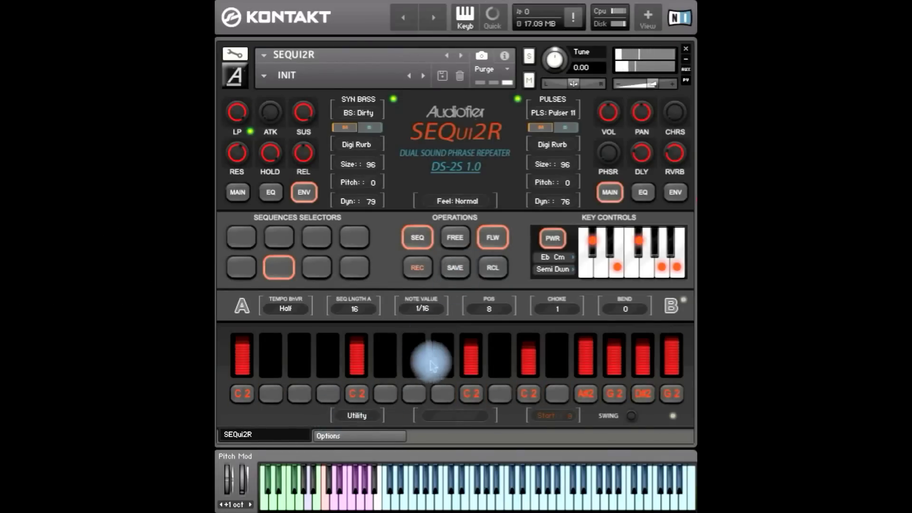
# Show the pitch bend values as a drawable curve and redraw steps 5 to 8 rising from near minimum to full height
pyautogui.click(673, 418)
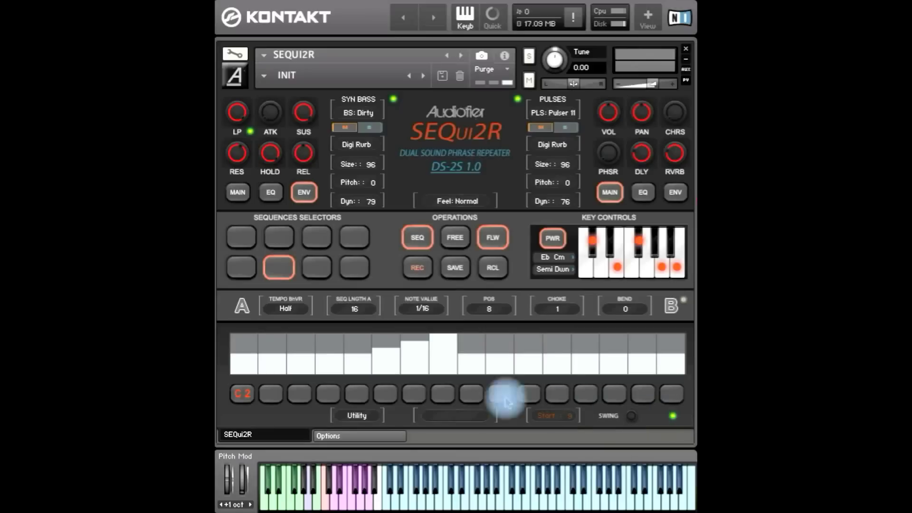
pyautogui.click(673, 417)
pyautogui.moveTo(379, 358)
pyautogui.mouseDown()
pyautogui.moveTo(424, 346)
pyautogui.moveTo(452, 326)
pyautogui.moveTo(414, 347)
pyautogui.moveTo(358, 351)
pyautogui.moveTo(436, 326)
pyautogui.moveTo(439, 335)
pyautogui.moveTo(358, 373)
pyautogui.moveTo(449, 336)
pyautogui.mouseUp()
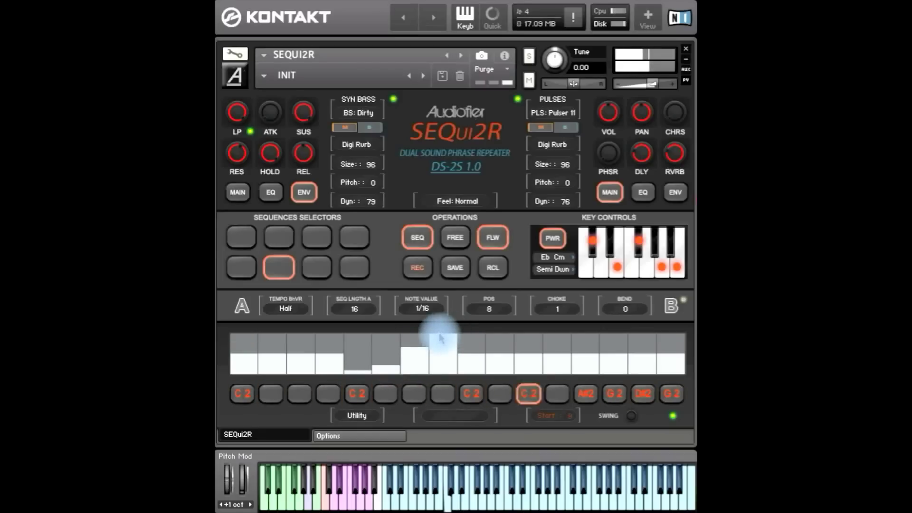
# Reset the pitch bend on all steps to the centre and save the sequence
pyautogui.click(629, 300)
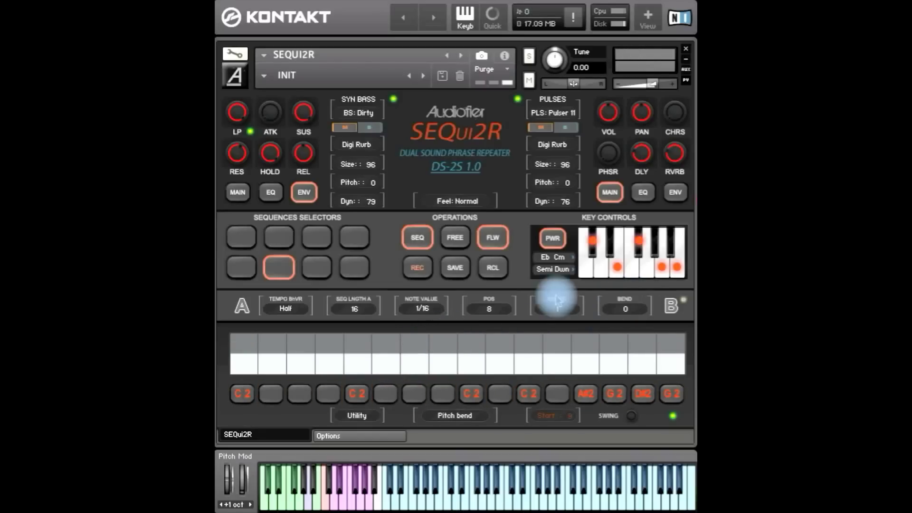
pyautogui.click(456, 269)
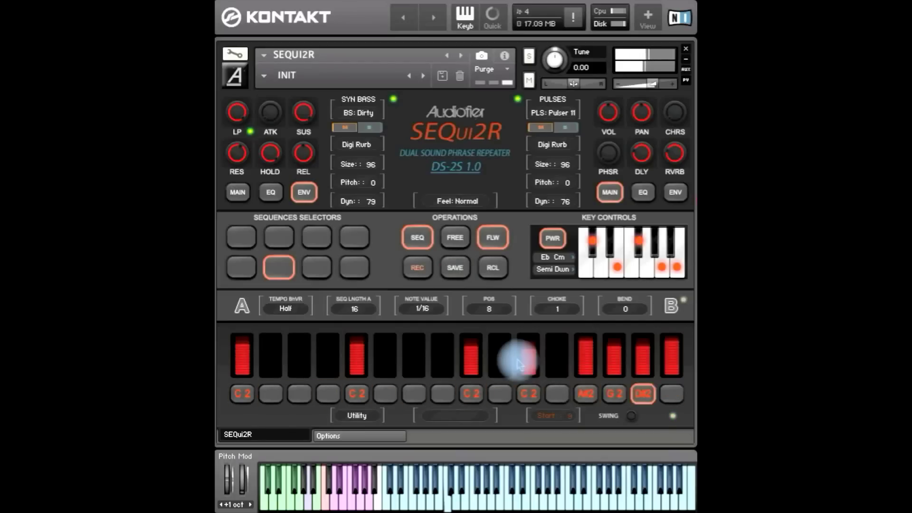
# Select the first sequence, draw its choke values rising towards the middle steps and falling off again, and save it
pyautogui.click(248, 237)
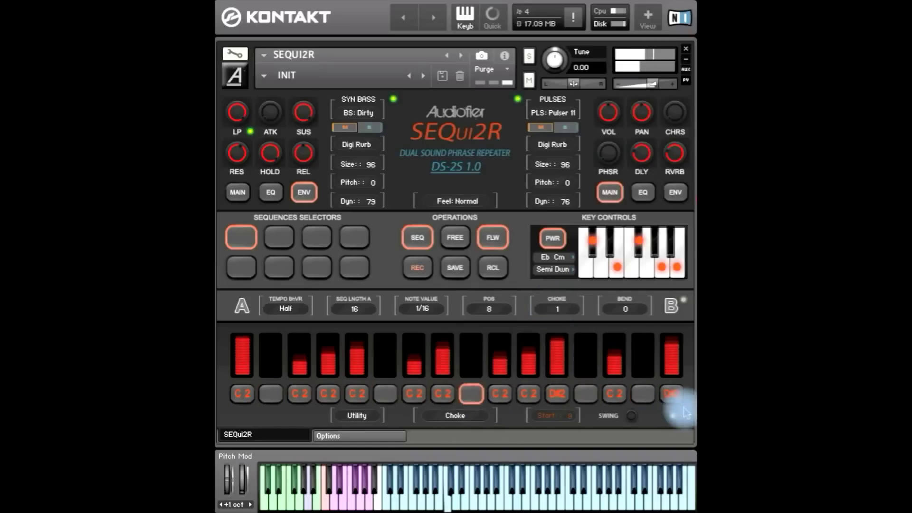
pyautogui.click(672, 416)
pyautogui.moveTo(361, 370)
pyautogui.mouseDown()
pyautogui.moveTo(418, 347)
pyautogui.moveTo(593, 361)
pyautogui.moveTo(559, 369)
pyautogui.moveTo(336, 351)
pyautogui.moveTo(305, 371)
pyautogui.mouseUp()
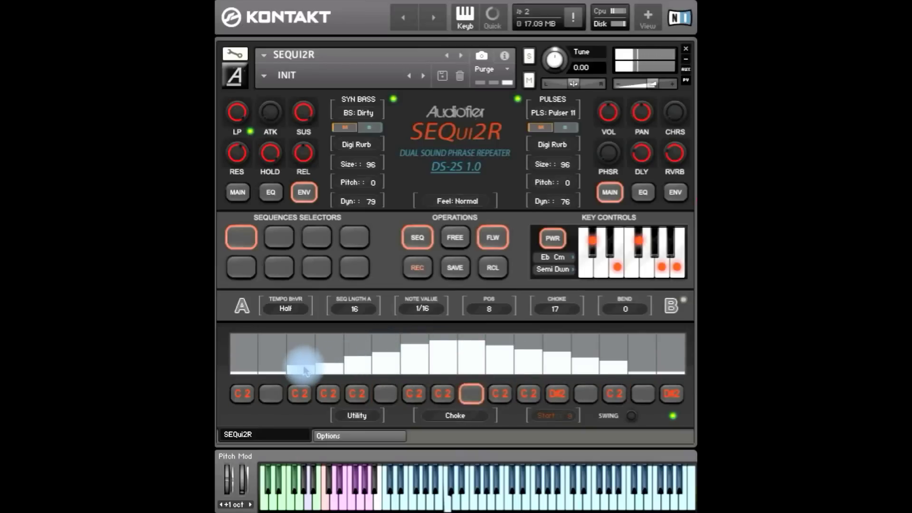
pyautogui.click(452, 276)
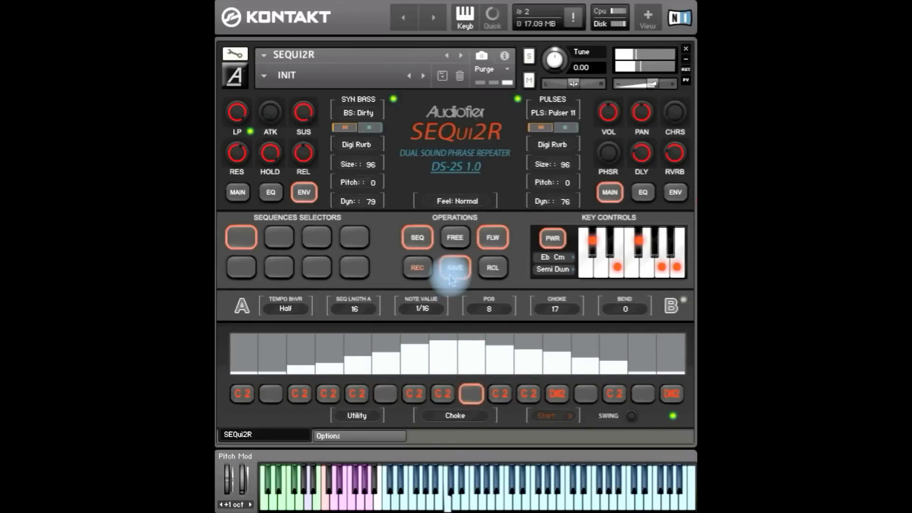
# Raise sound A's delay amount in its main settings
pyautogui.click(238, 192)
pyautogui.moveTo(270, 159); pyautogui.dragTo(278, 145)
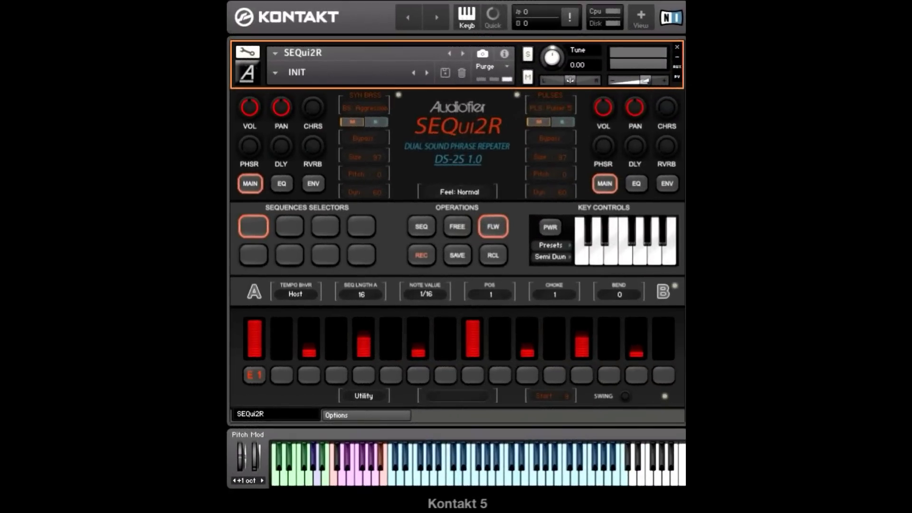
pyautogui.click(366, 403)
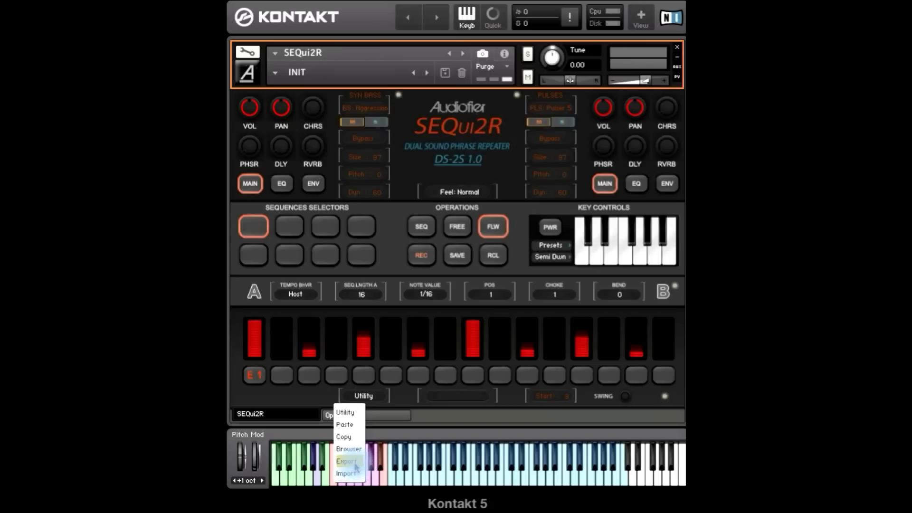
pyautogui.click(312, 389)
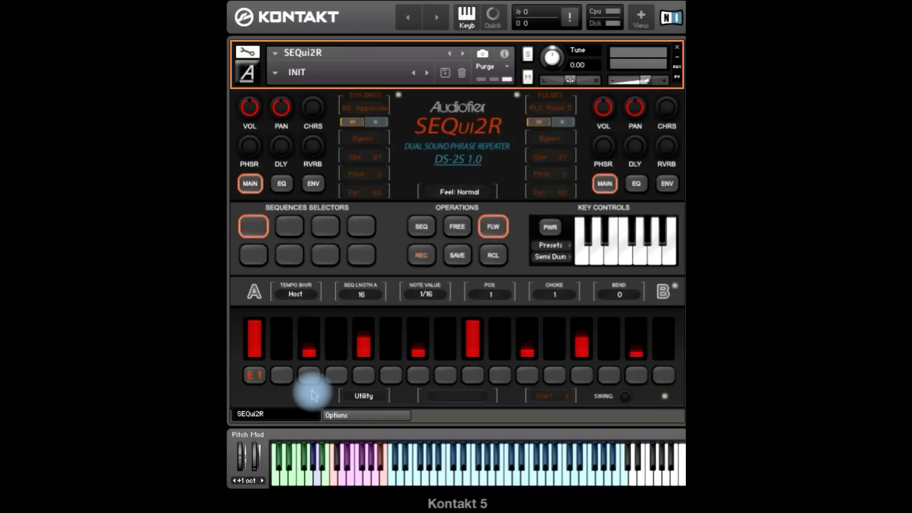
# Load the Guitar on Films preset from the Guitars category
pyautogui.click(284, 73)
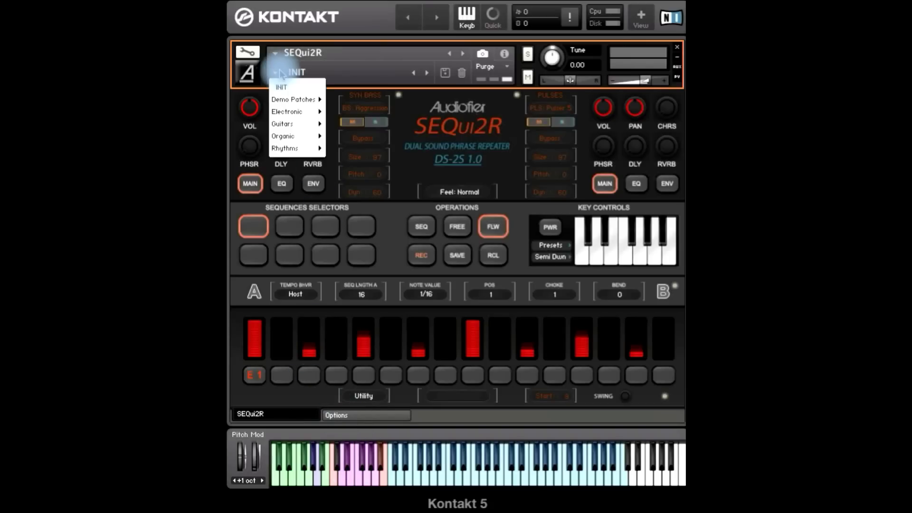
pyautogui.moveTo(285, 124)
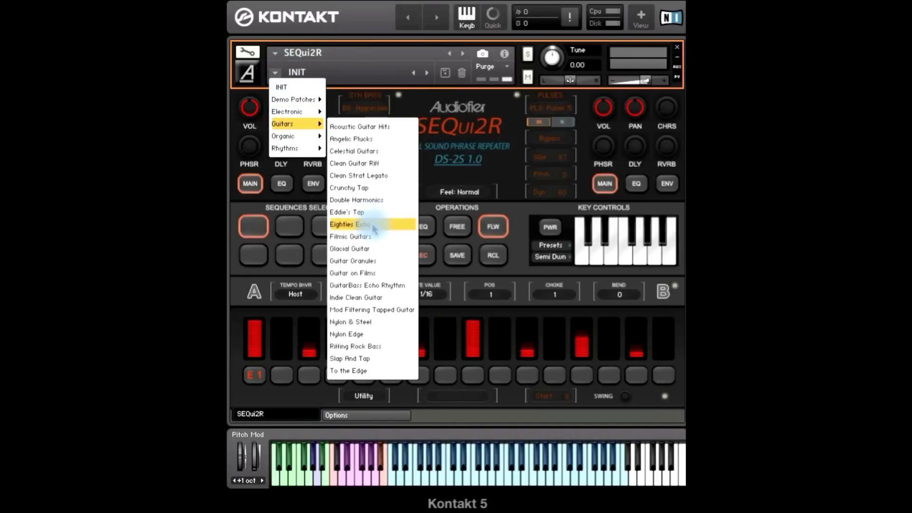
pyautogui.click(376, 275)
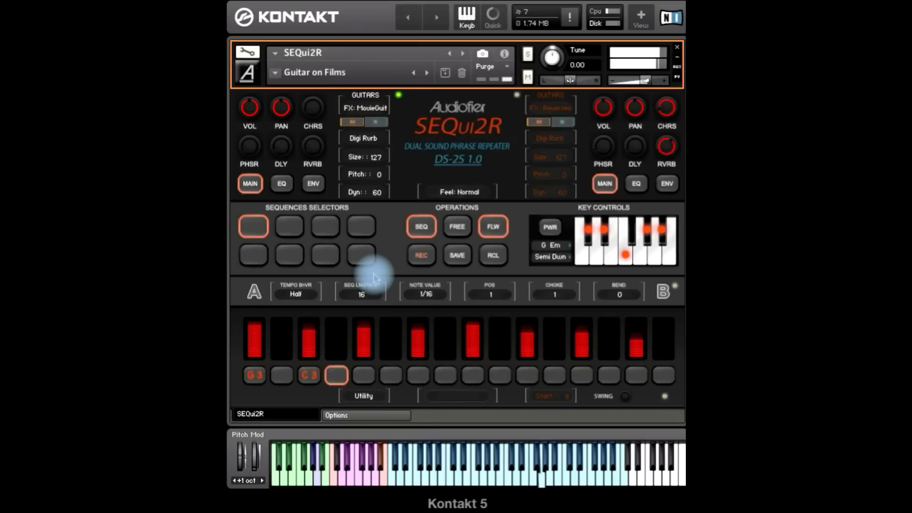
# Export the third sequence to the Data folder as Nice_guitar_pattern
pyautogui.click(326, 227)
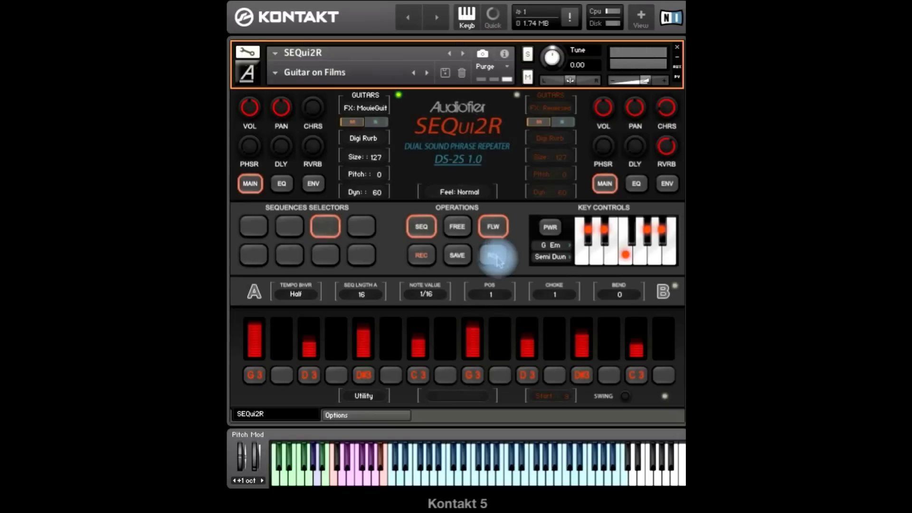
pyautogui.click(372, 398)
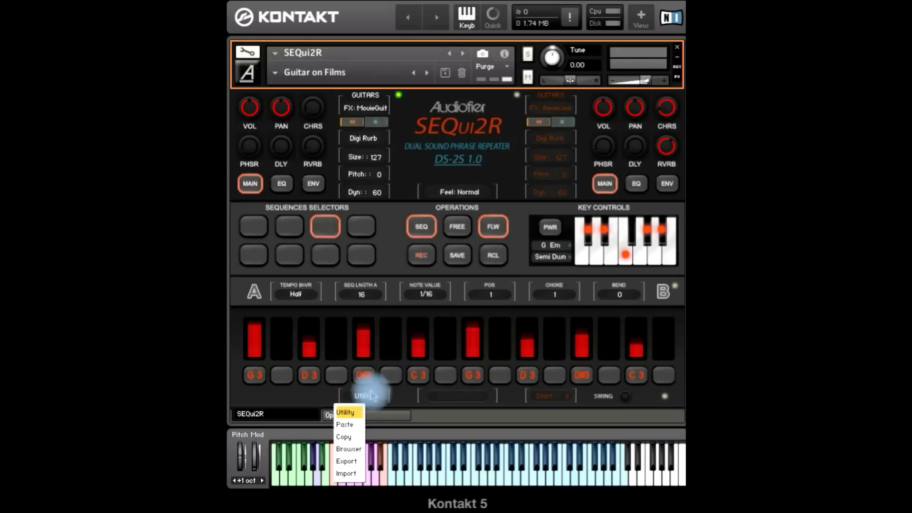
pyautogui.click(347, 462)
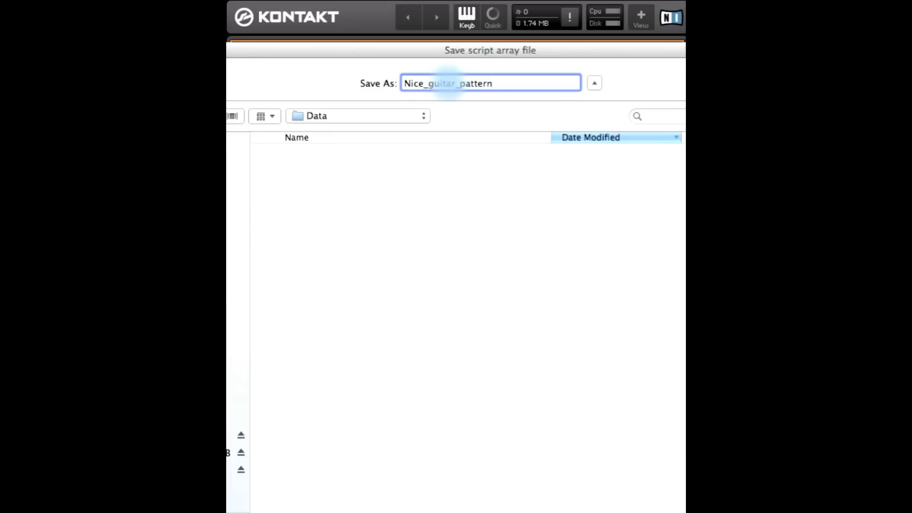
pyautogui.press('Return')
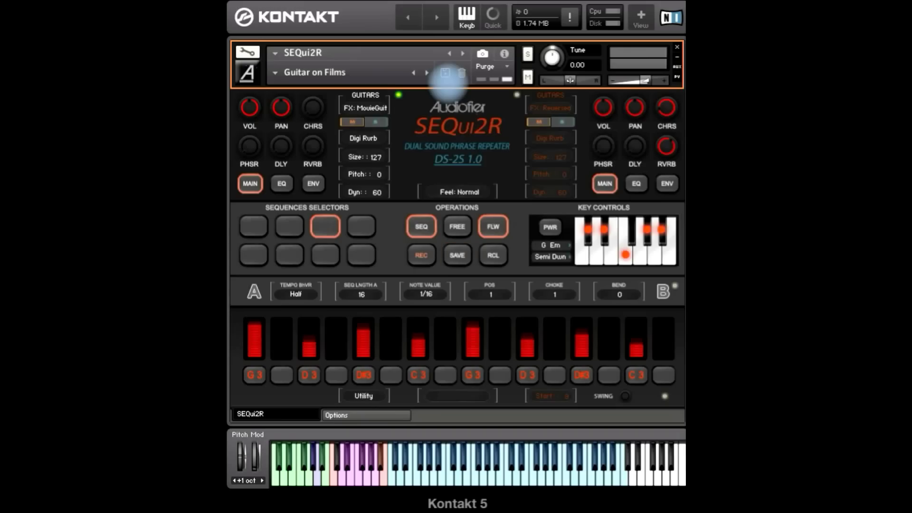
# Load the Angelic Plucks preset from the Guitars category and set its tempo behaviour to Half
pyautogui.click(282, 76)
pyautogui.moveTo(290, 123)
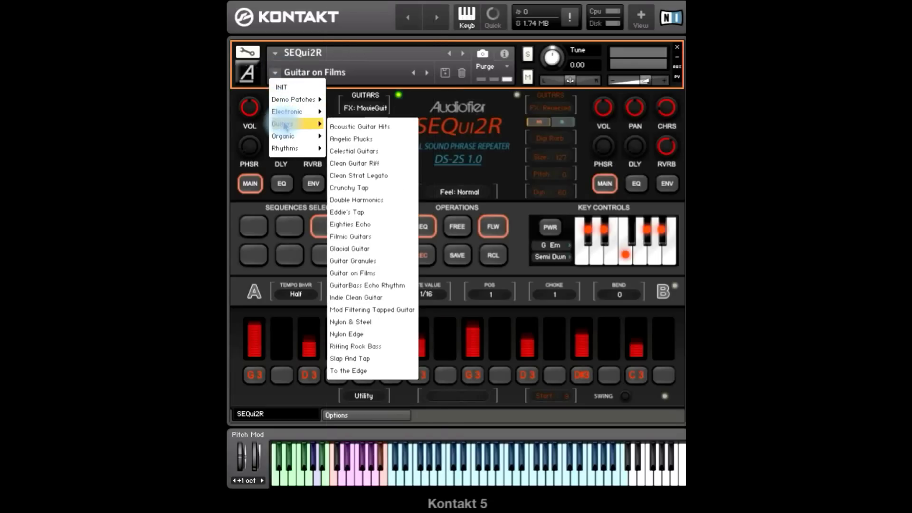
pyautogui.click(379, 142)
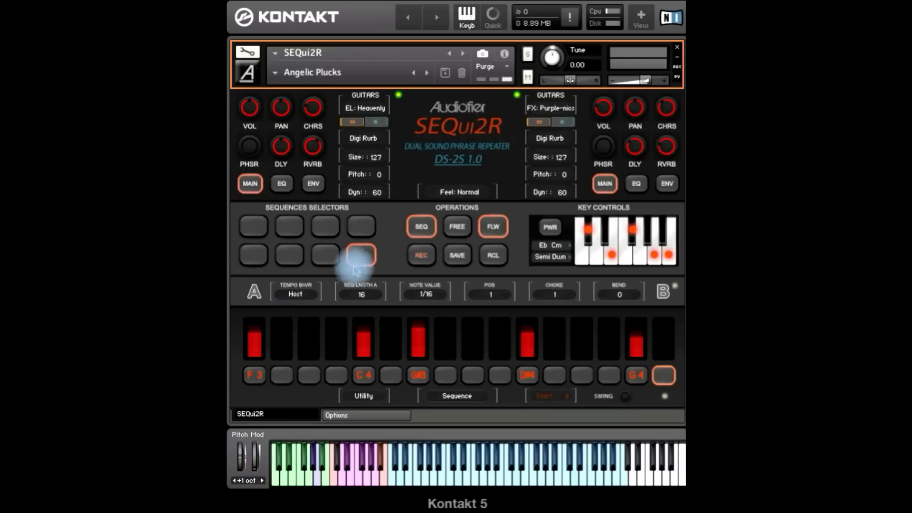
pyautogui.click(297, 297)
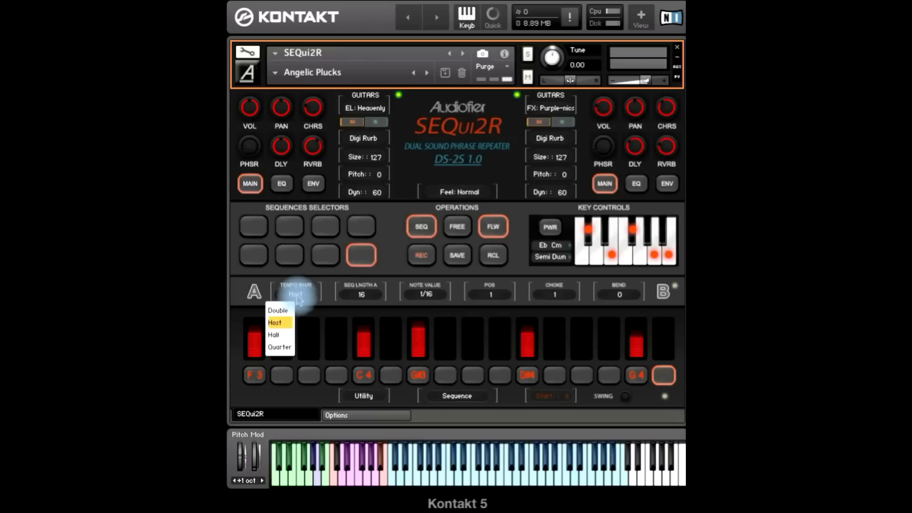
pyautogui.click(289, 327)
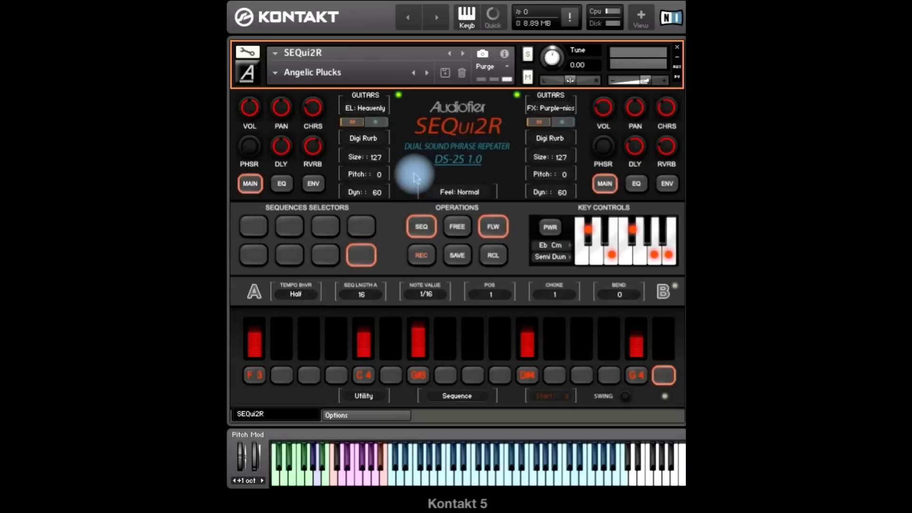
# Import the Nice_guitar_pattern.nka pattern file from the Data folder into the Angelic Plucks preset
pyautogui.click(367, 403)
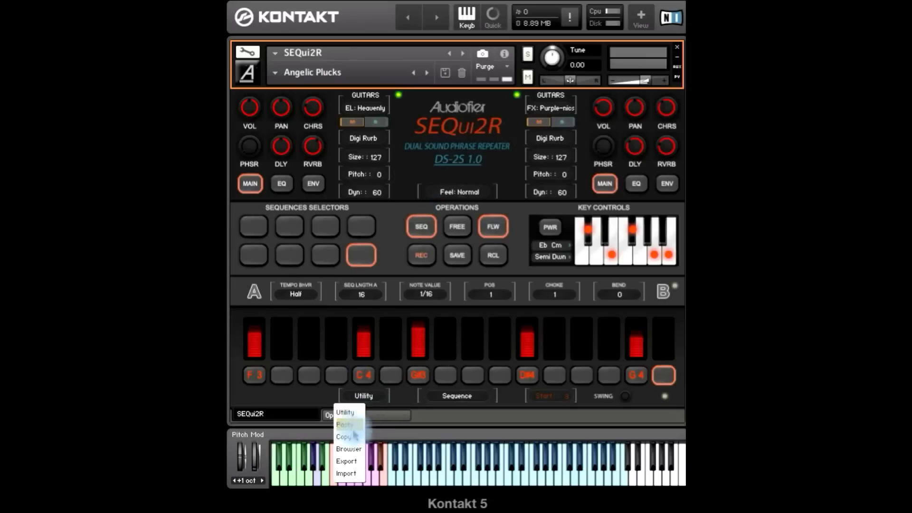
pyautogui.click(350, 474)
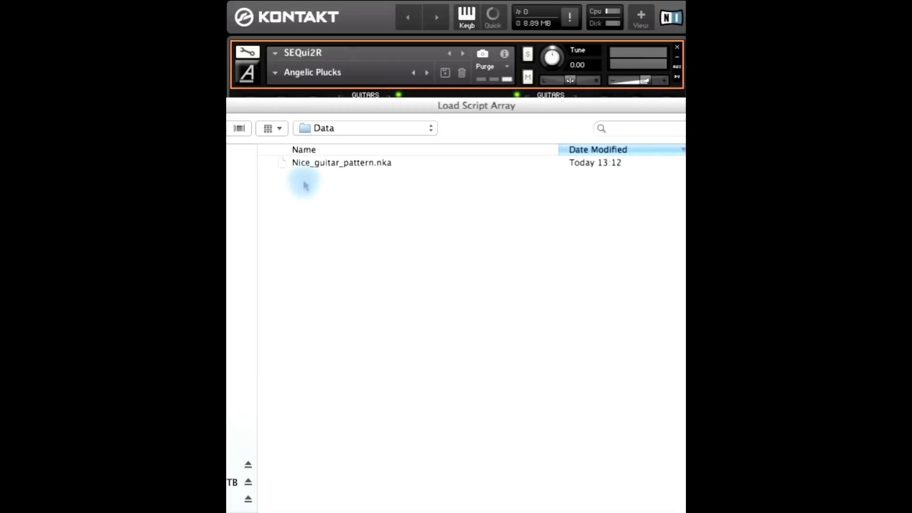
pyautogui.click(313, 166)
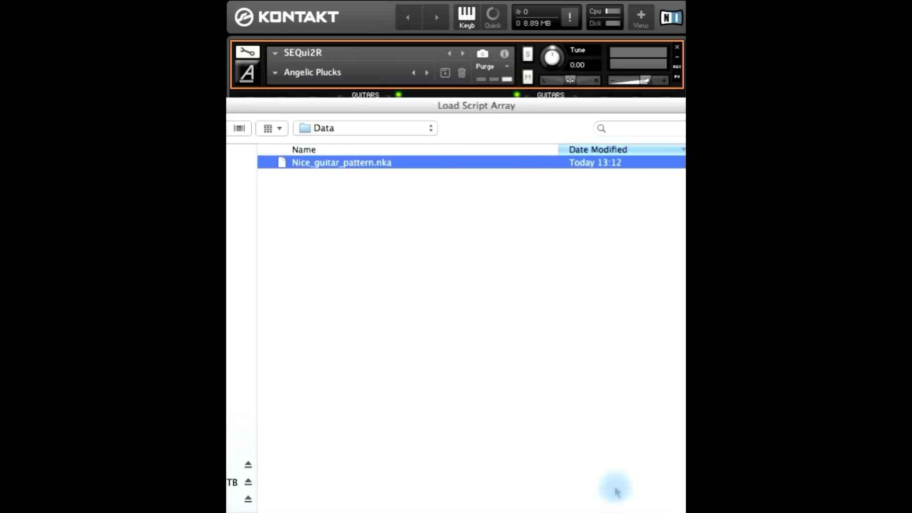
pyautogui.moveTo(591, 99); pyautogui.dragTo(489, 75)
pyautogui.click(536, 385)
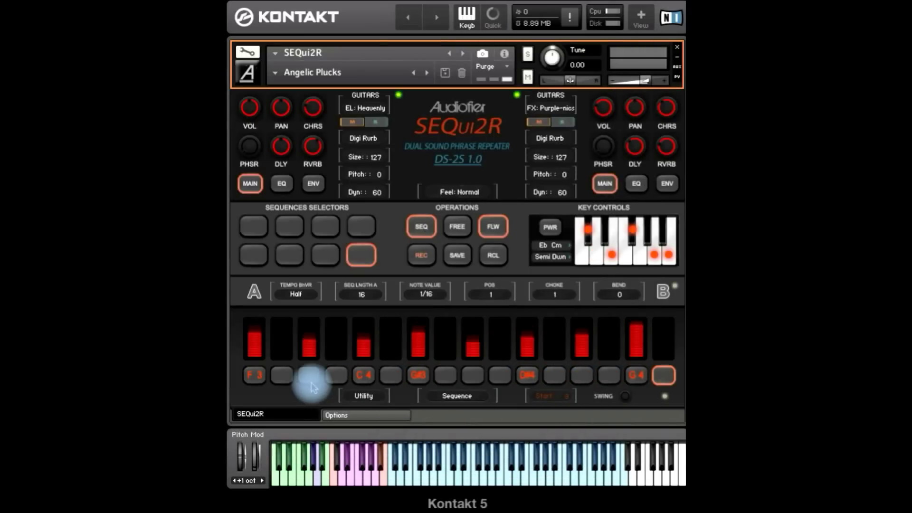
# Recall the first and third sequences of the imported guitar pattern to hear them with the current sounds
pyautogui.click(458, 256)
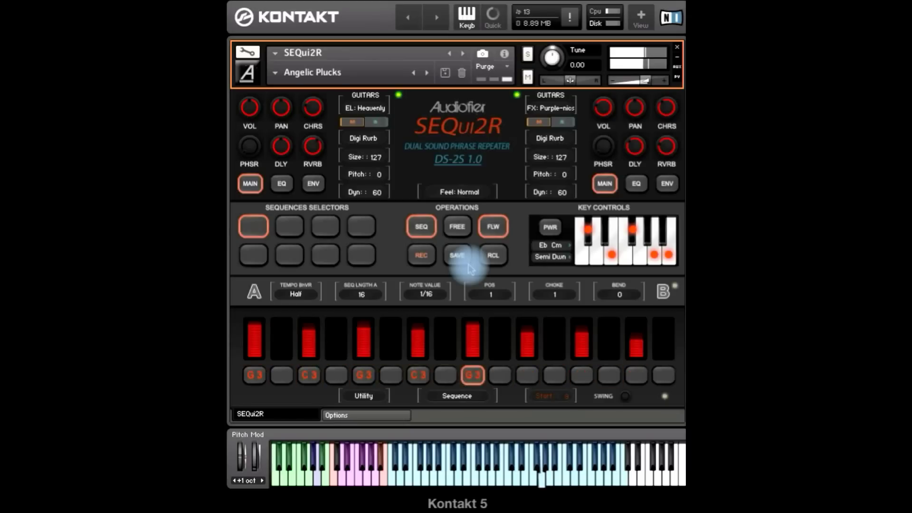
pyautogui.click(323, 224)
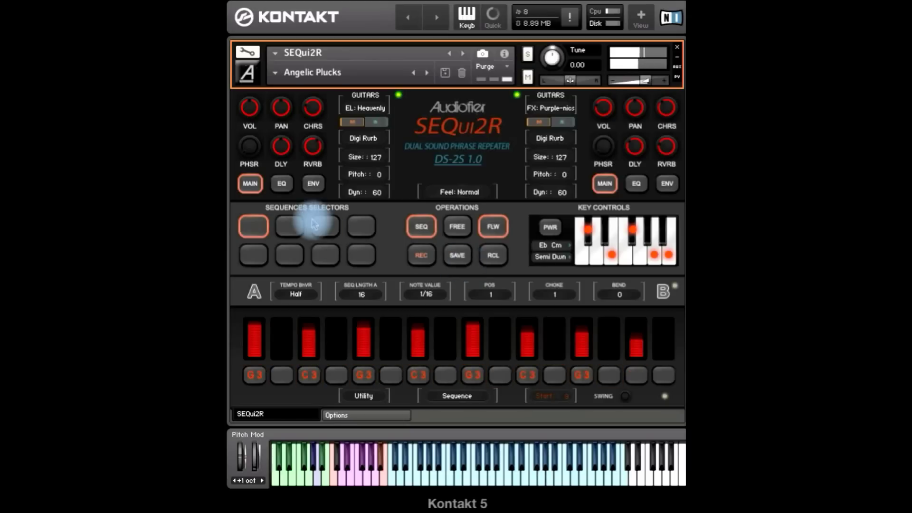
pyautogui.click(490, 256)
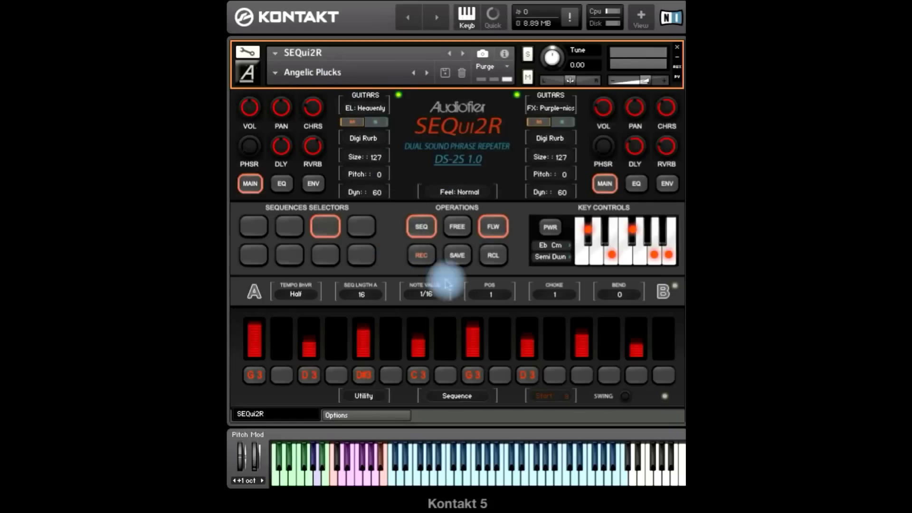
# Load the Filtering Pulse2 preset from the Electronic category and recall its second and third sequences
pyautogui.click(275, 72)
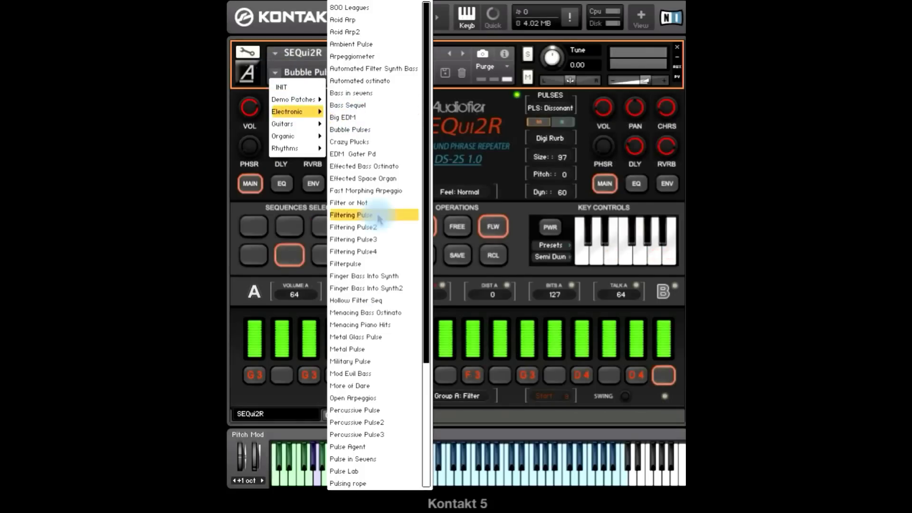
pyautogui.click(375, 227)
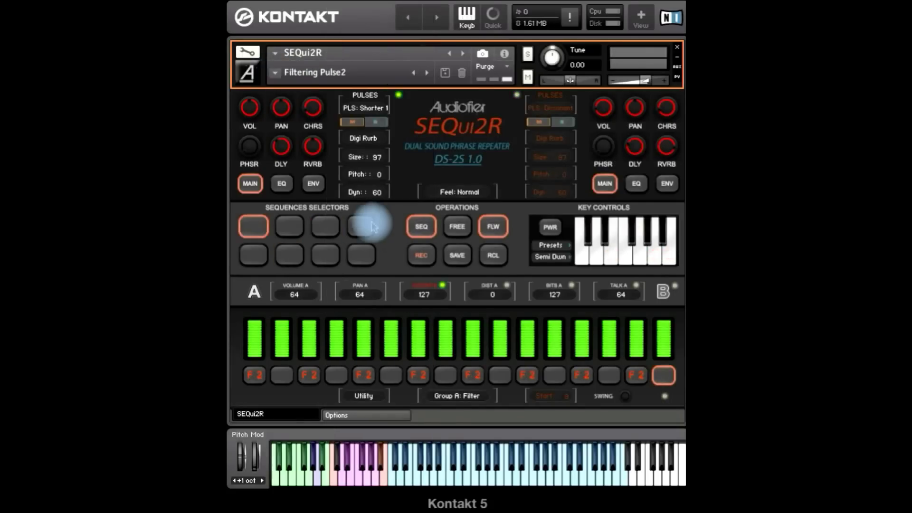
pyautogui.click(289, 226)
pyautogui.click(421, 255)
pyautogui.click(327, 229)
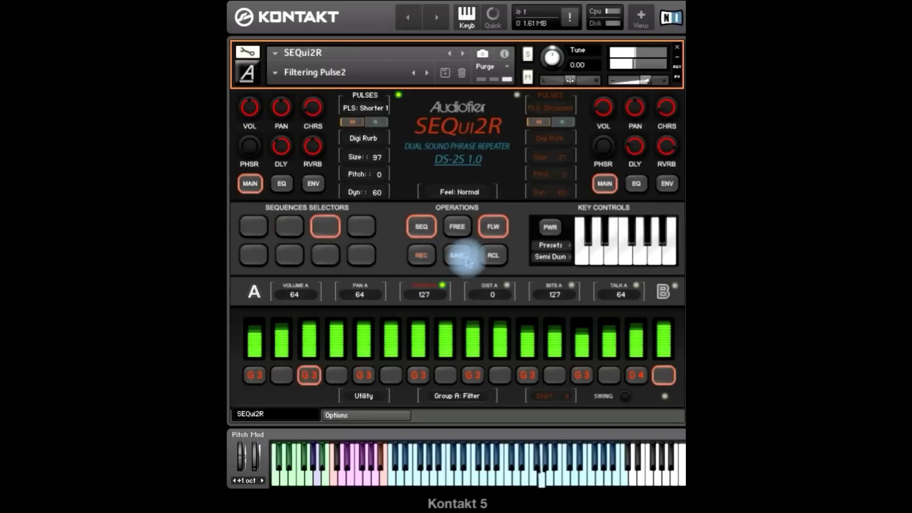
pyautogui.click(493, 255)
pyautogui.click(639, 349)
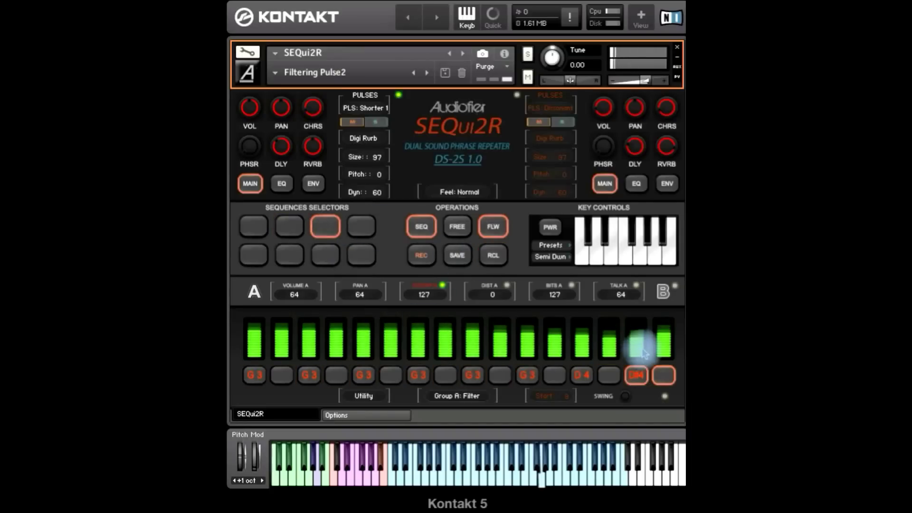
# Export the filter pulse pattern to the Data folder as filter_max
pyautogui.click(364, 396)
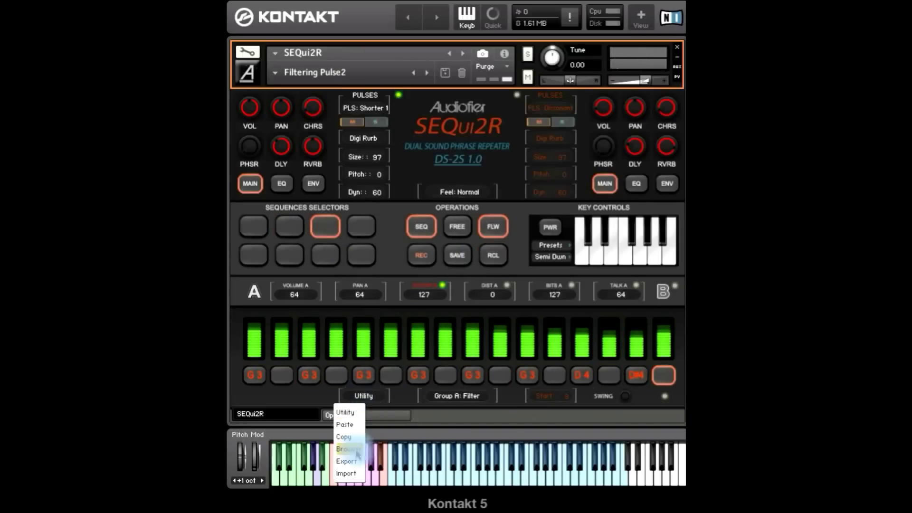
pyautogui.click(347, 461)
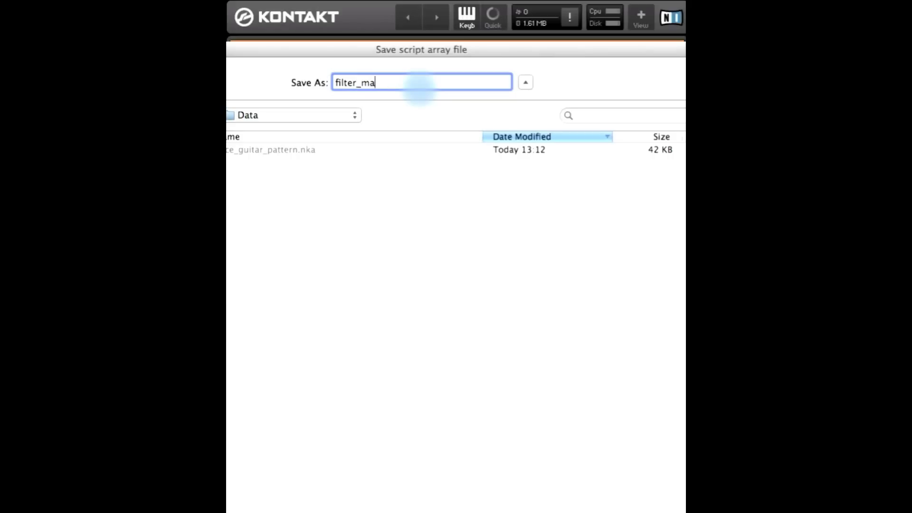
pyautogui.moveTo(571, 57); pyautogui.dragTo(401, 0)
pyautogui.click(597, 477)
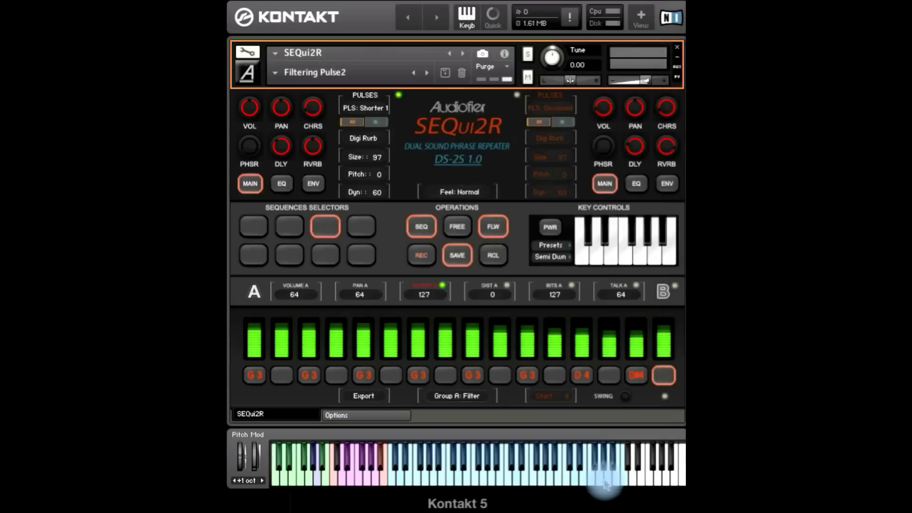
# Load the Guitar on Films preset from the Guitars category again
pyautogui.click(274, 72)
pyautogui.moveTo(283, 101)
pyautogui.moveTo(285, 123)
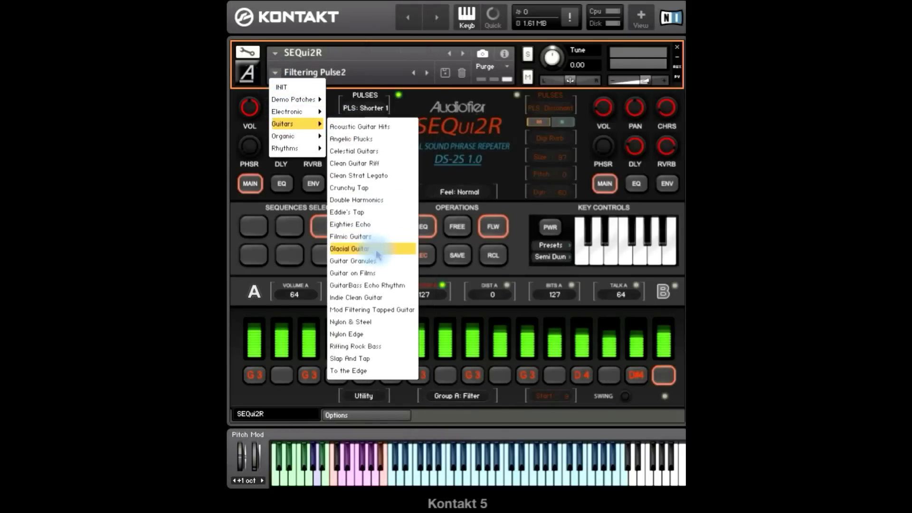
pyautogui.click(375, 277)
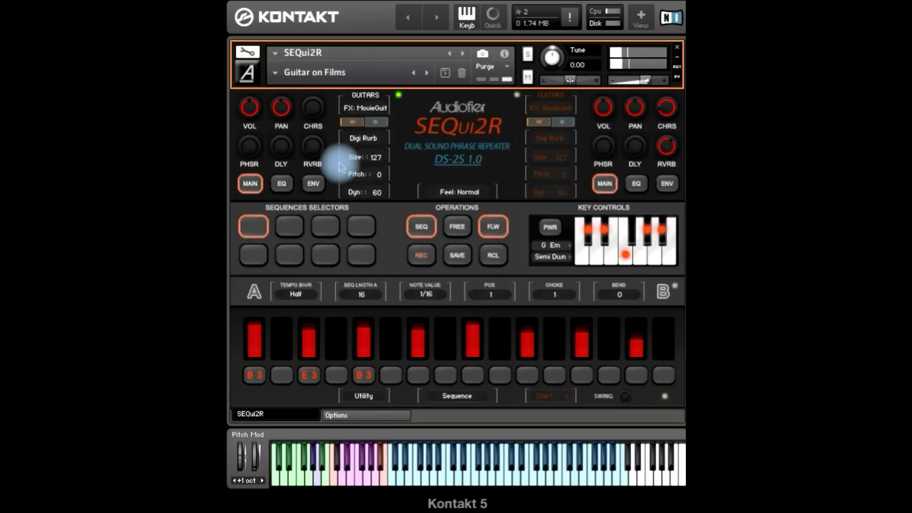
# Import the filter_max.nka pattern file from the Data folder into the Guitar on Films preset
pyautogui.click(373, 398)
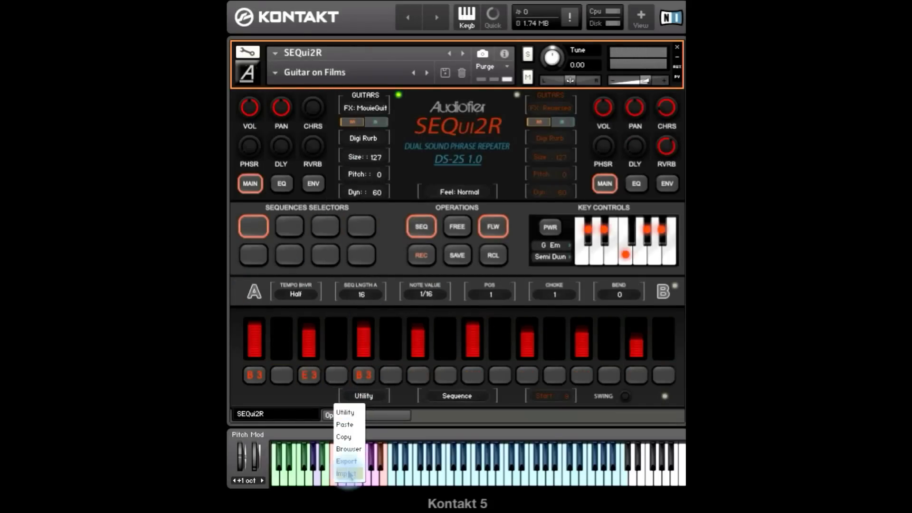
pyautogui.click(349, 461)
pyautogui.click(418, 149)
pyautogui.doubleClick(499, 92)
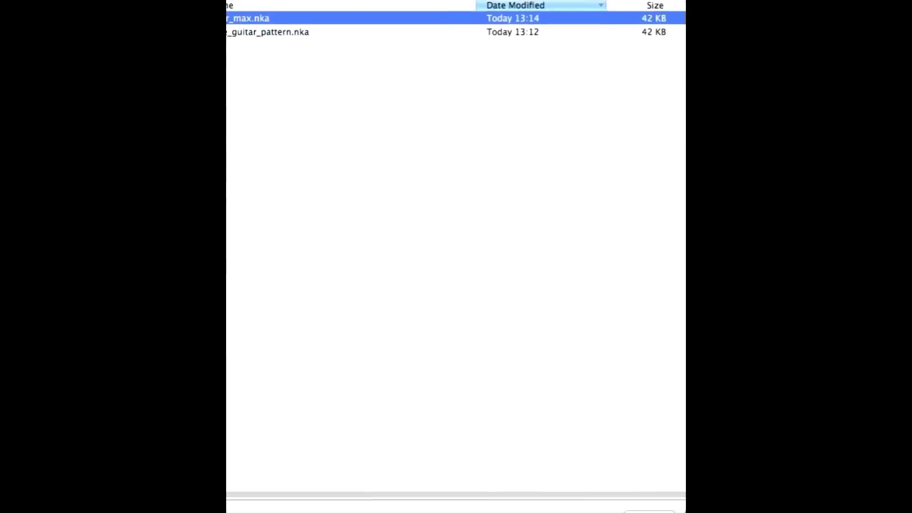
pyautogui.click(624, 491)
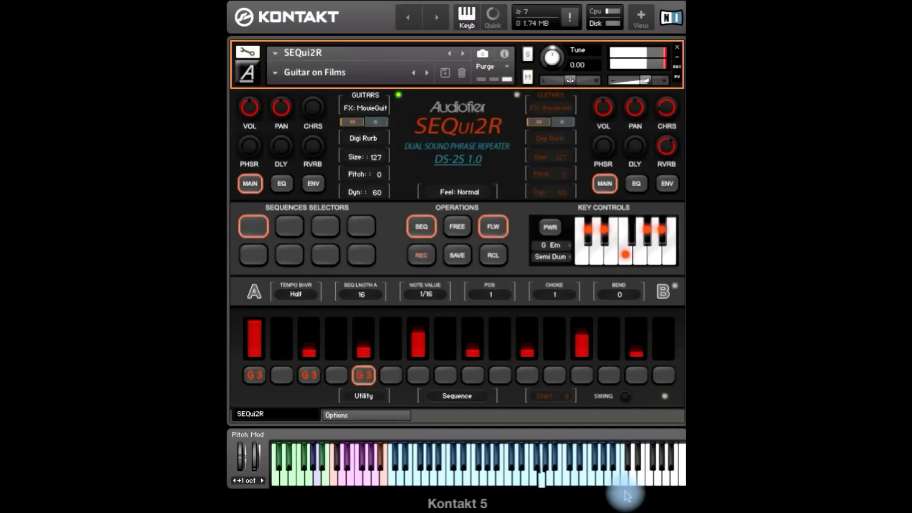
# Recall the second sequence of the imported filter pattern and show sound A's step modulation parameters
pyautogui.click(290, 226)
pyautogui.click(493, 255)
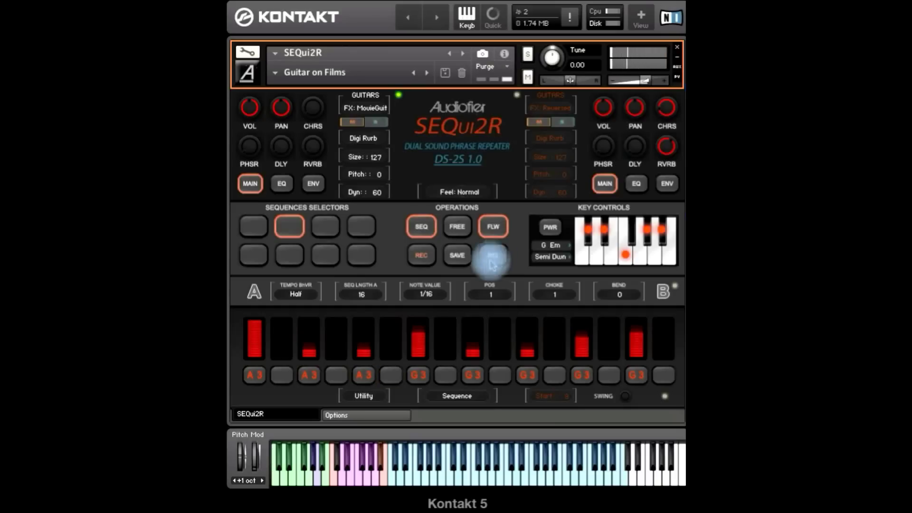
pyautogui.click(255, 293)
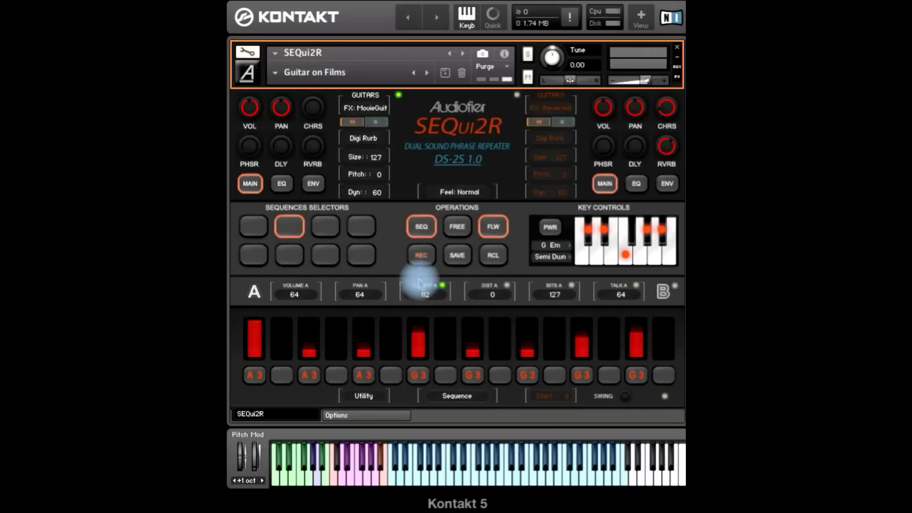